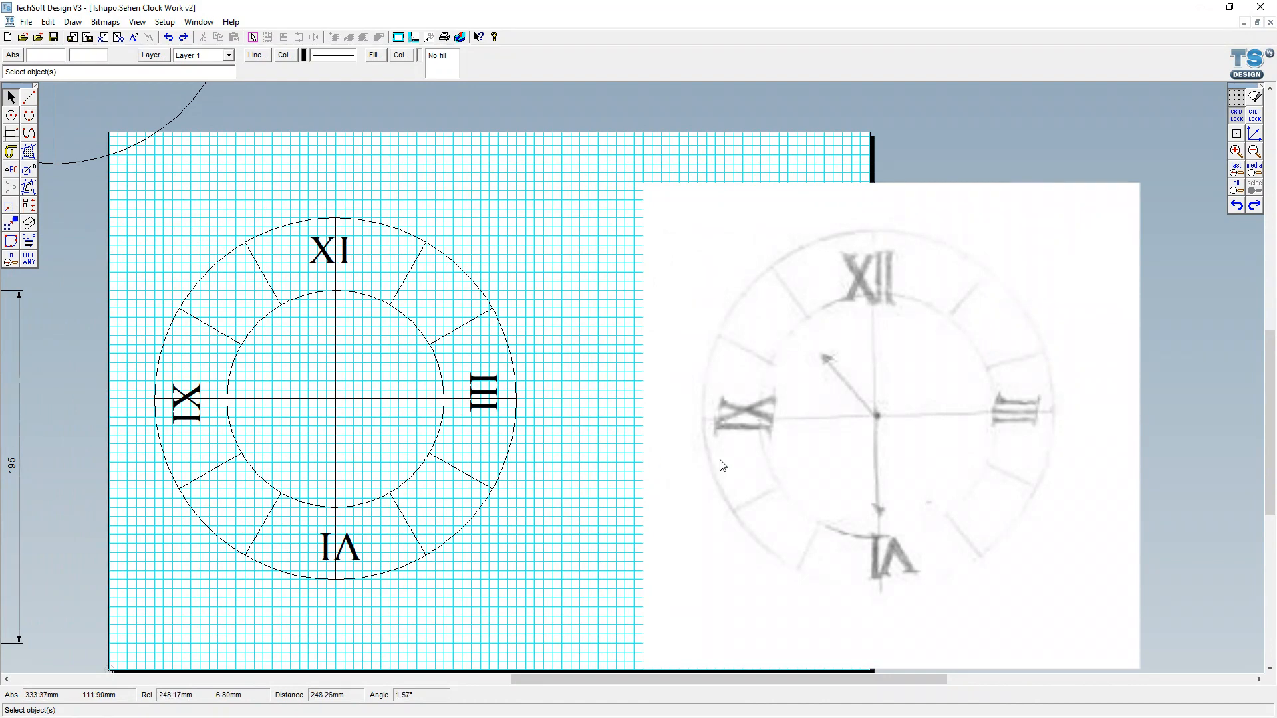
Overlay the hand-drawn clock sketch on the drawn clock face for comparison twice, undoing each move
click(867, 435)
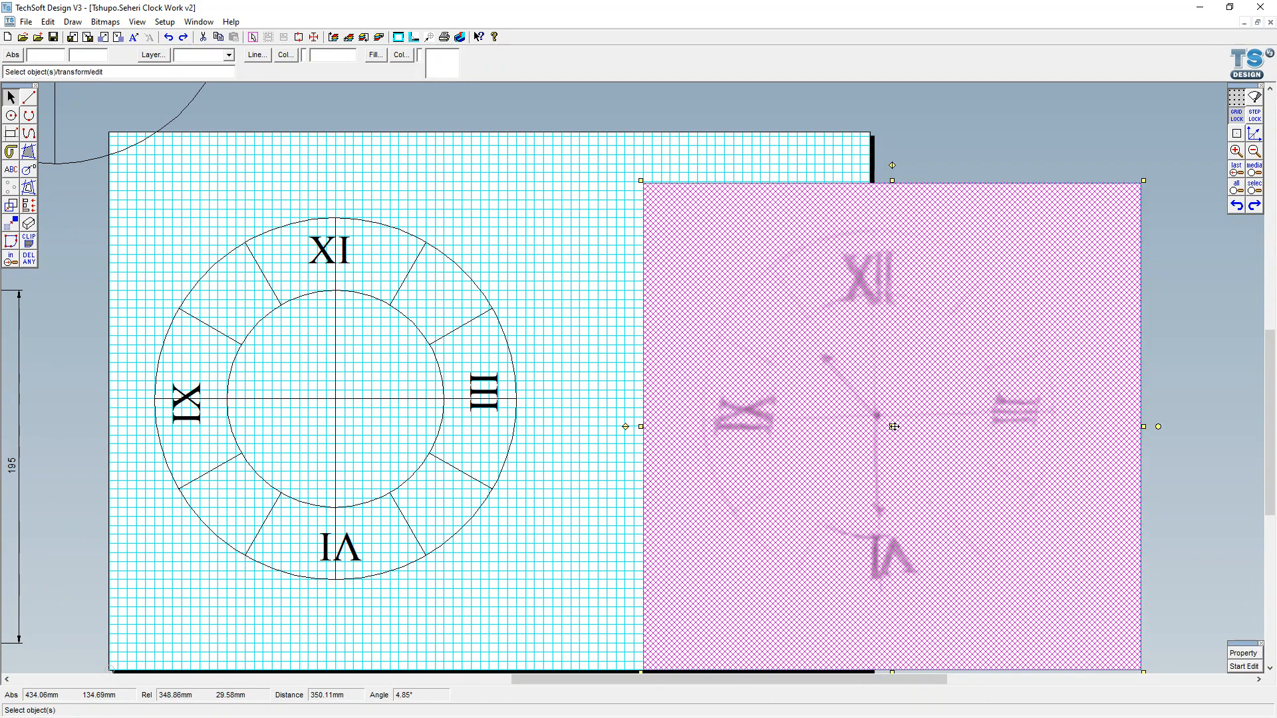
drag(894, 427, 352, 410)
click(715, 436)
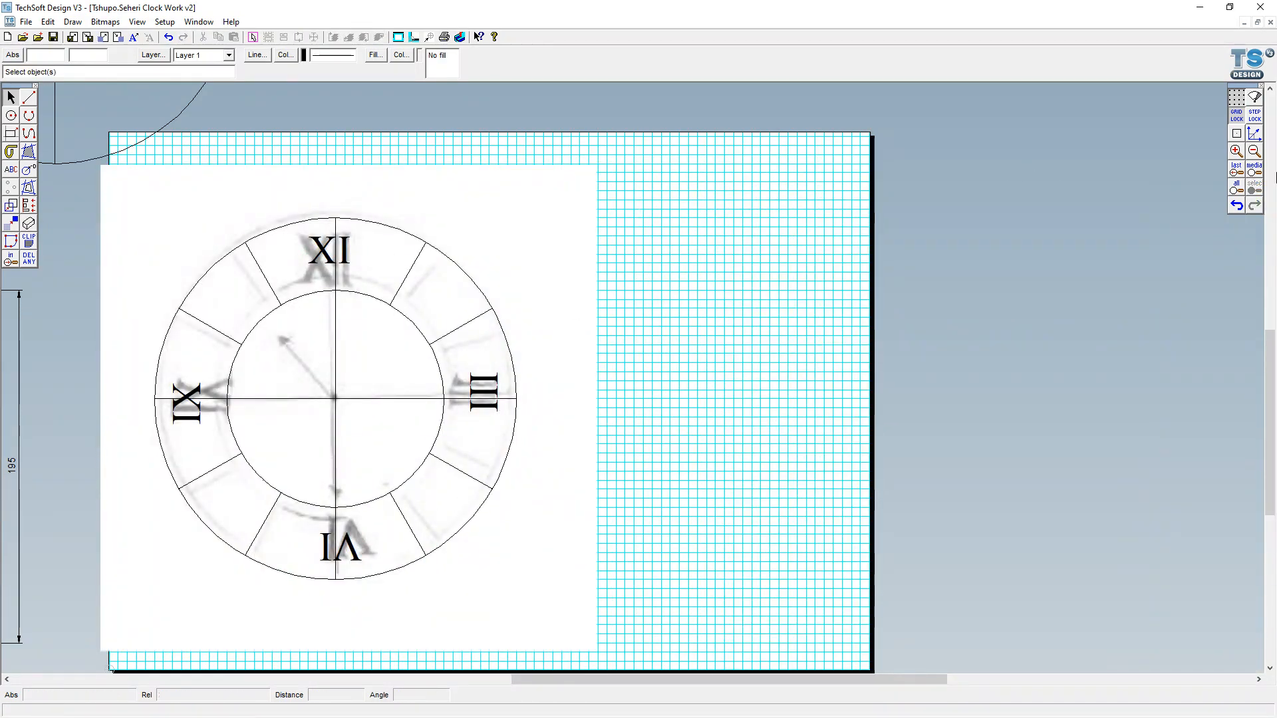
click(1236, 206)
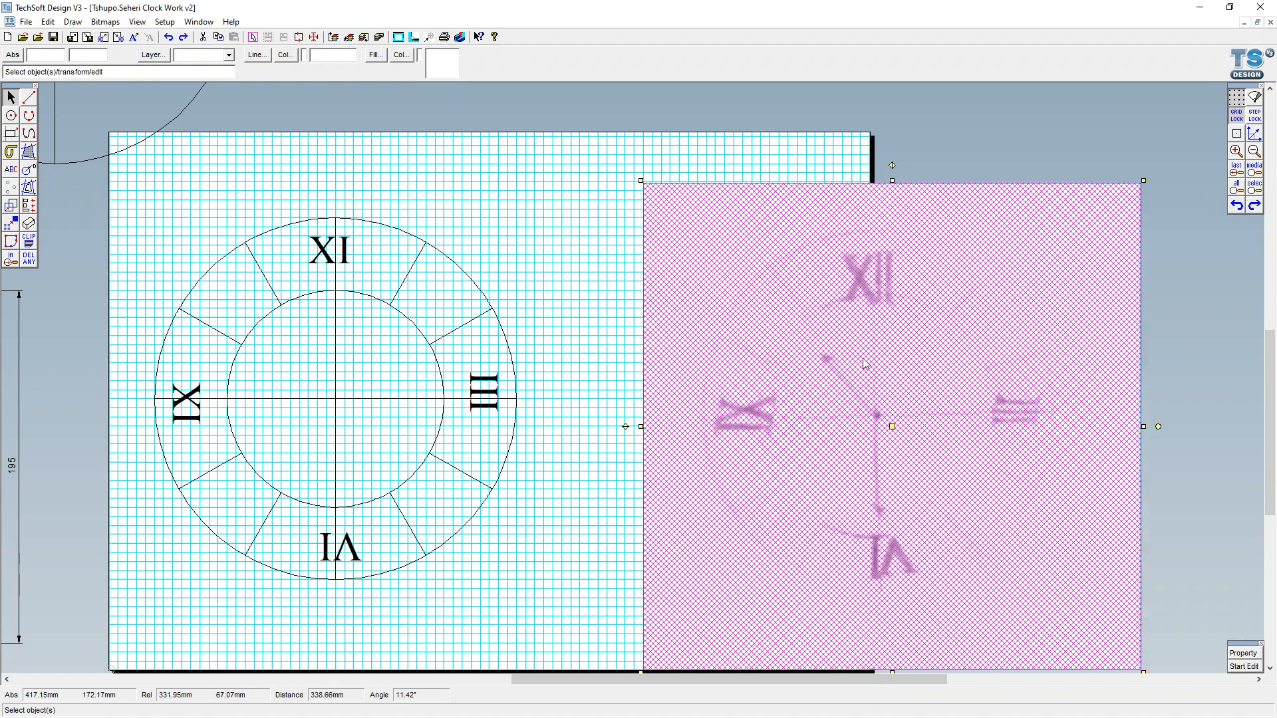
click(613, 332)
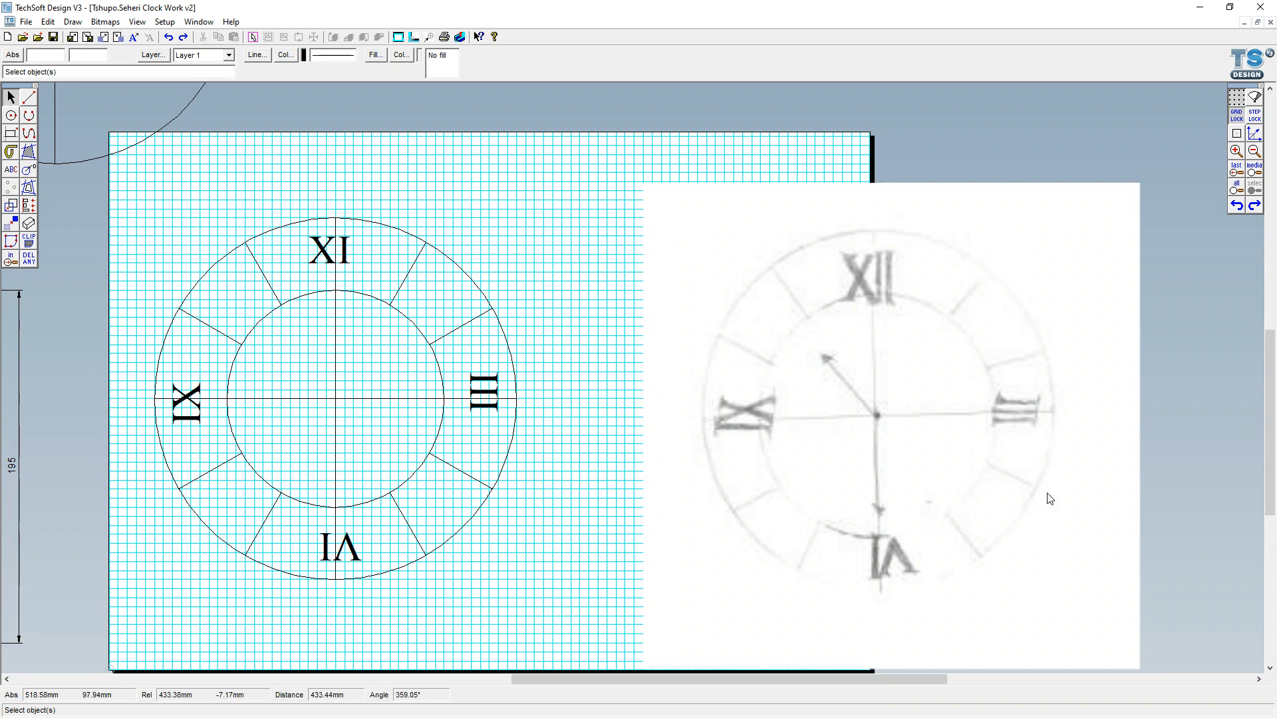
click(872, 432)
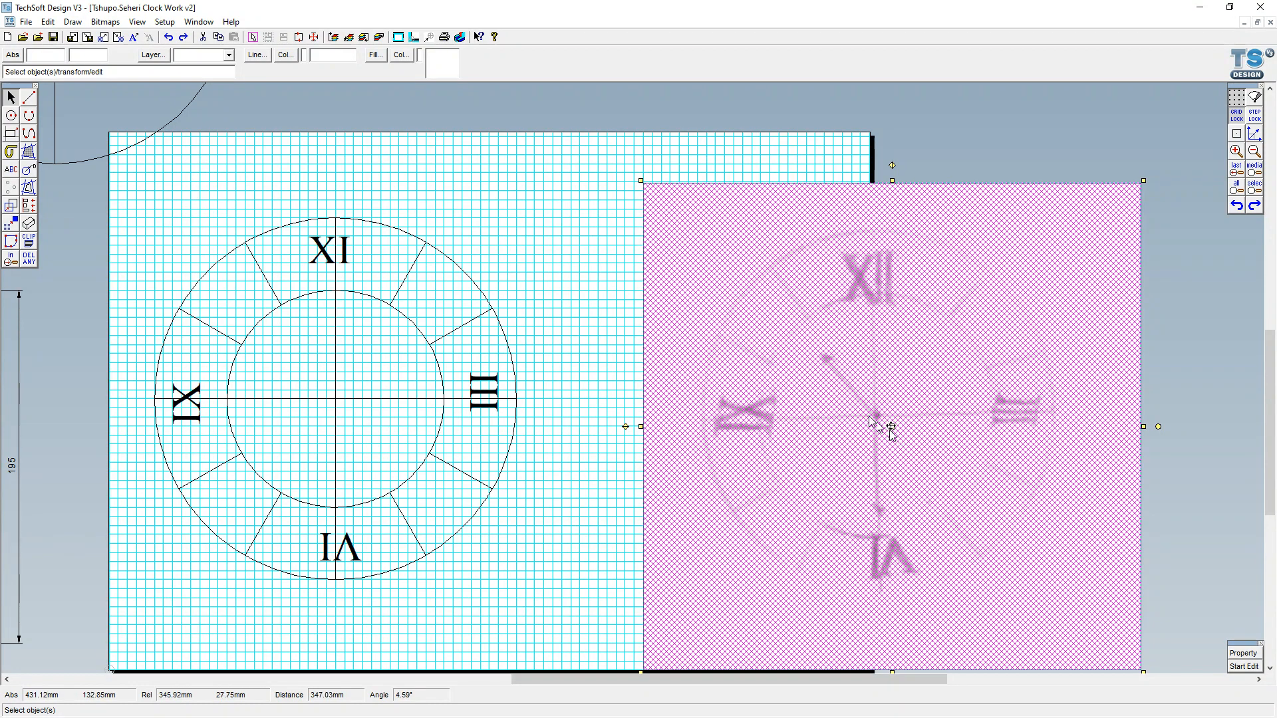
drag(892, 427, 360, 416)
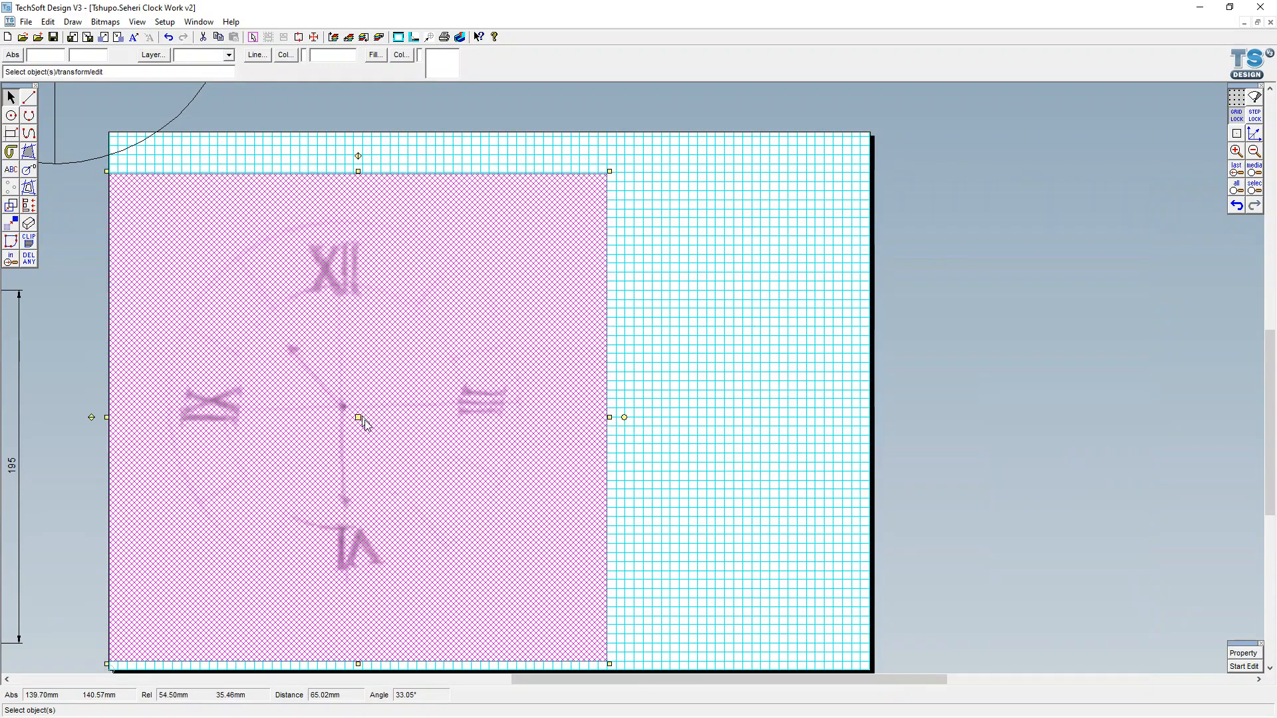
click(795, 447)
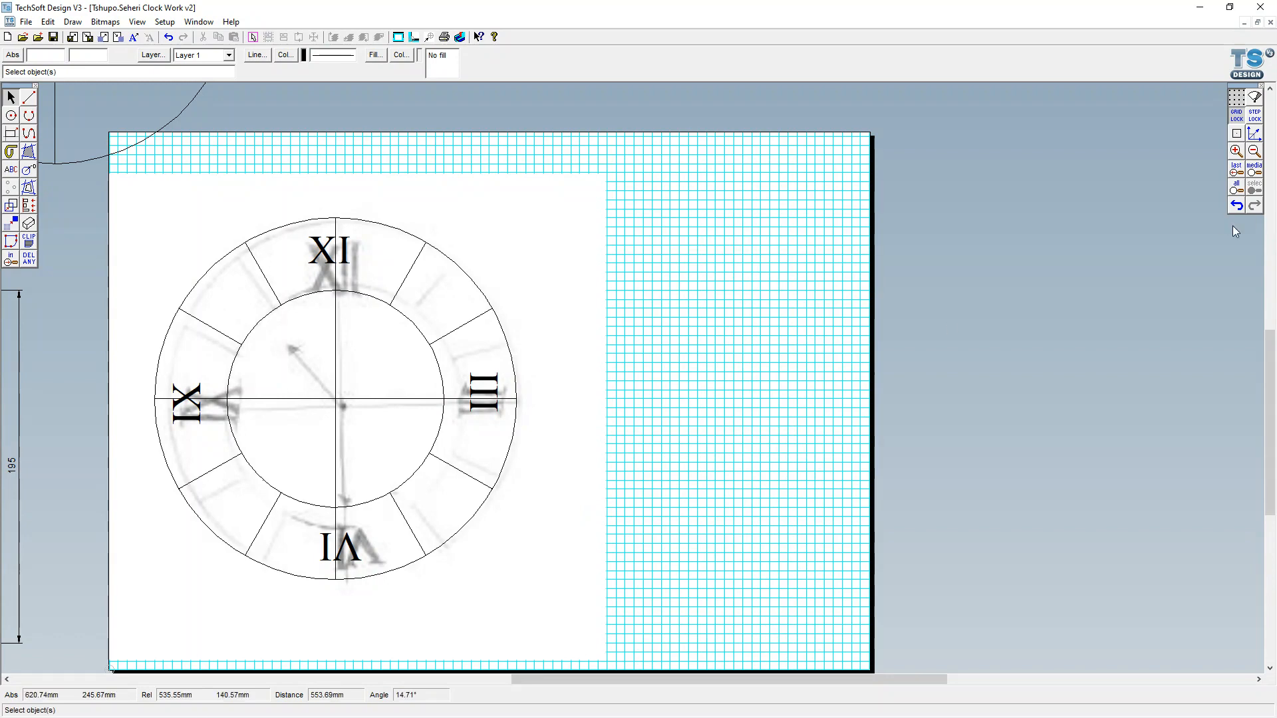
click(1236, 205)
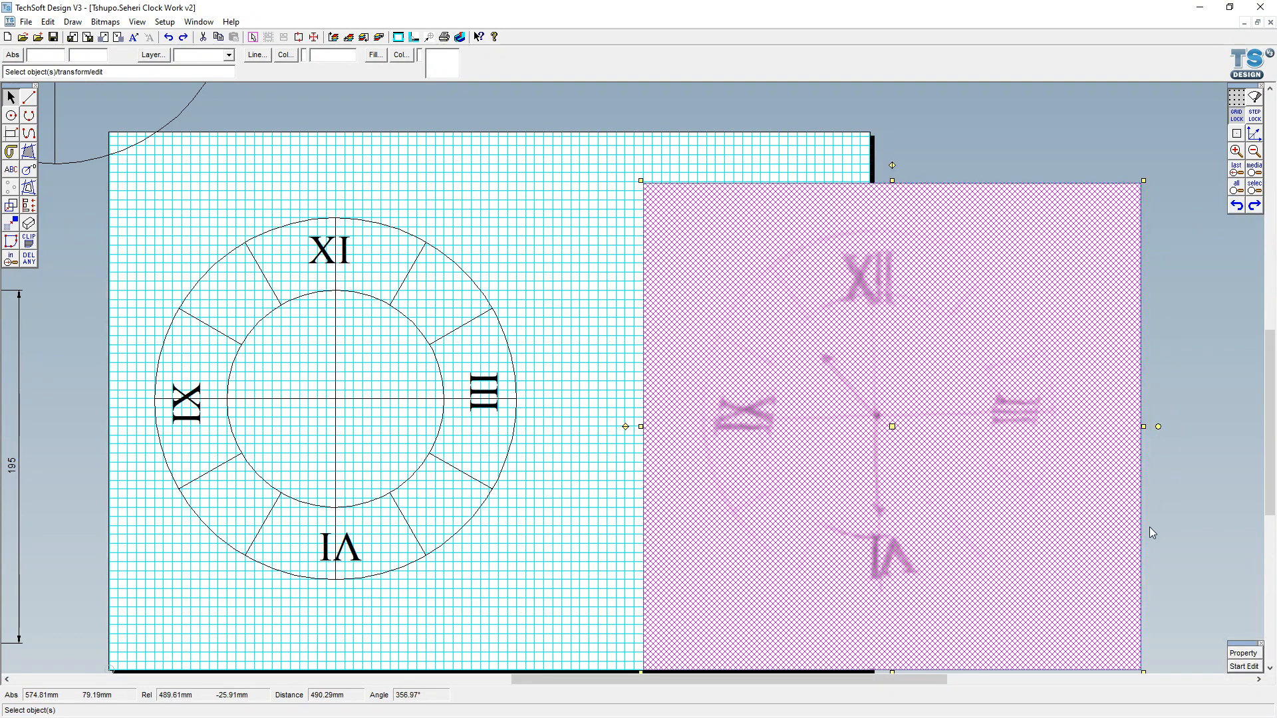
click(946, 268)
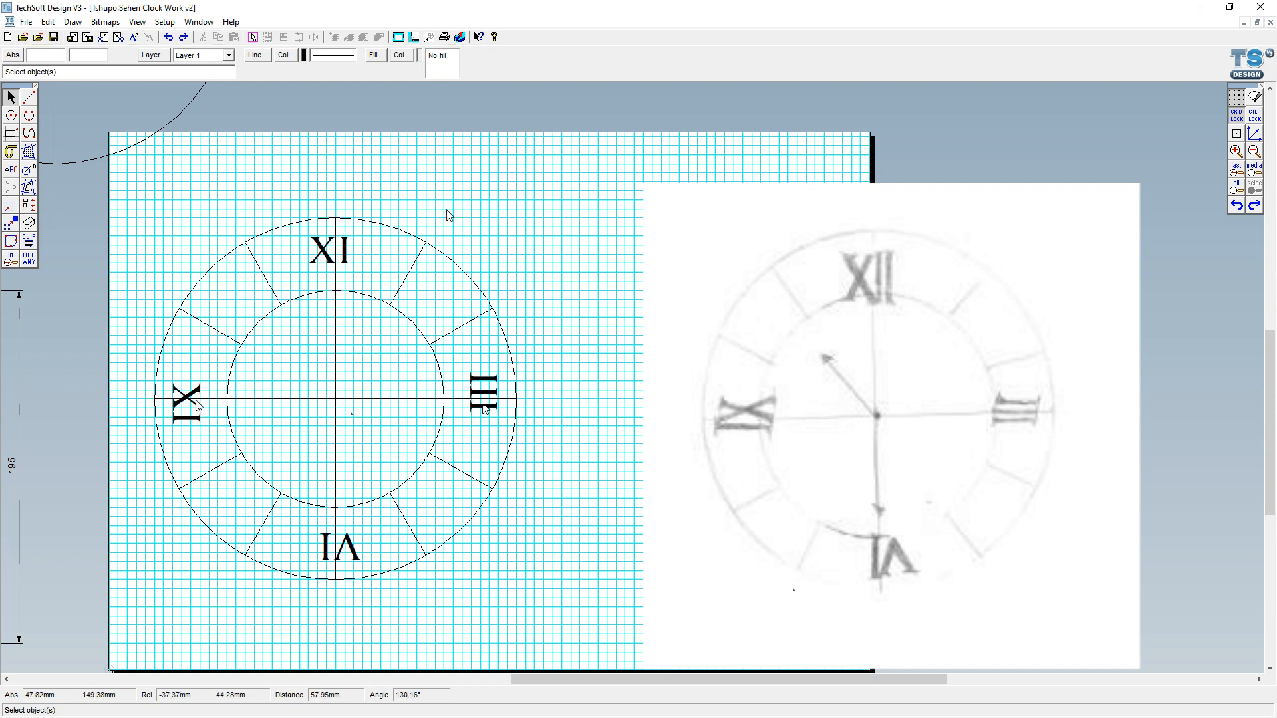
Change the boundary fill settings from a solid fill to a Texture fill
scroll(137, 478, up, 1)
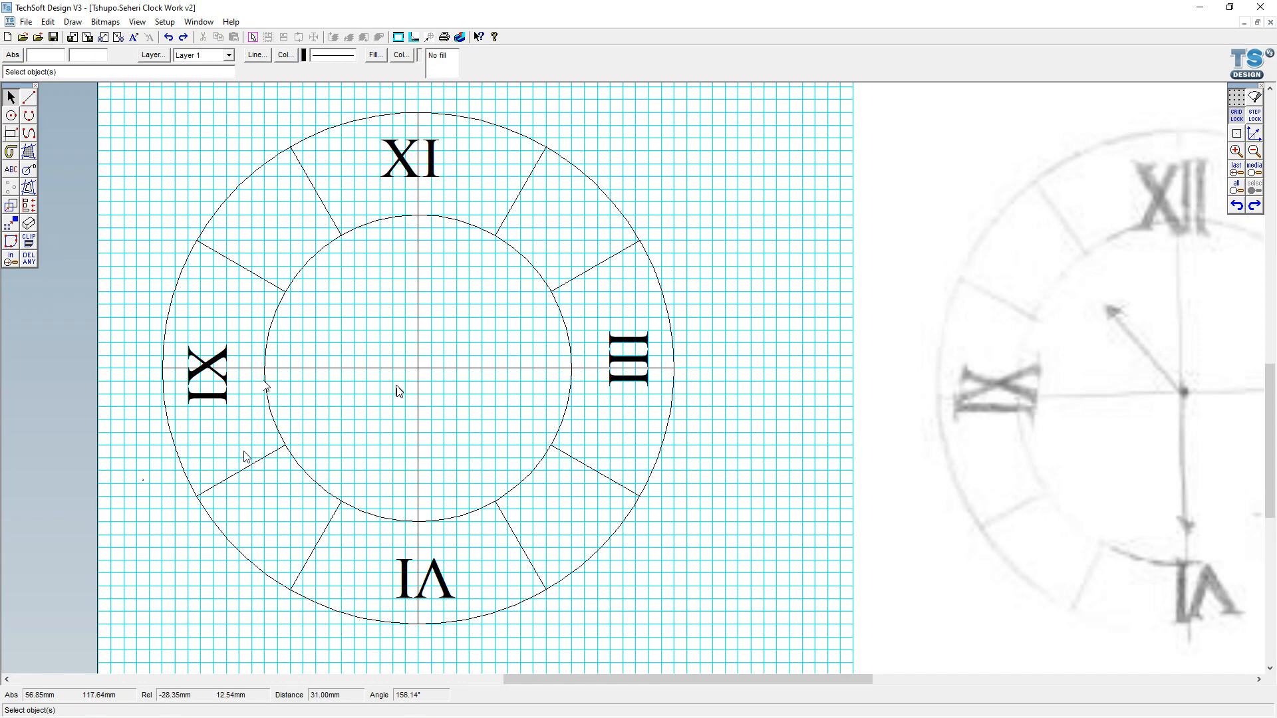
scroll(164, 385, up, 4)
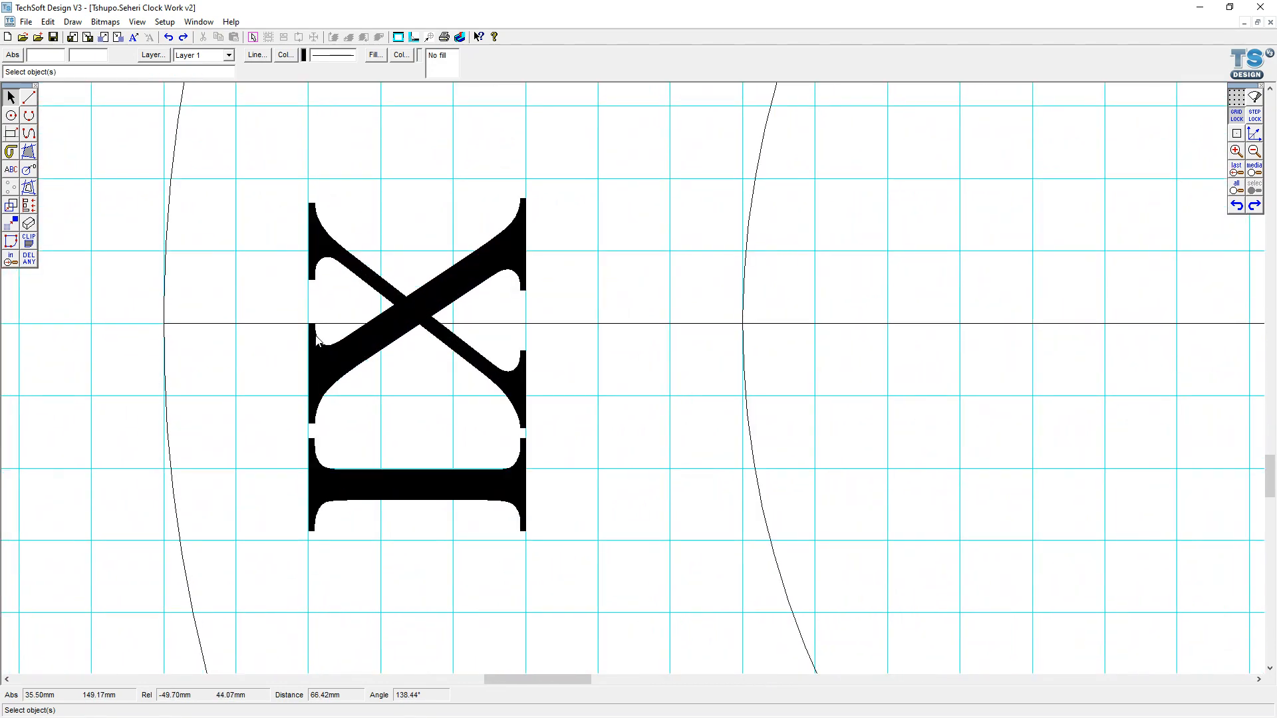
scroll(163, 385, down, 3)
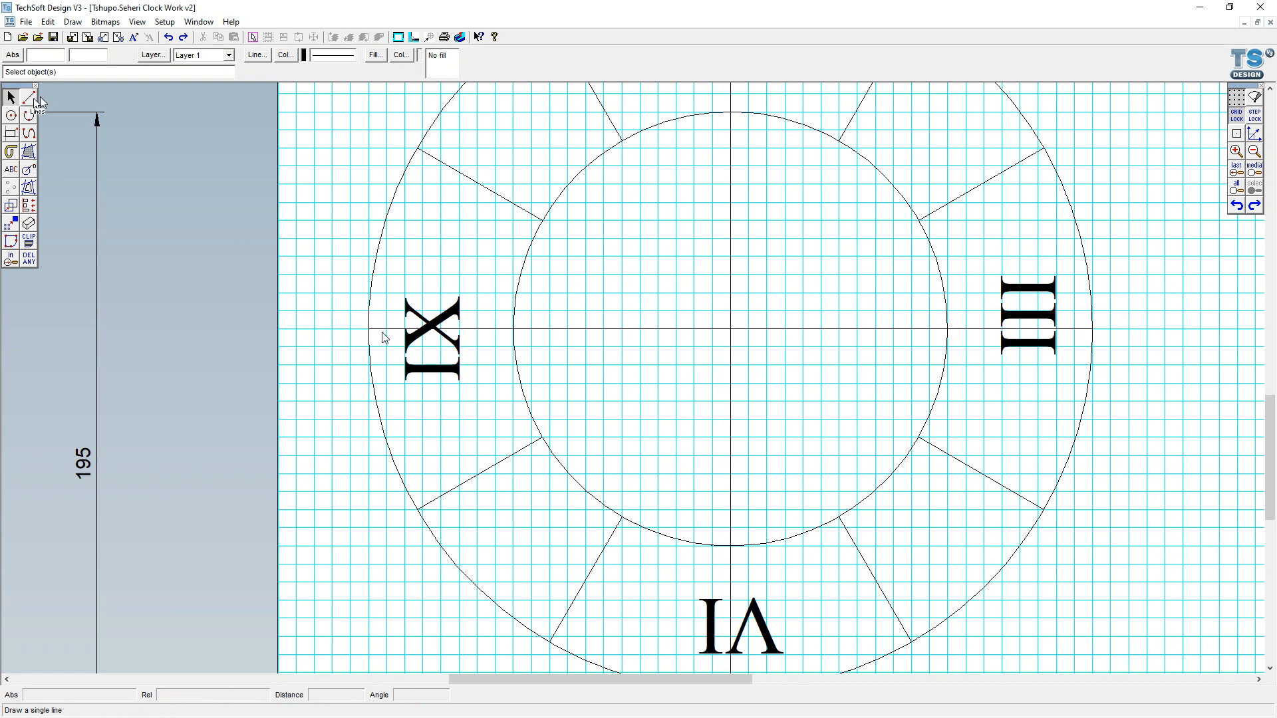
double_click(28, 151)
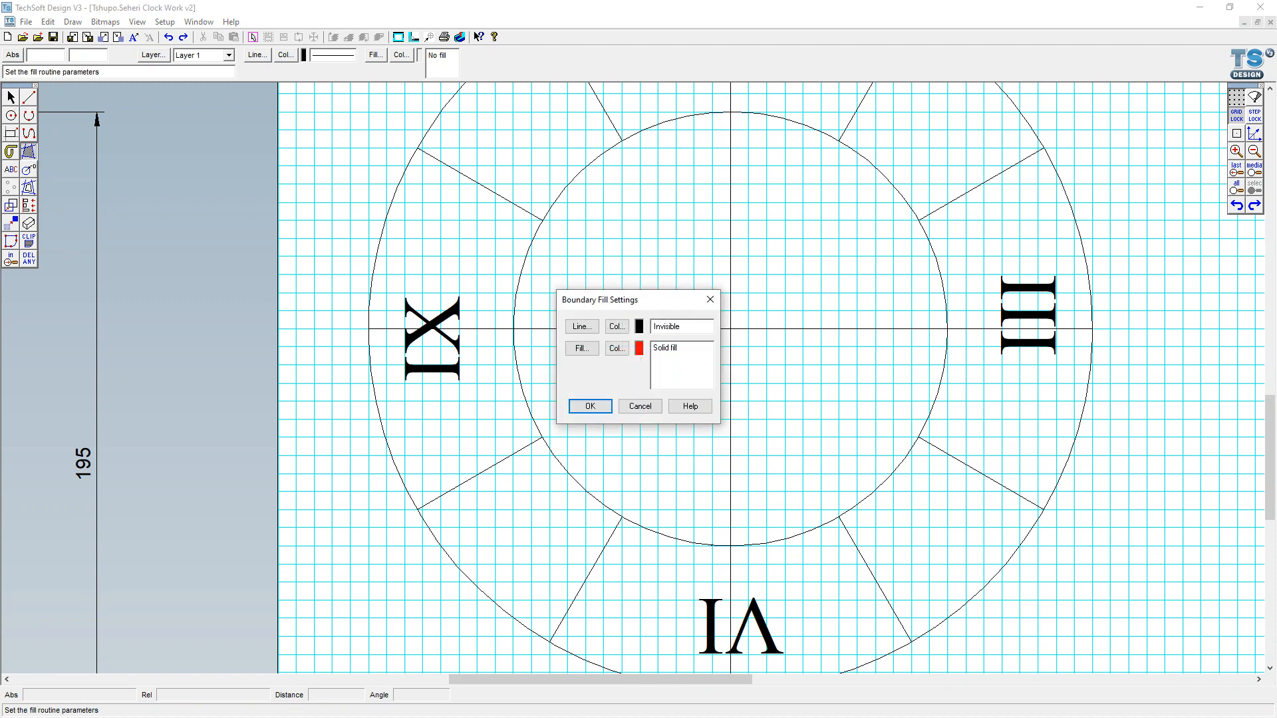
click(582, 348)
drag(600, 183, 825, 171)
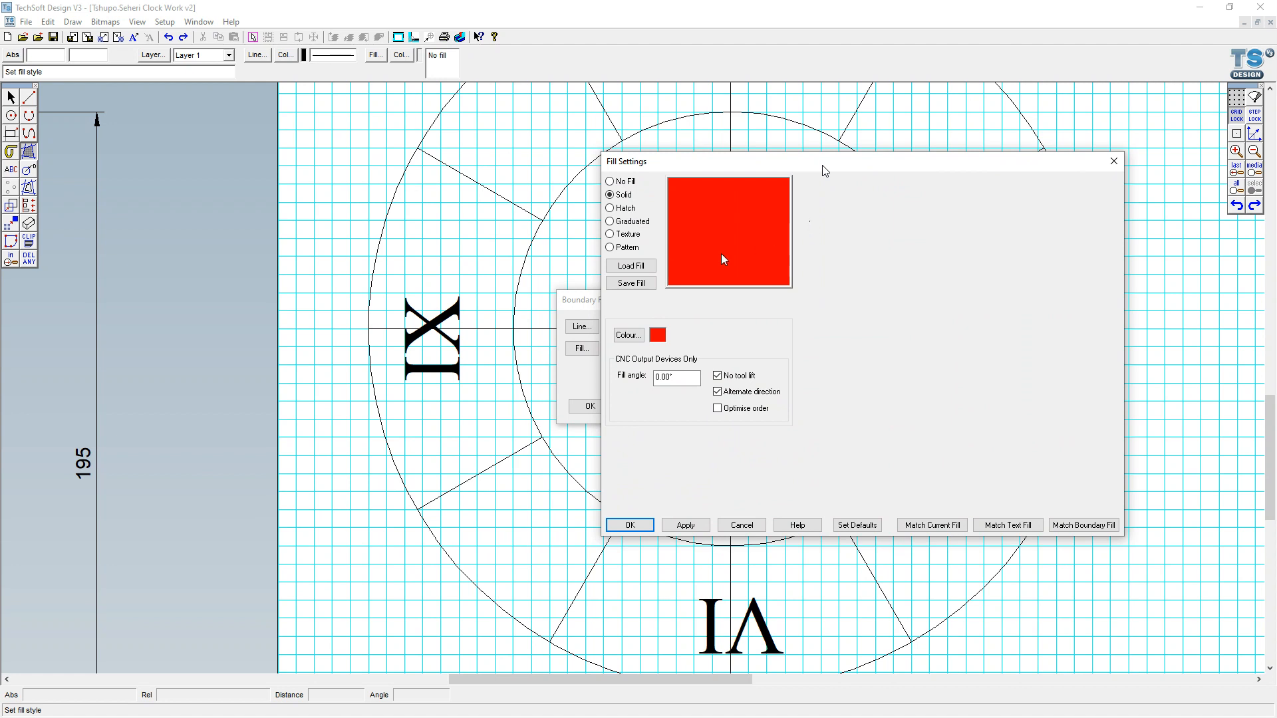
click(628, 234)
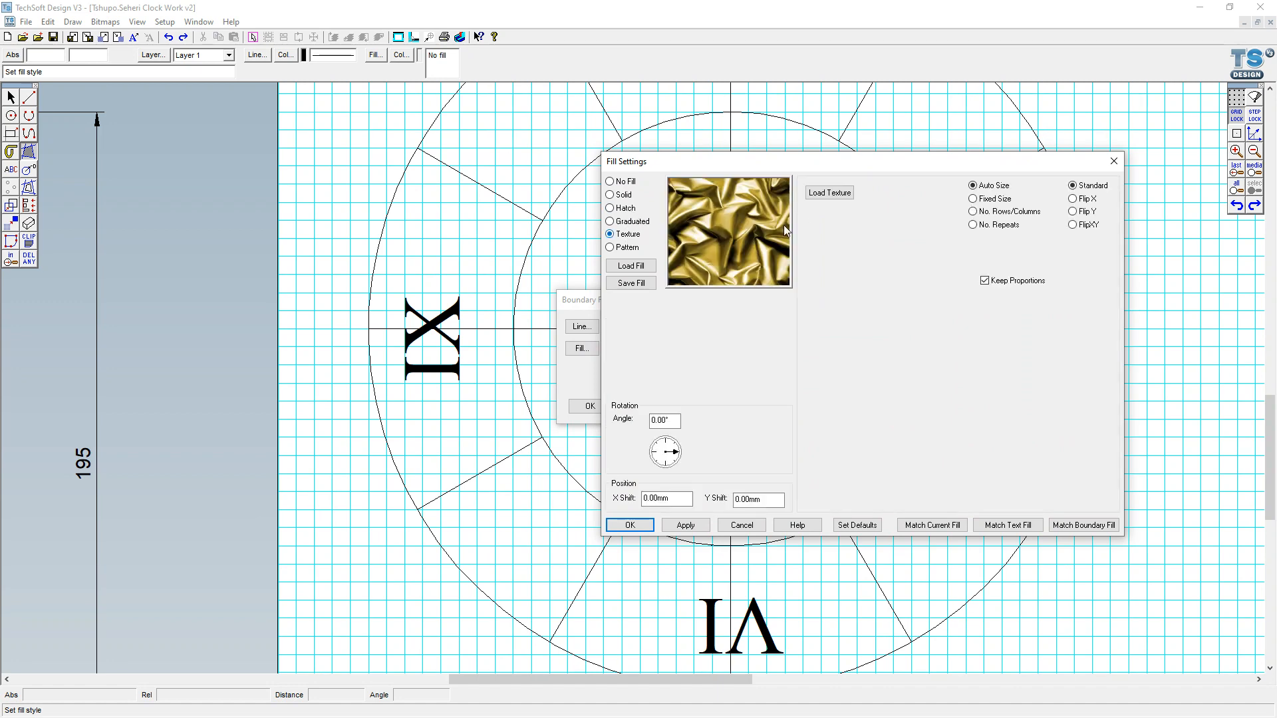
Load the Dark Streaky Wood texture from the Wood Uncut folder as the boundary fill
click(825, 193)
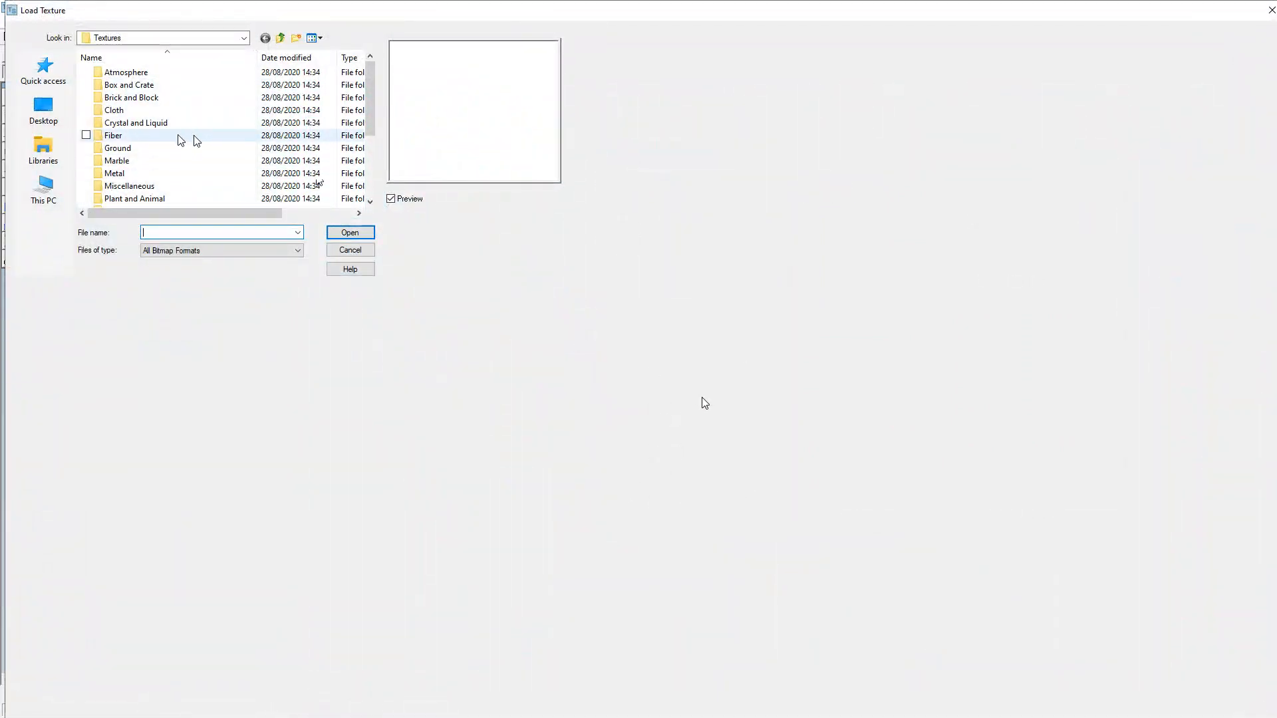
scroll(167, 166, down, 3)
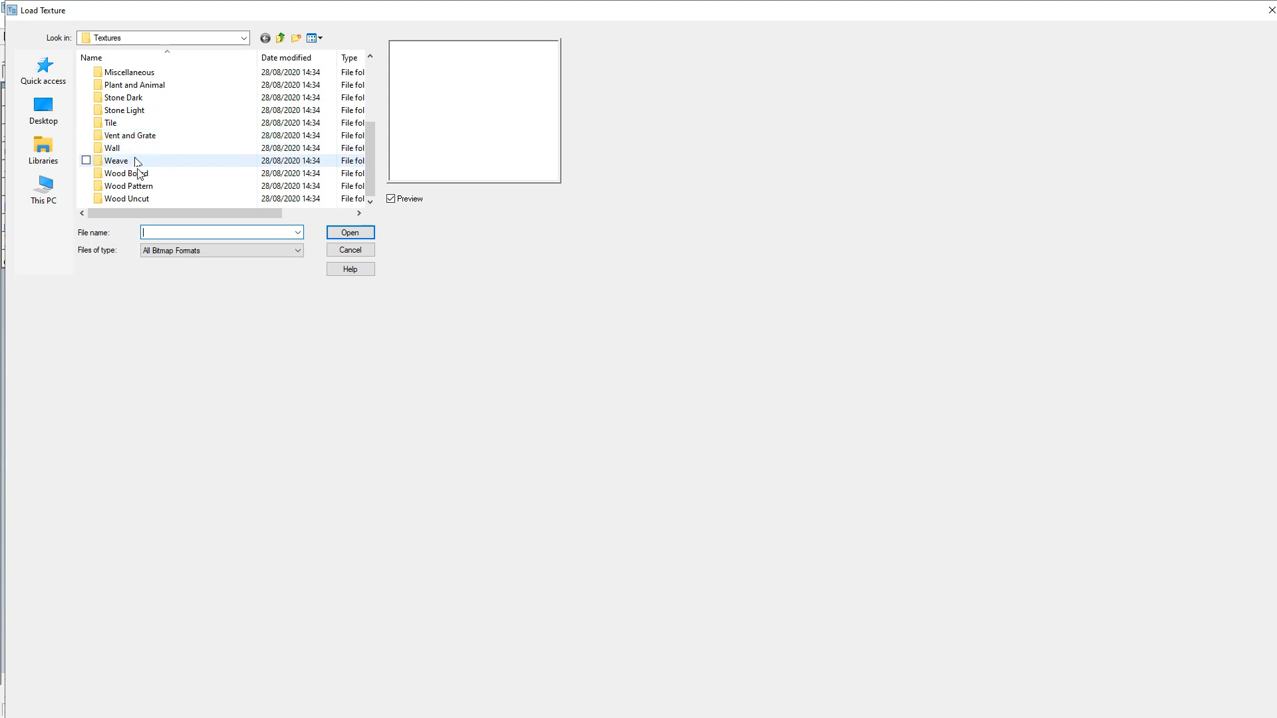
double_click(141, 199)
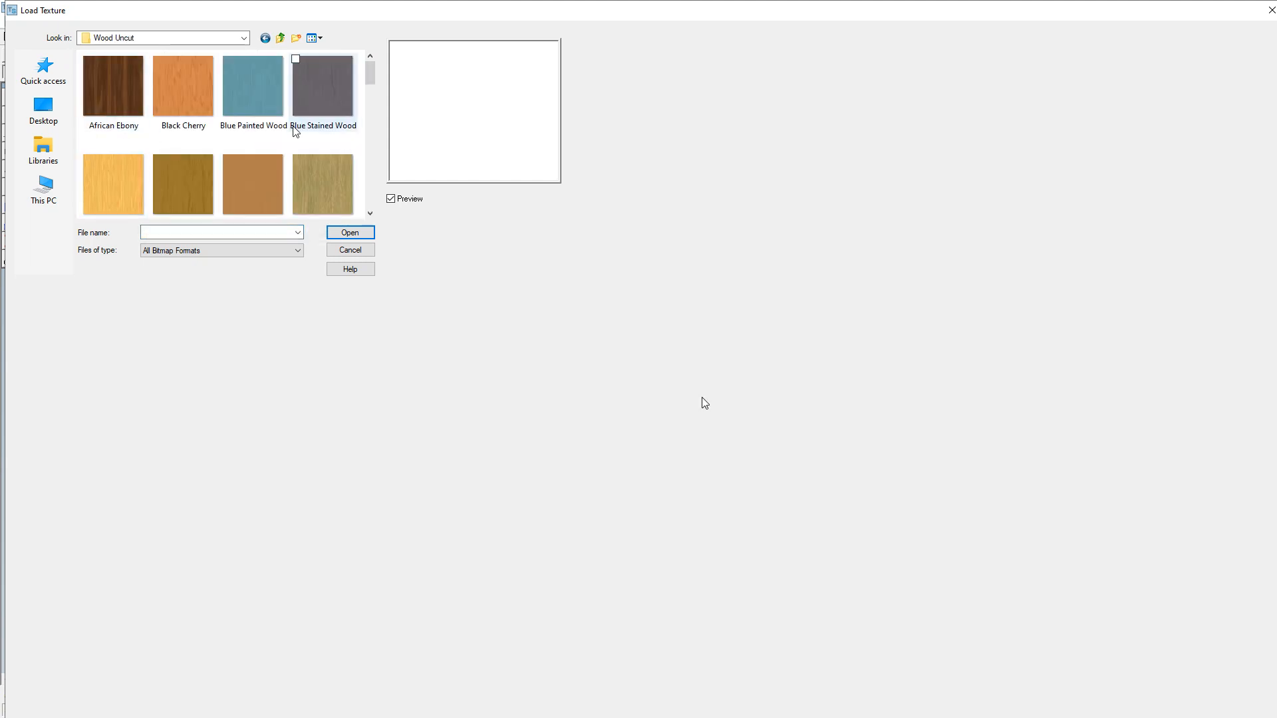
mouse_move(371, 73)
mouse_down()
mouse_move(373, 203)
mouse_move(393, 100)
mouse_move(399, 113)
mouse_up()
click(115, 139)
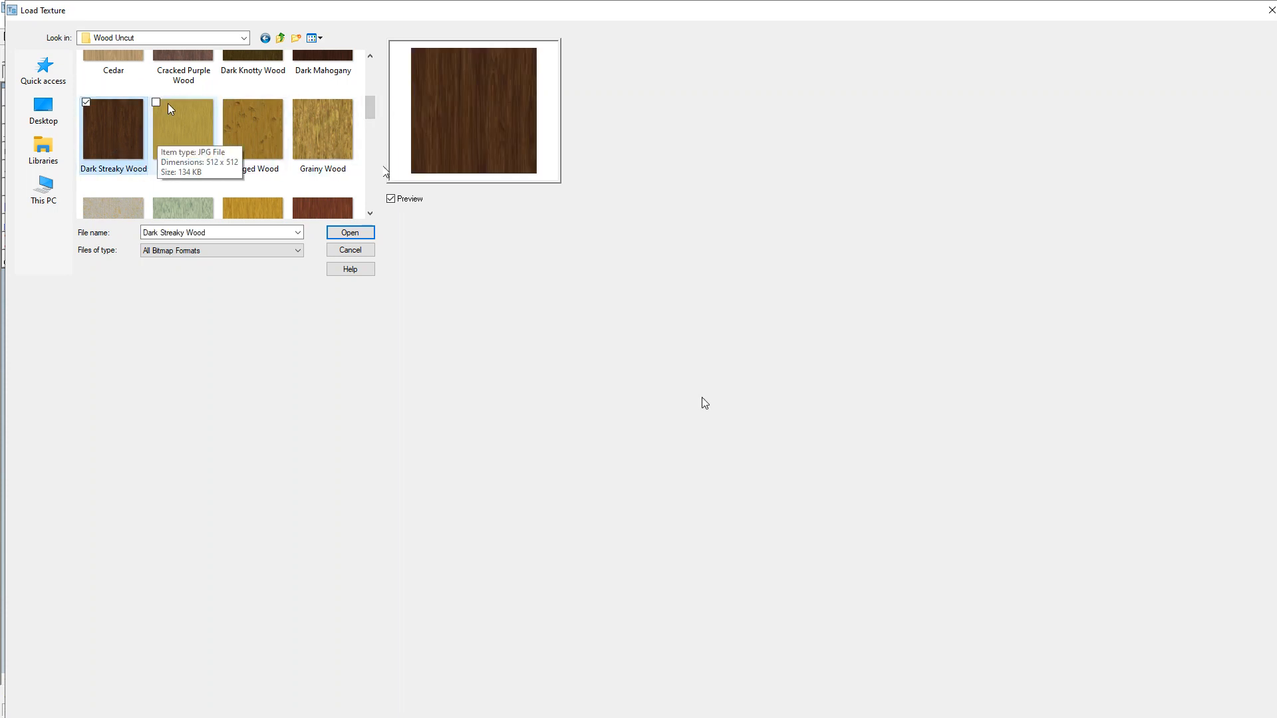
click(365, 233)
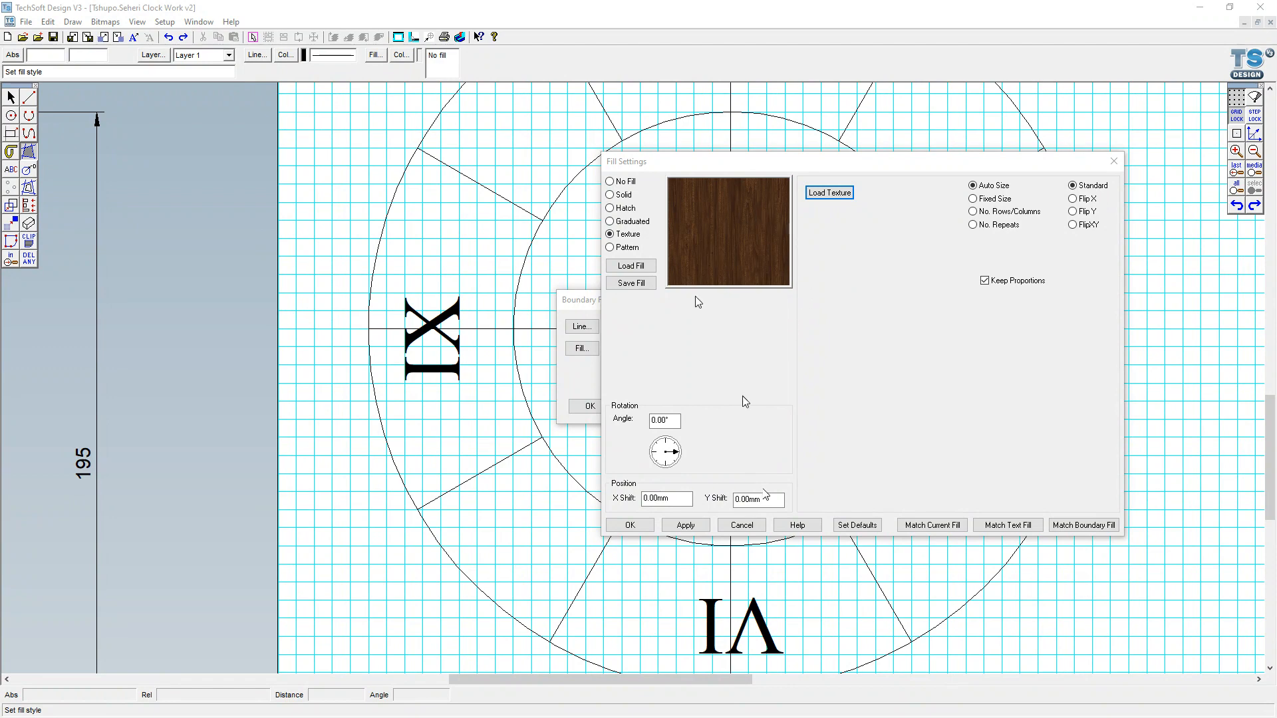
Try rotating the wood texture, reset its rotation angle to 0°, and accept the boundary fill settings
drag(678, 455, 638, 419)
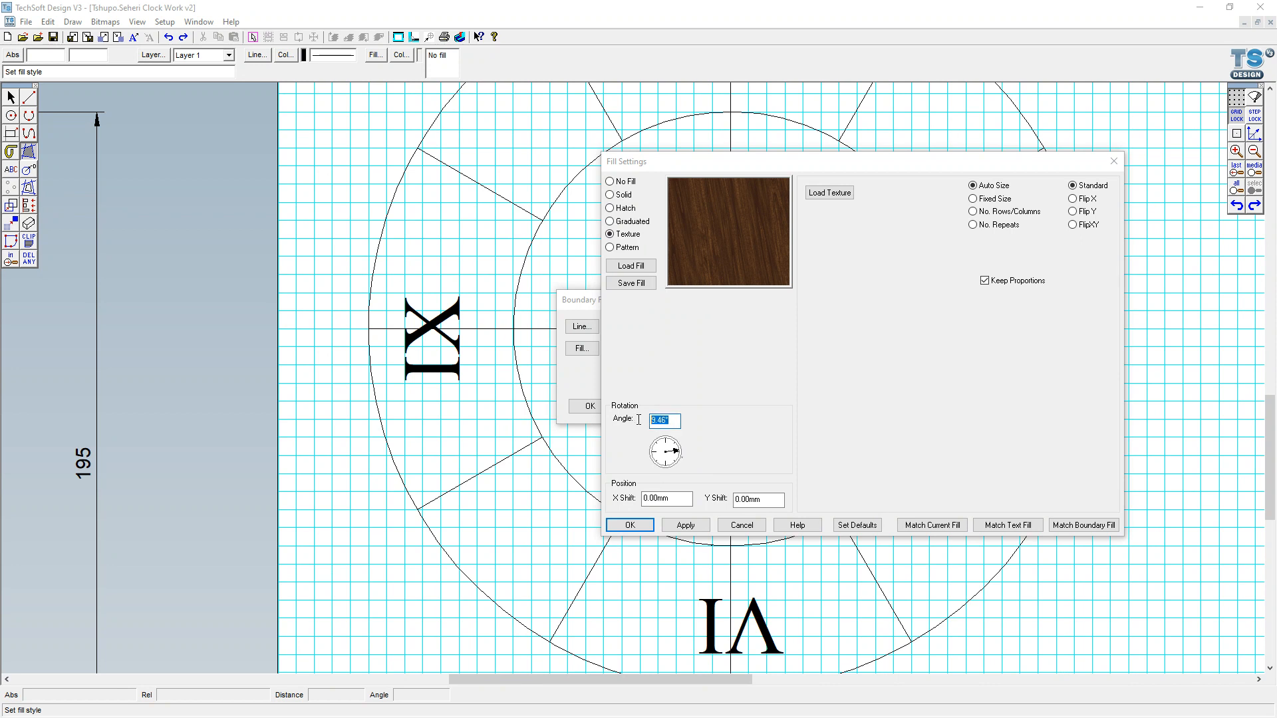
text(0)
key(Tab)
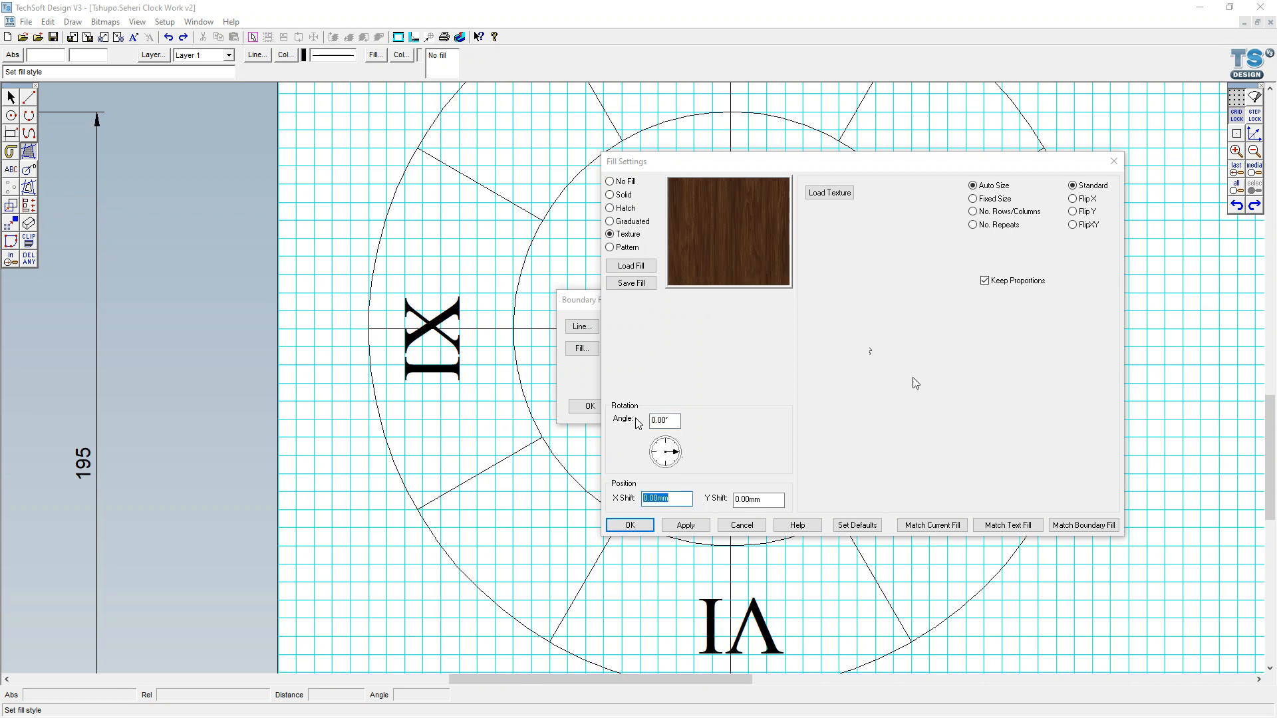
click(630, 525)
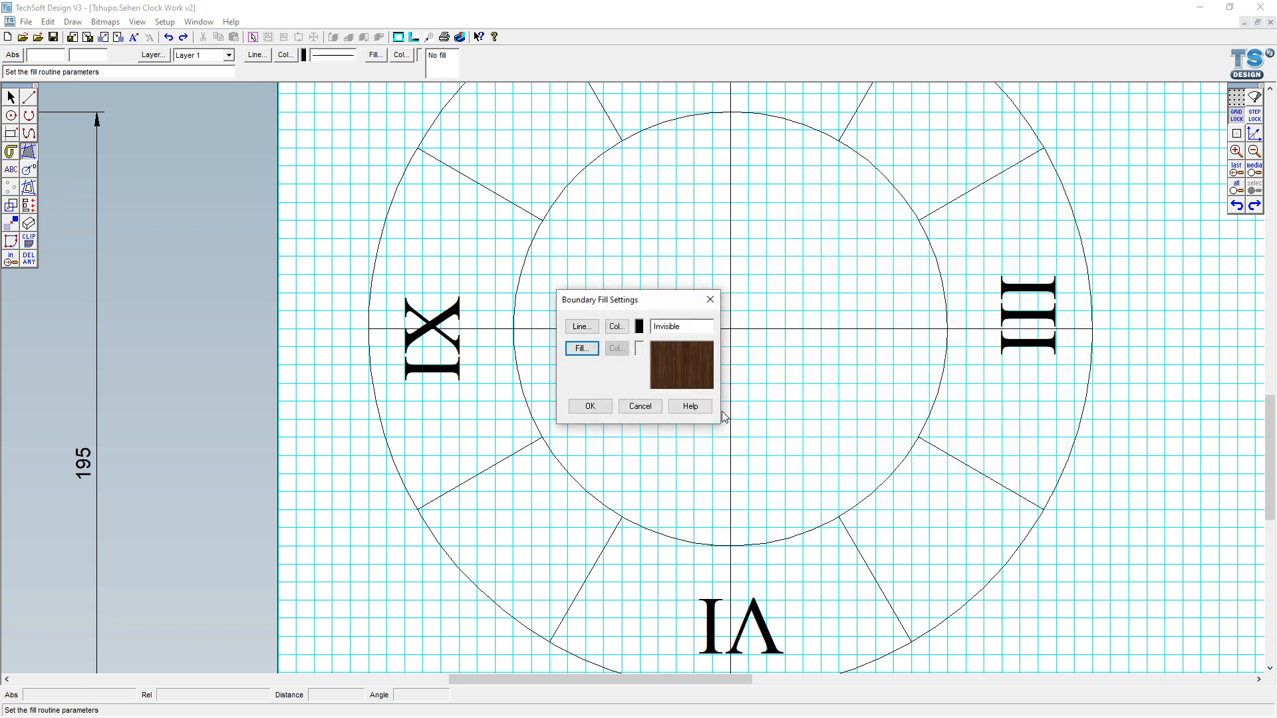
click(586, 406)
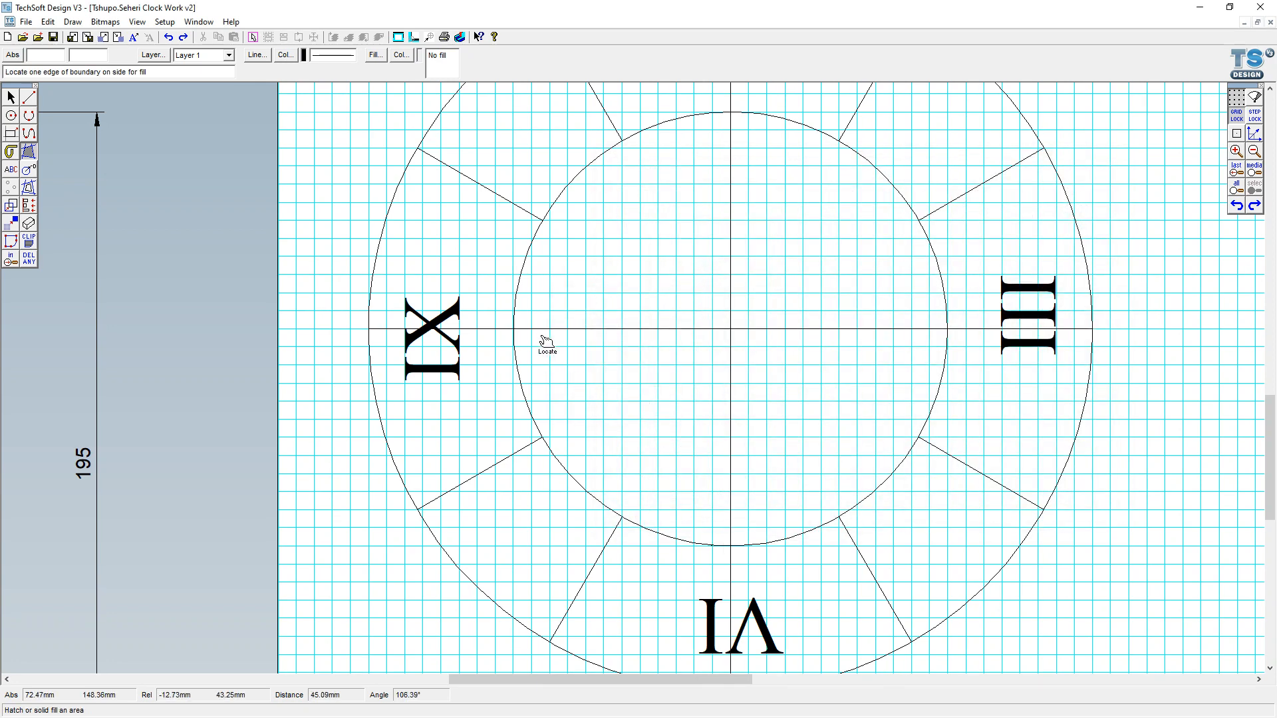
Fill the ring segment just below the horizontal centre line at the numeral IX, leaving its letter I out as an island
click(391, 423)
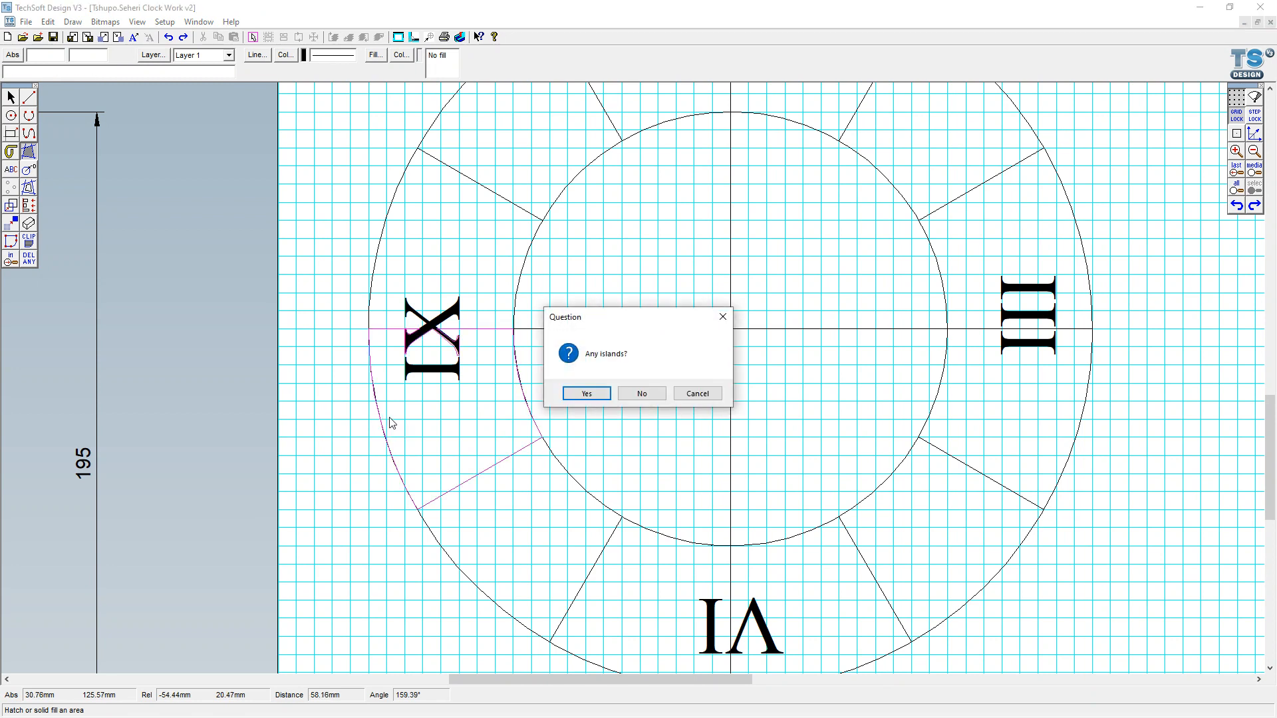
click(592, 394)
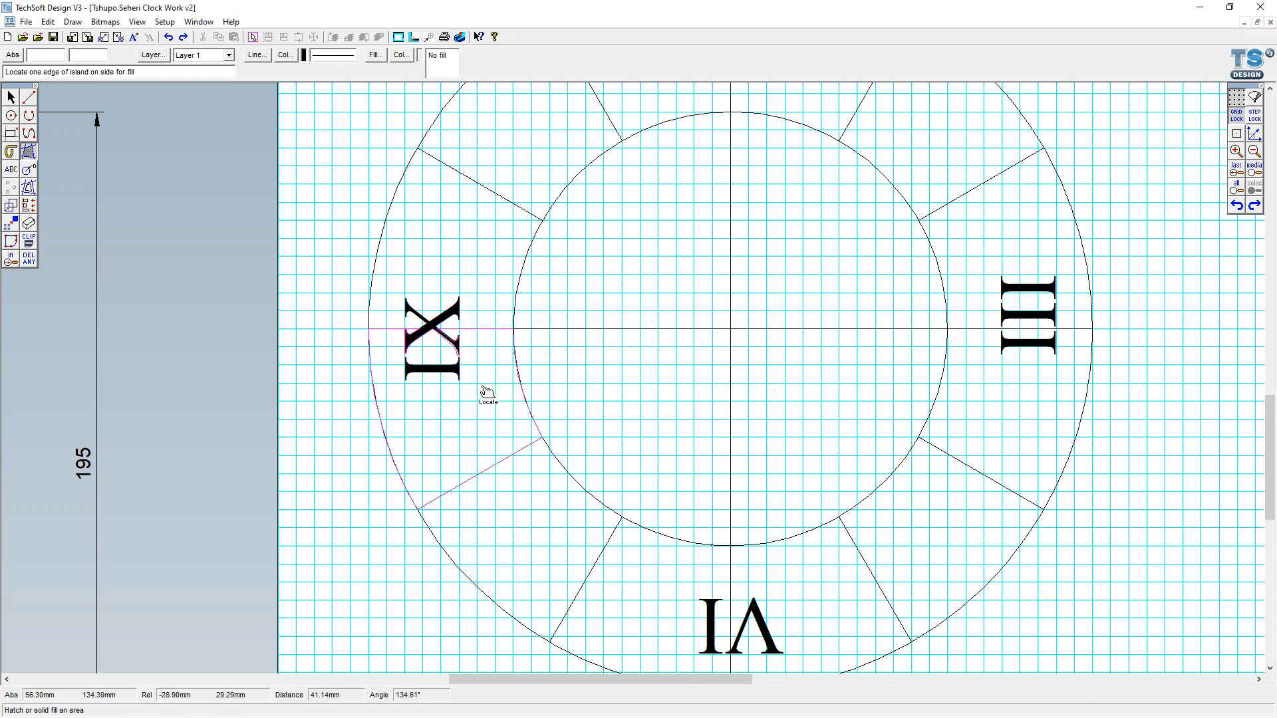
click(448, 373)
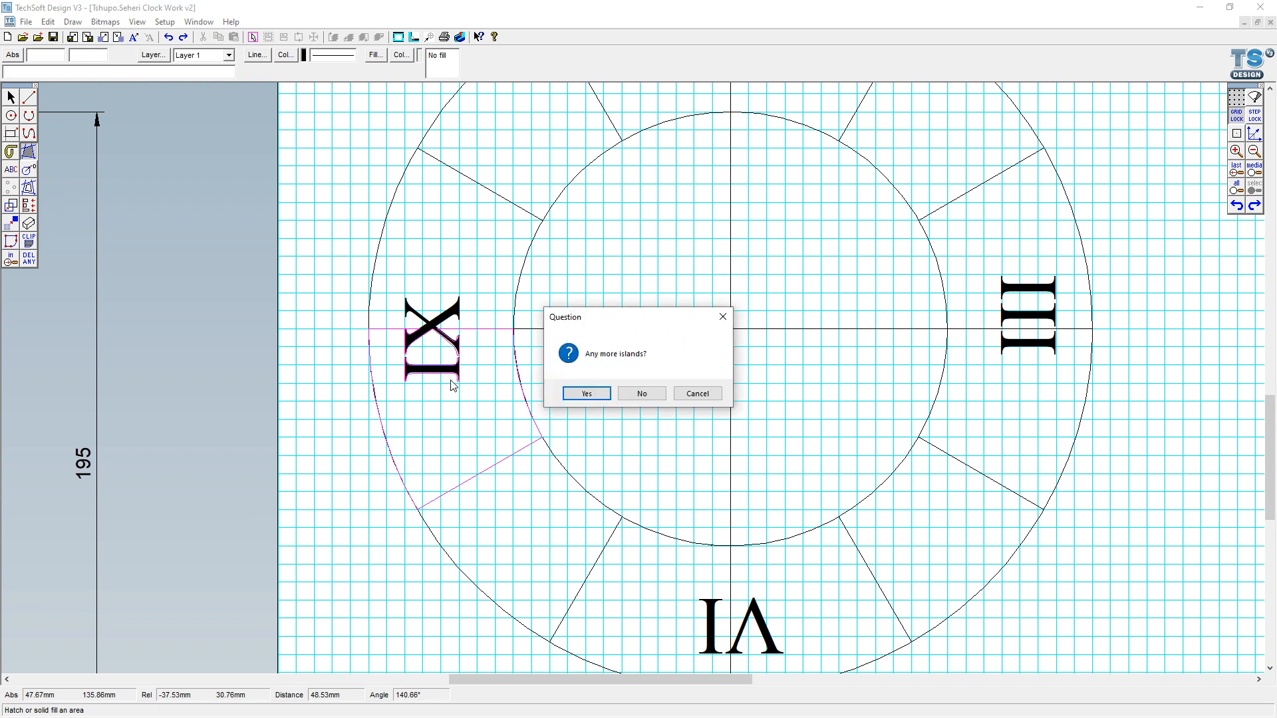
click(640, 393)
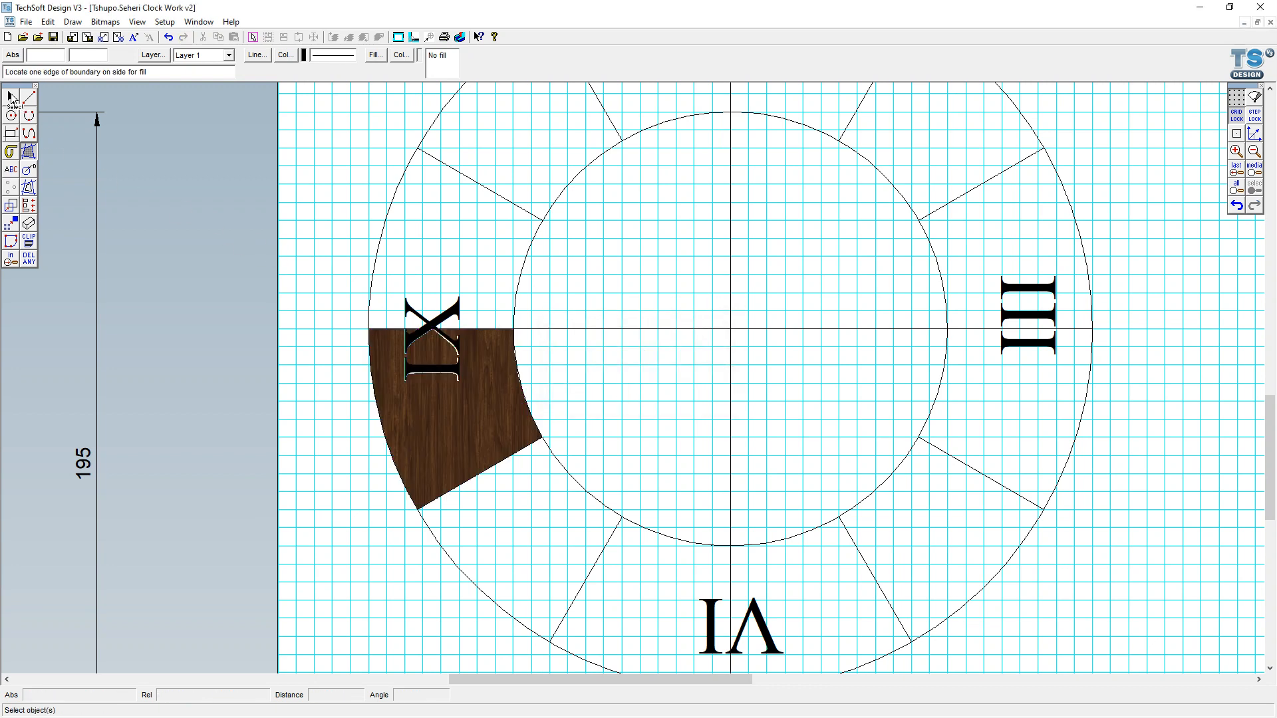
Move the wood-filled segment off the clock face to straddle the page's edge and inspect its numeral cut-outs
click(11, 97)
click(459, 402)
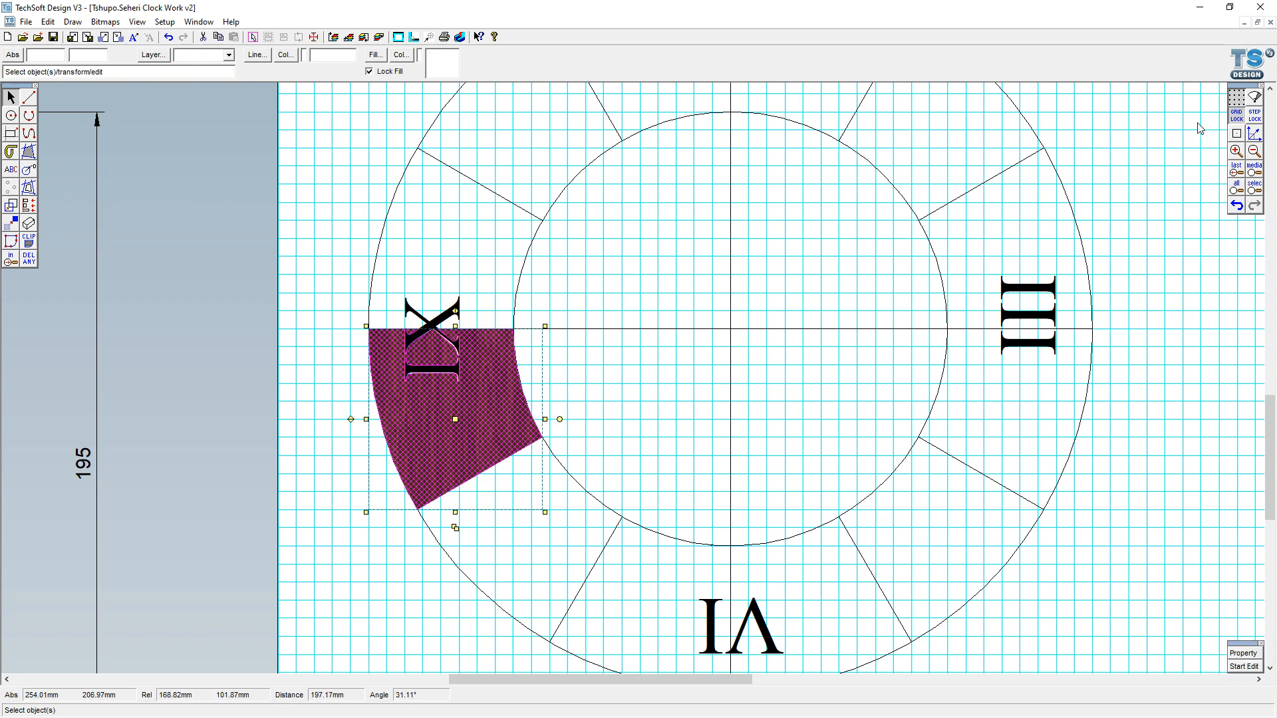
right_click(1254, 117)
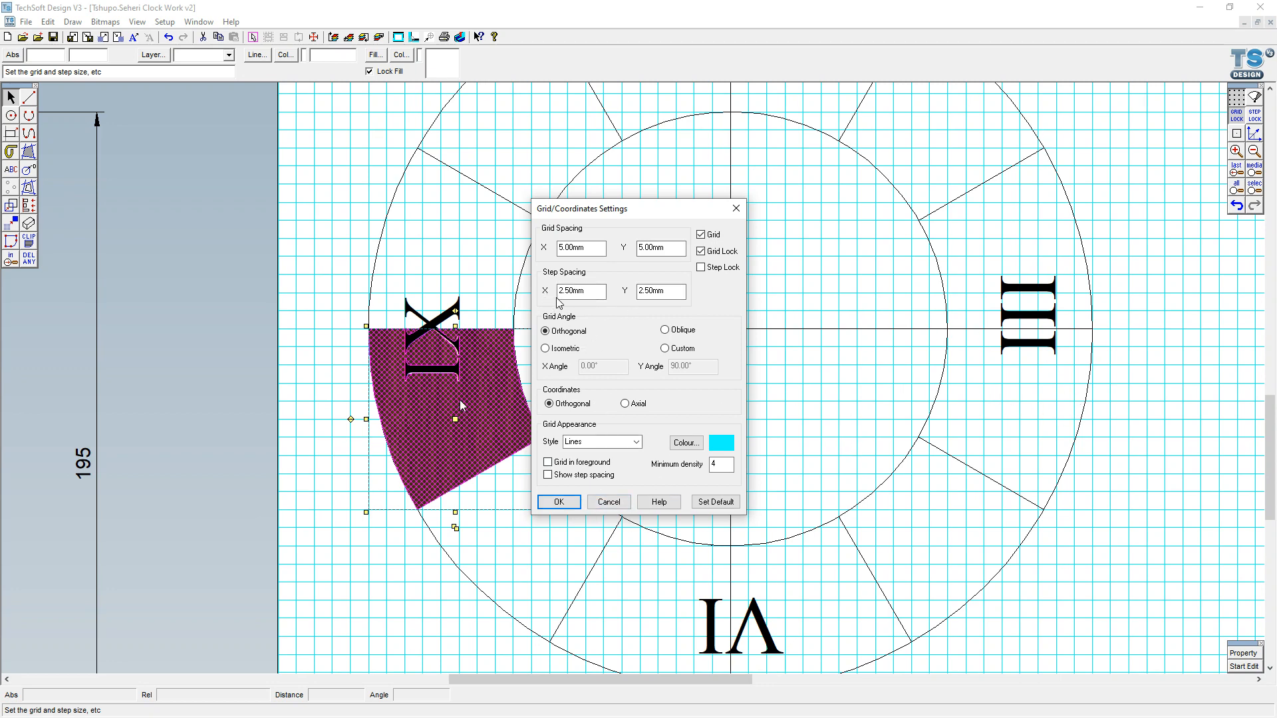
click(559, 502)
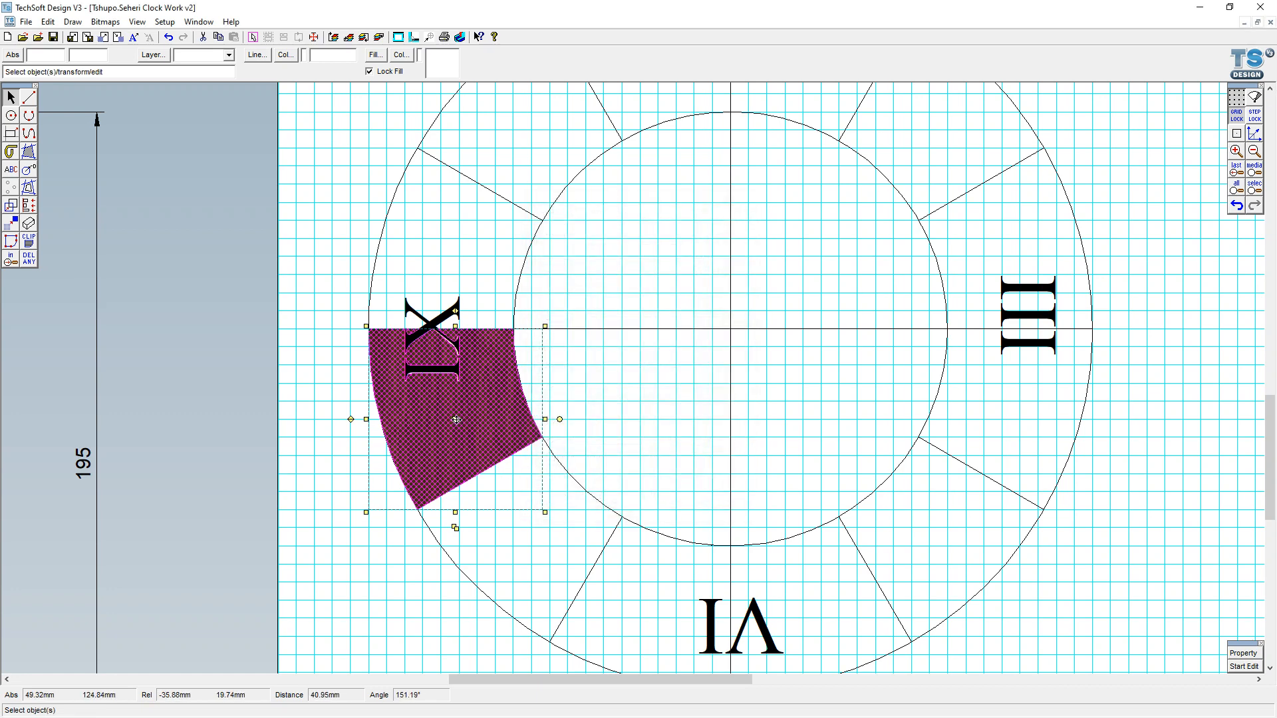
drag(455, 419, 263, 455)
click(373, 563)
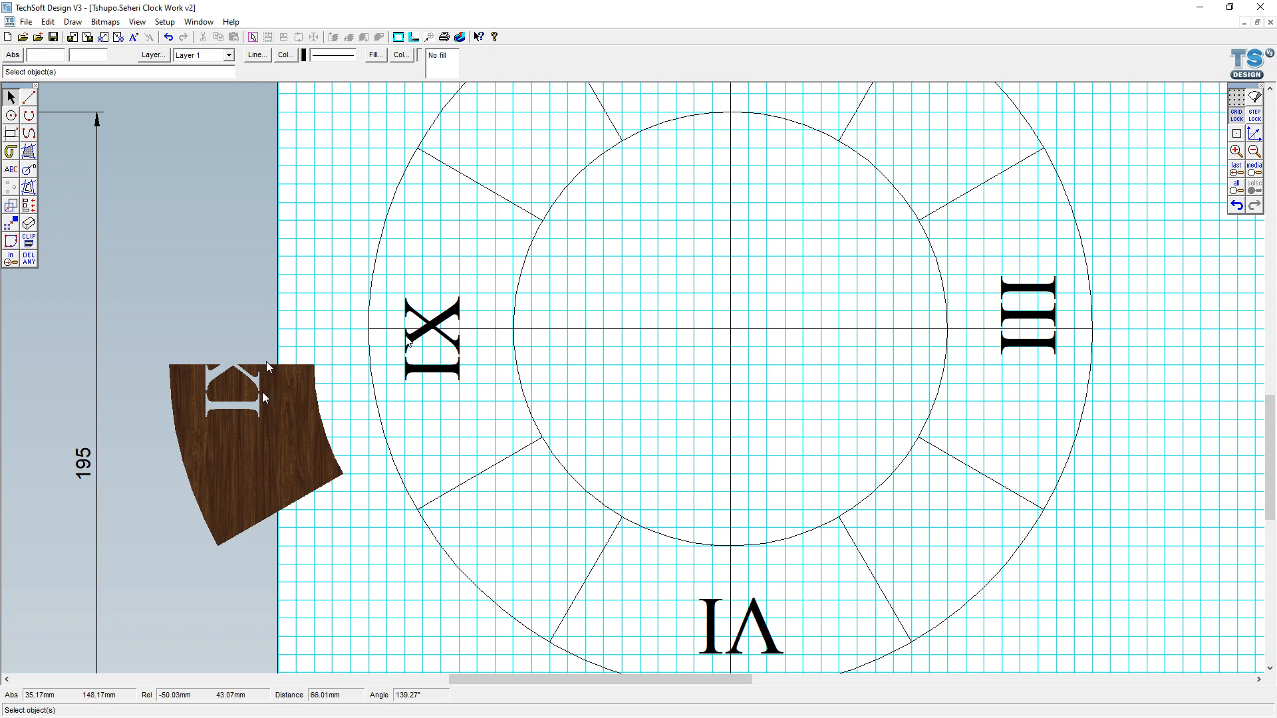
scroll(198, 376, up, 5)
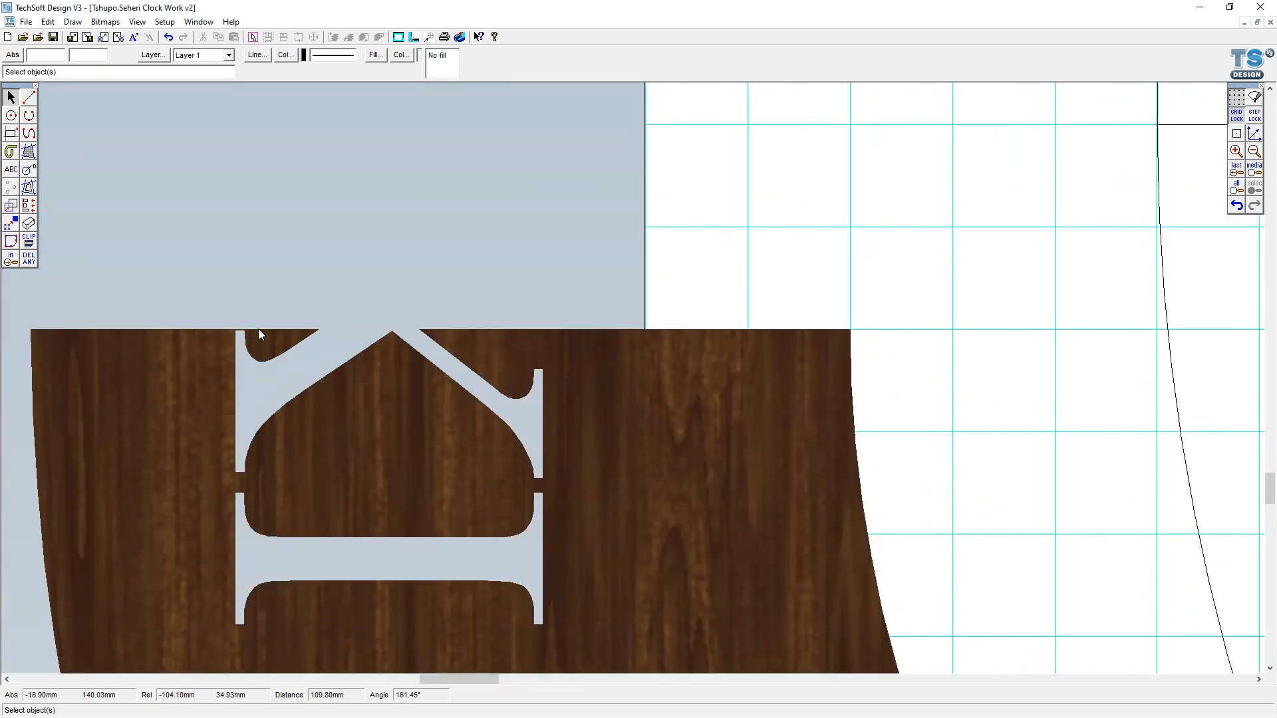
scroll(210, 330, up, 1)
scroll(255, 333, down, 2)
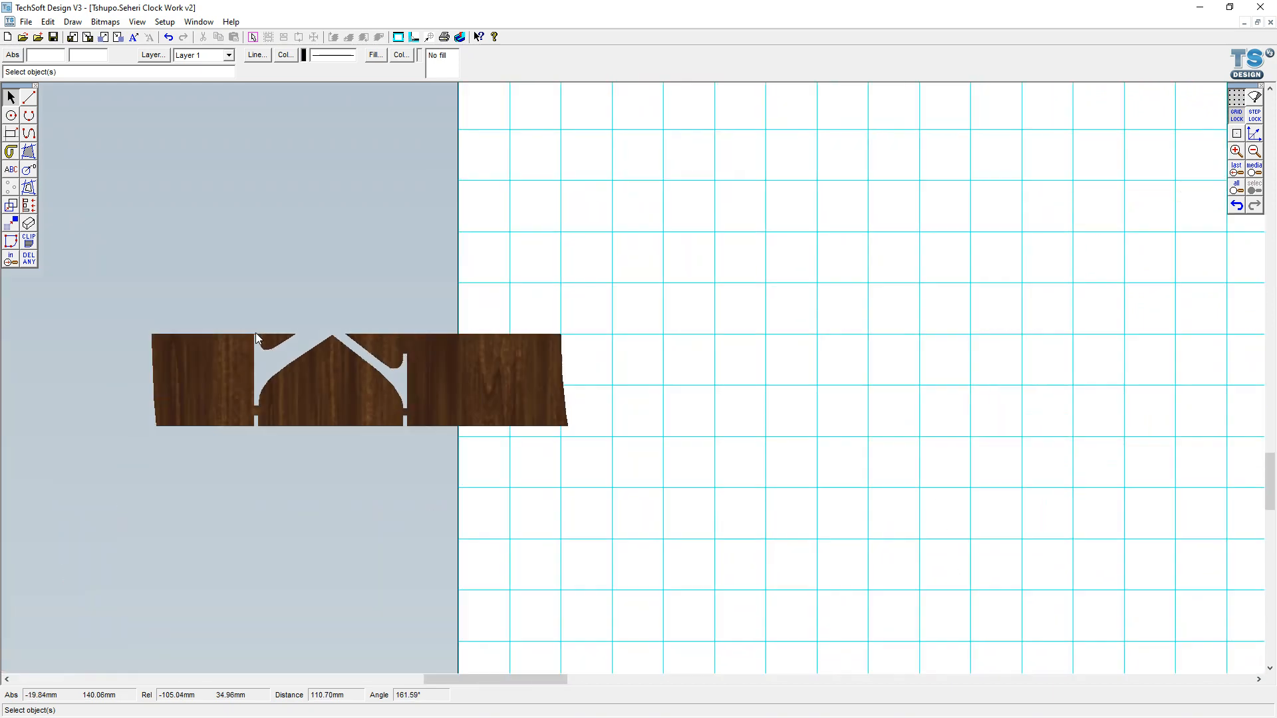
scroll(256, 333, up, 1)
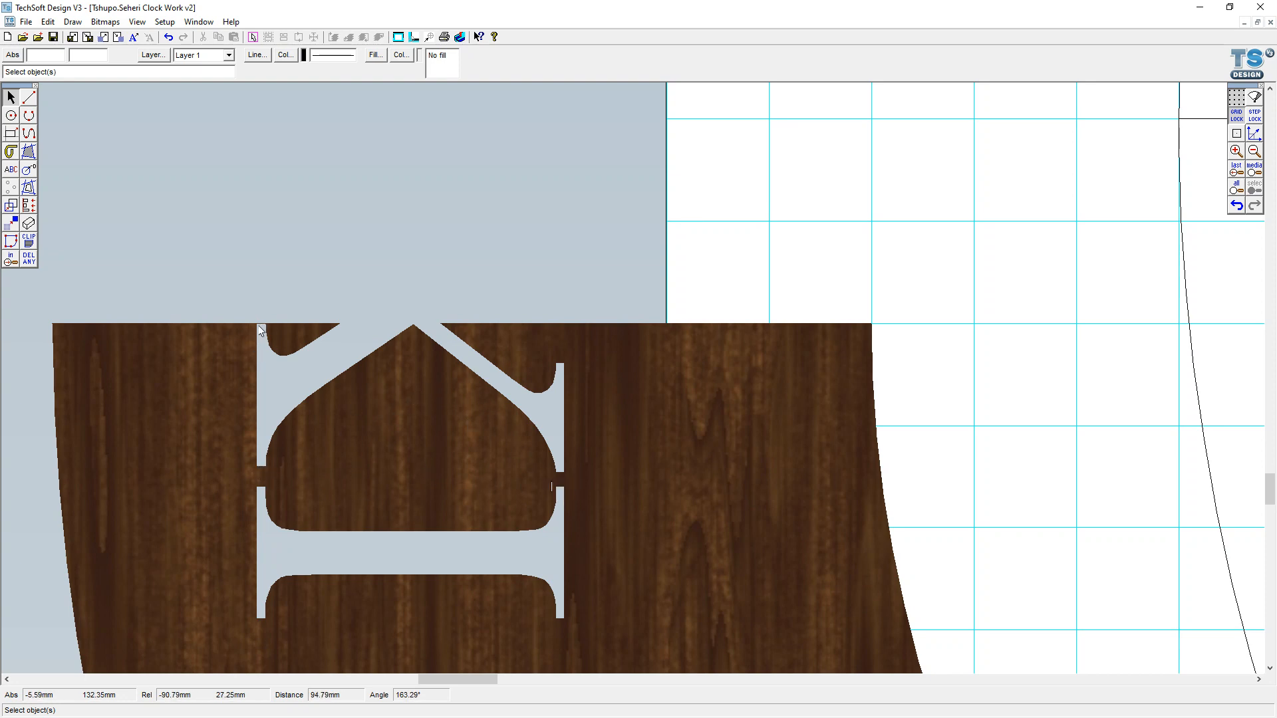
Move the wood-filled segment further off the clock face so it lies entirely outside the page's edge
scroll(398, 493, down, 2)
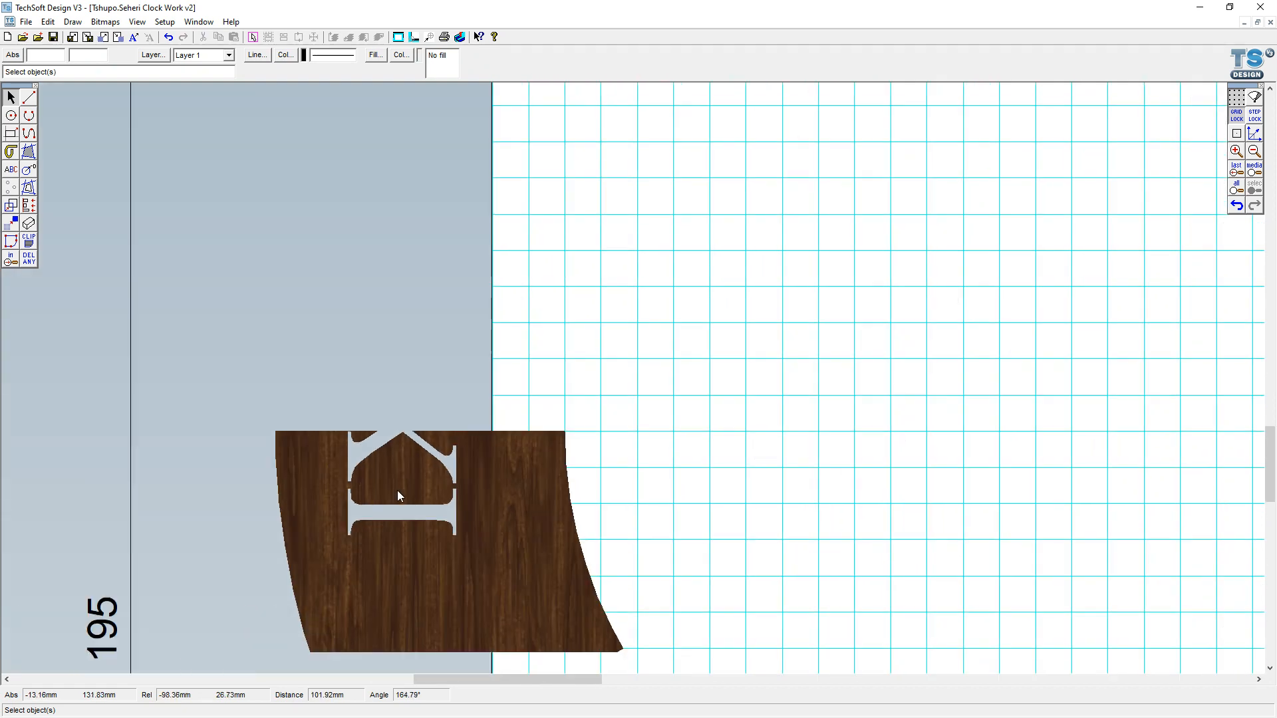
scroll(398, 492, down, 1)
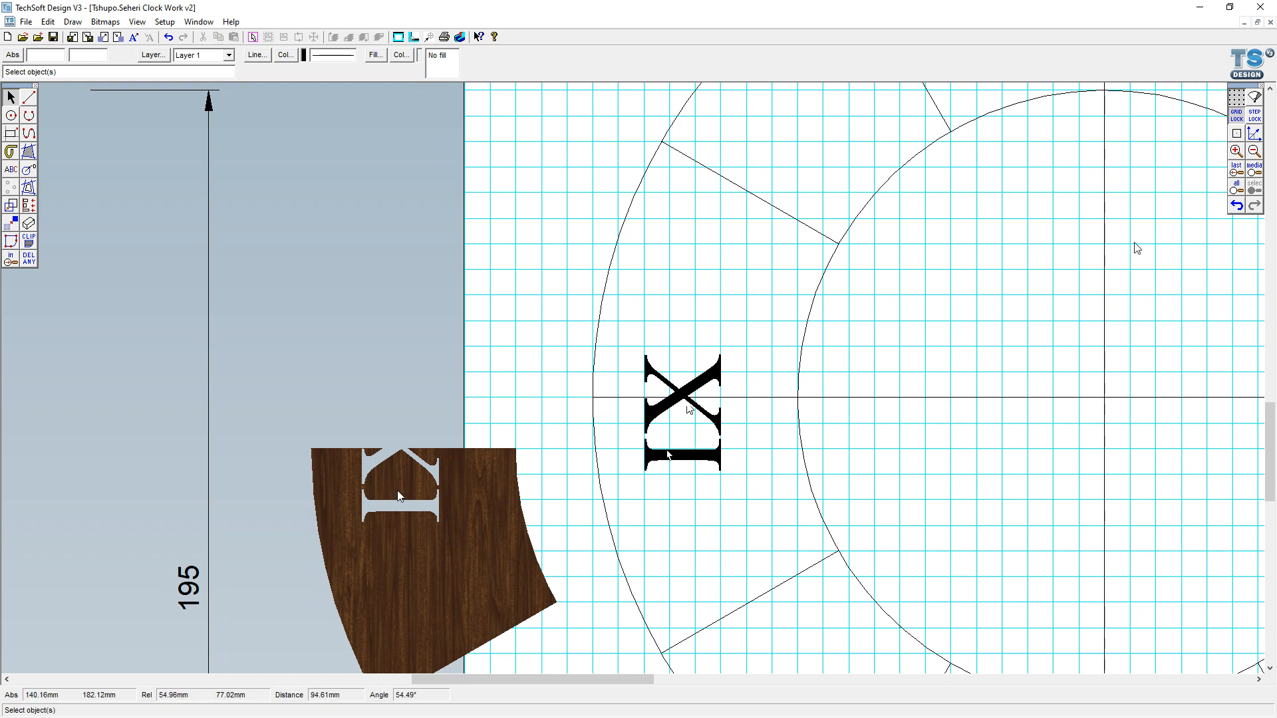
click(439, 555)
drag(435, 576, 316, 552)
click(513, 558)
scroll(486, 571, down, 2)
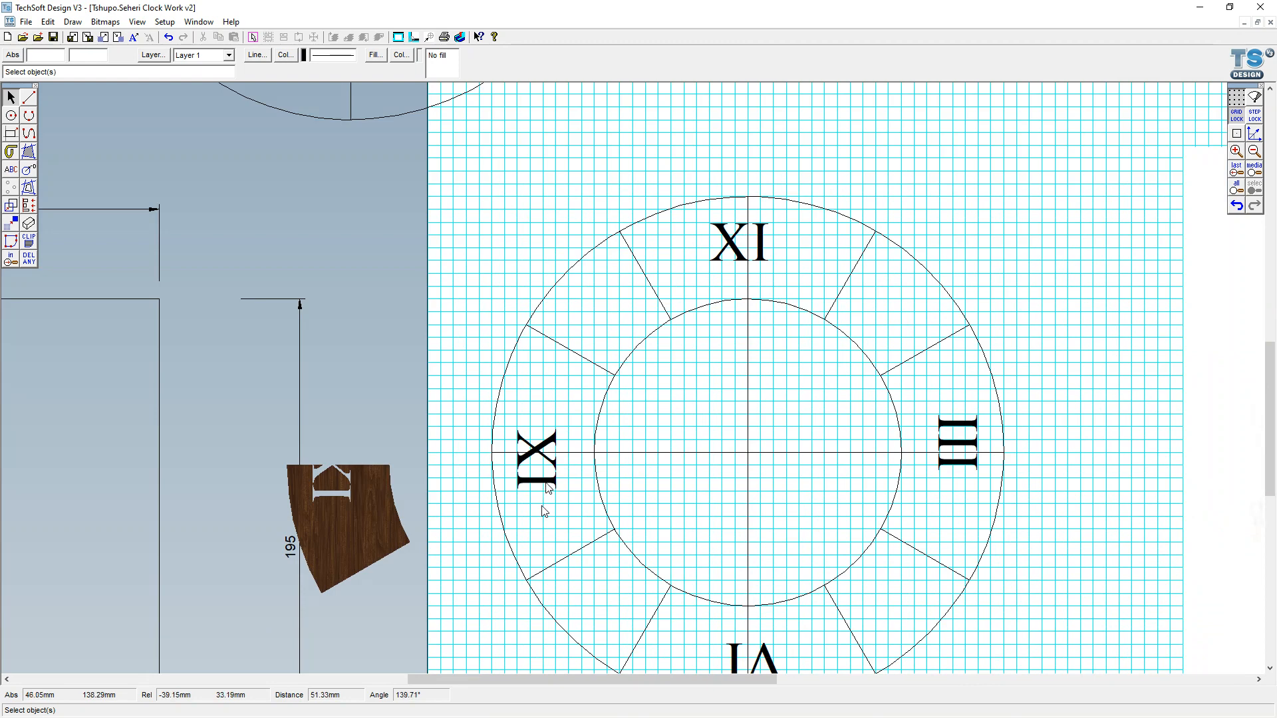
Ungroup the clock face so its numerals and lines can be selected separately
click(549, 492)
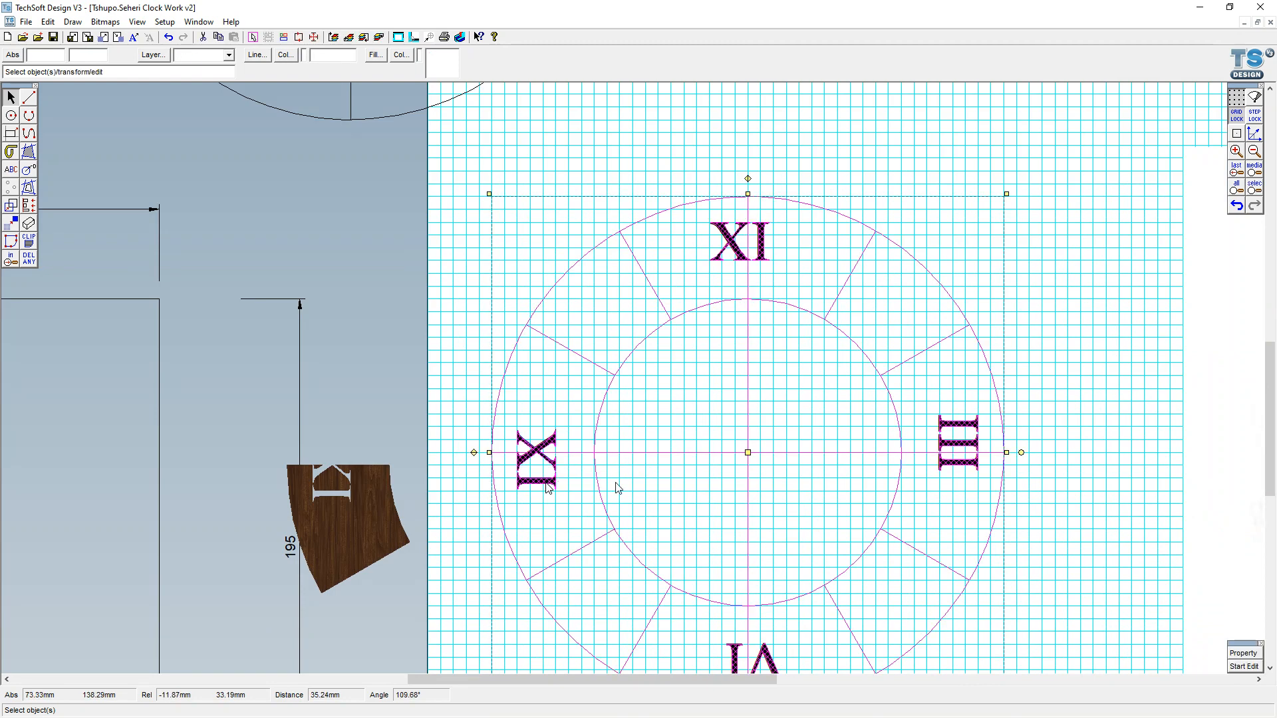
key(ctrl+u)
click(670, 393)
key(ctrl+u)
key(Return)
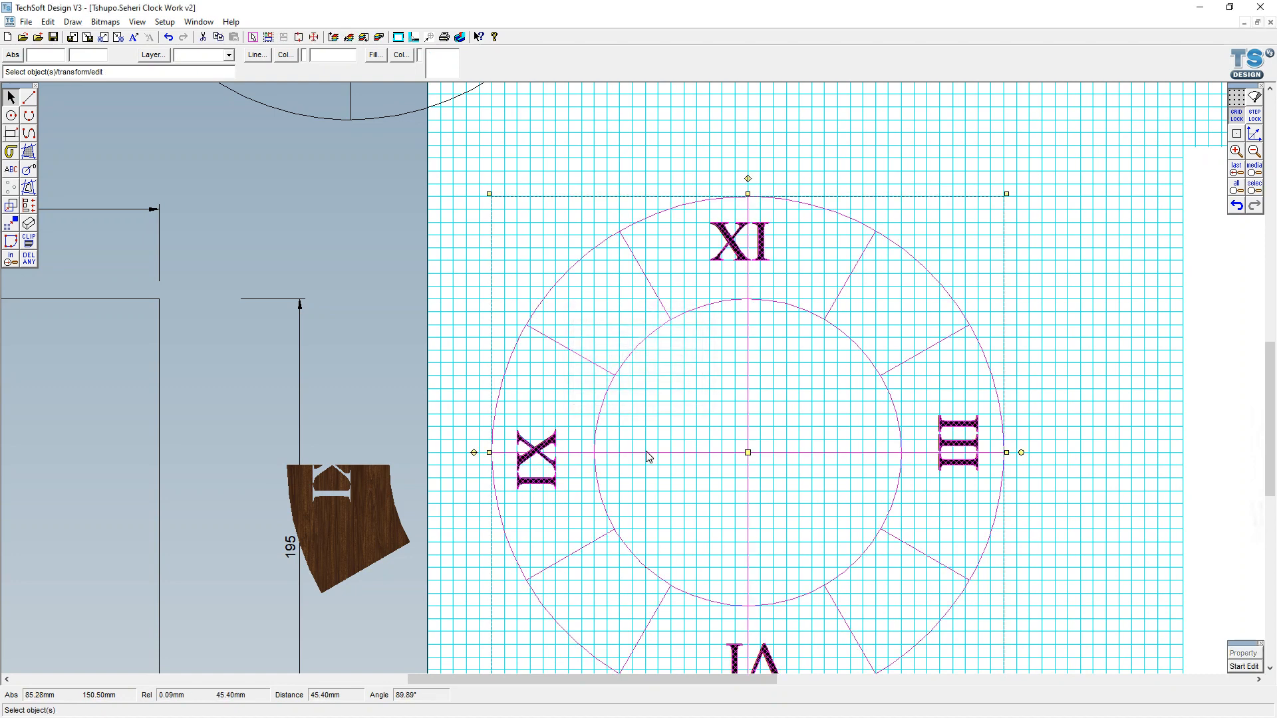
key(Escape)
Try moving the numerals IX and XI off the clock face, and undo both moves
click(552, 442)
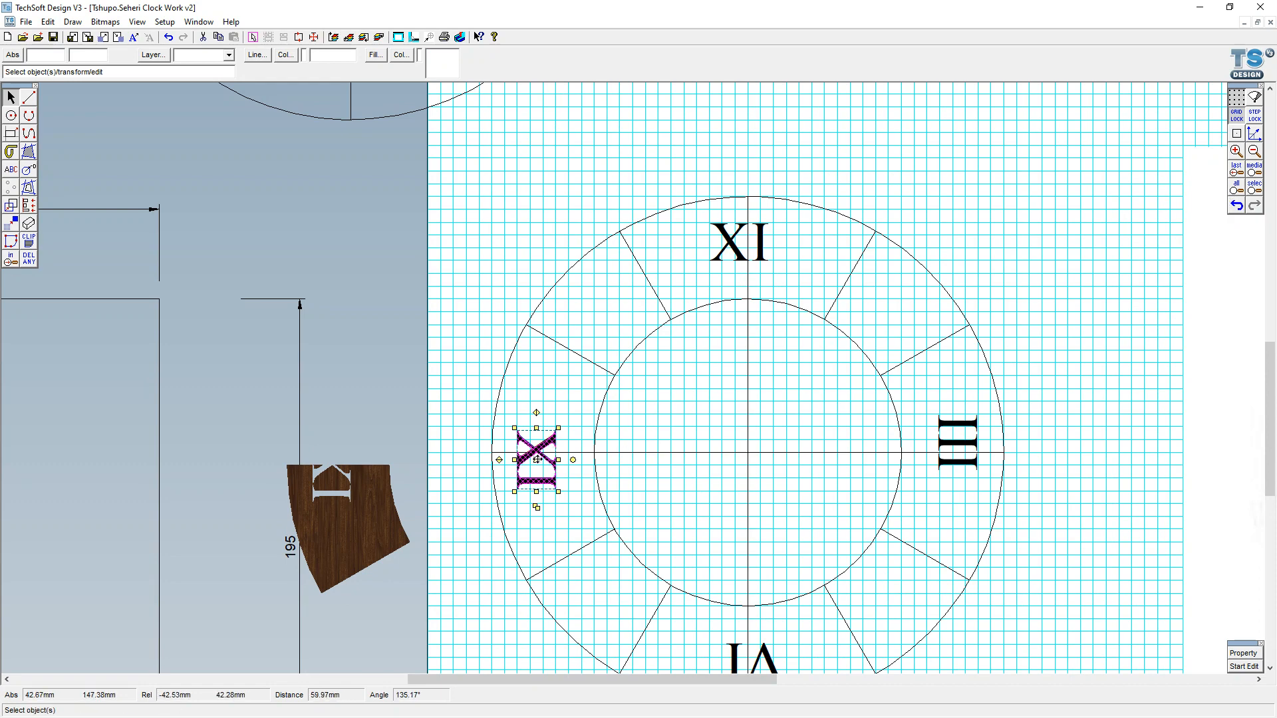
drag(536, 460, 397, 358)
click(420, 377)
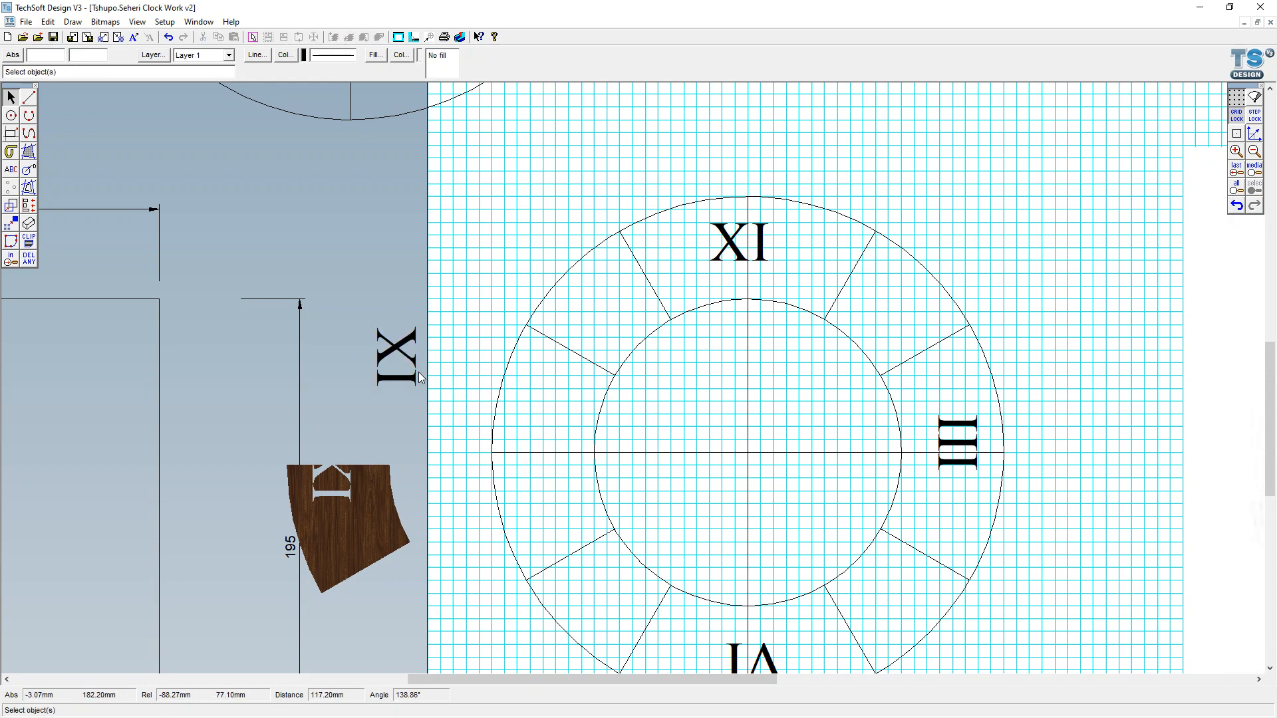
click(736, 248)
drag(740, 240, 634, 176)
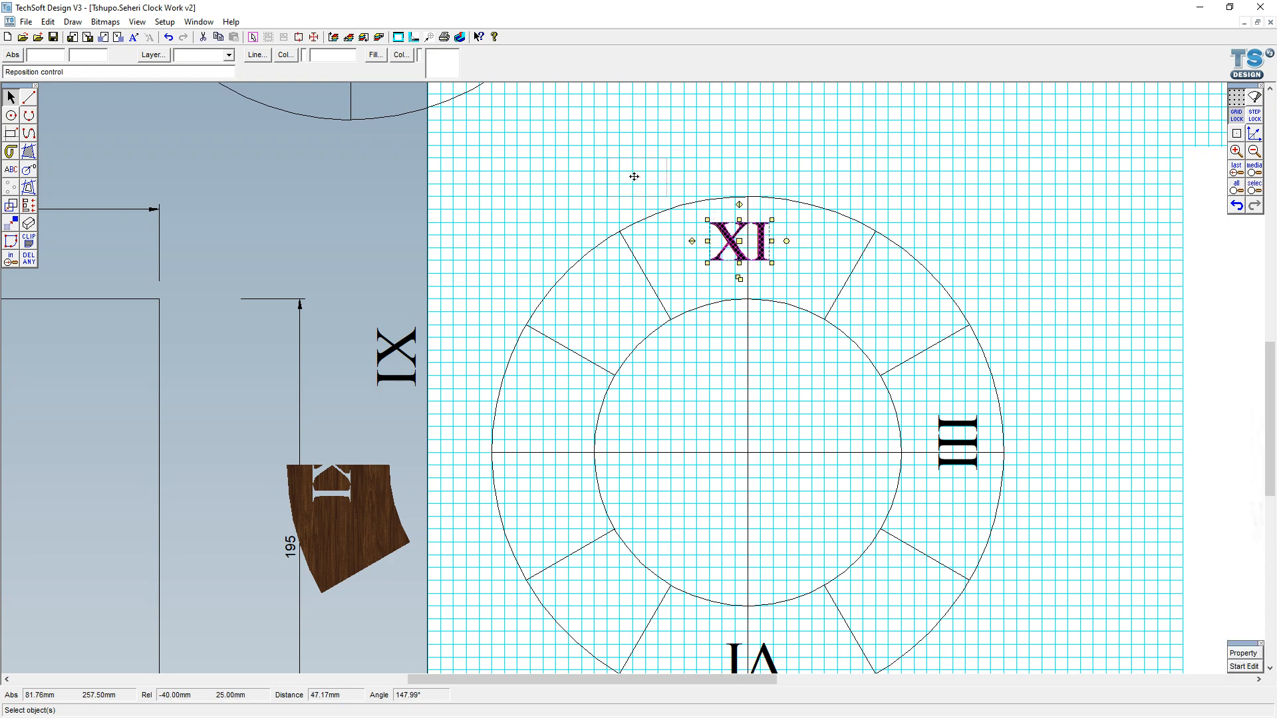
drag(1075, 145, 1110, 228)
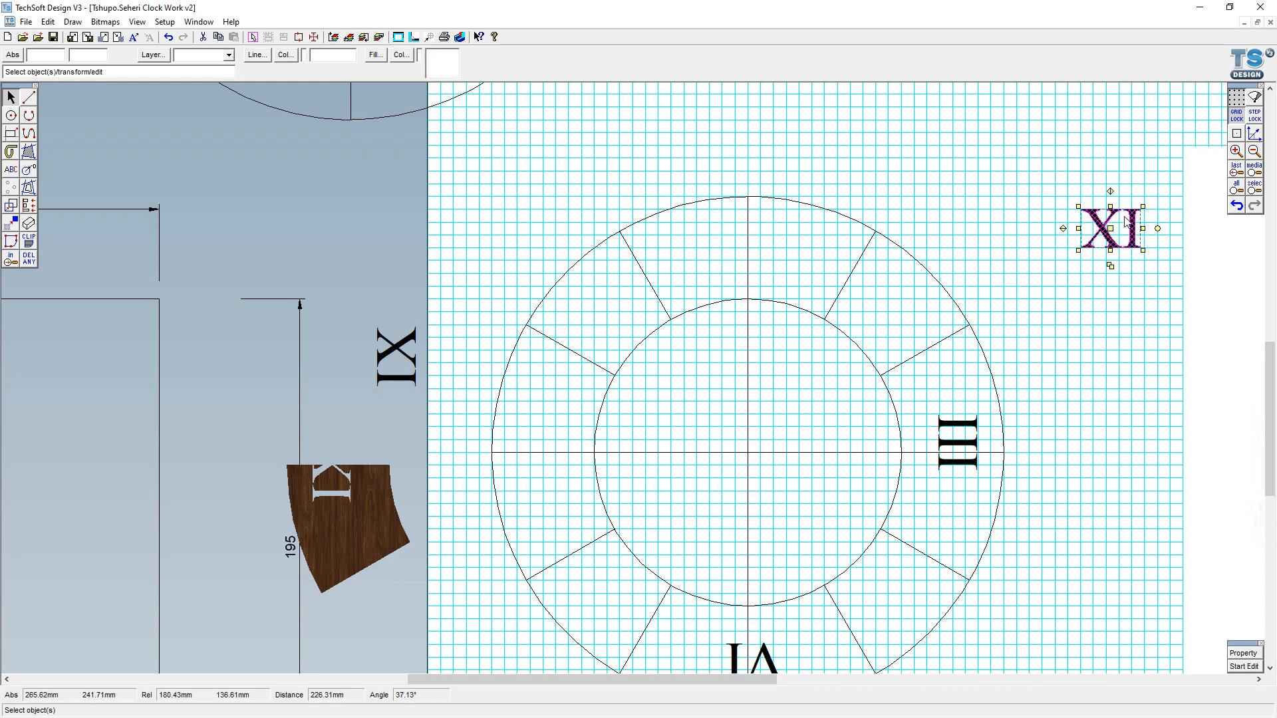
click(1240, 207)
click(1240, 207)
Select the whole clock face with its numerals and move it off the page, below the dimensioned square
scroll(723, 178, down, 2)
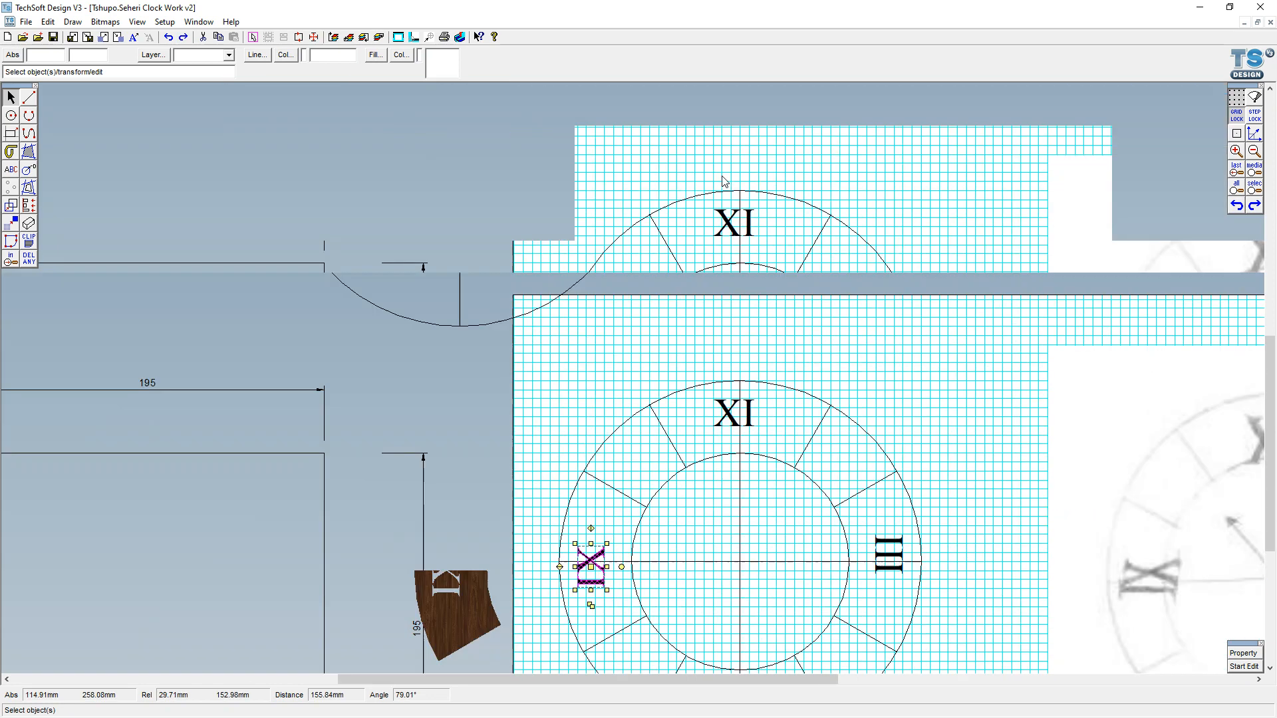
mouse_move(591, 153)
mouse_down()
mouse_move(837, 487)
mouse_move(882, 507)
mouse_up()
drag(740, 326, 434, 631)
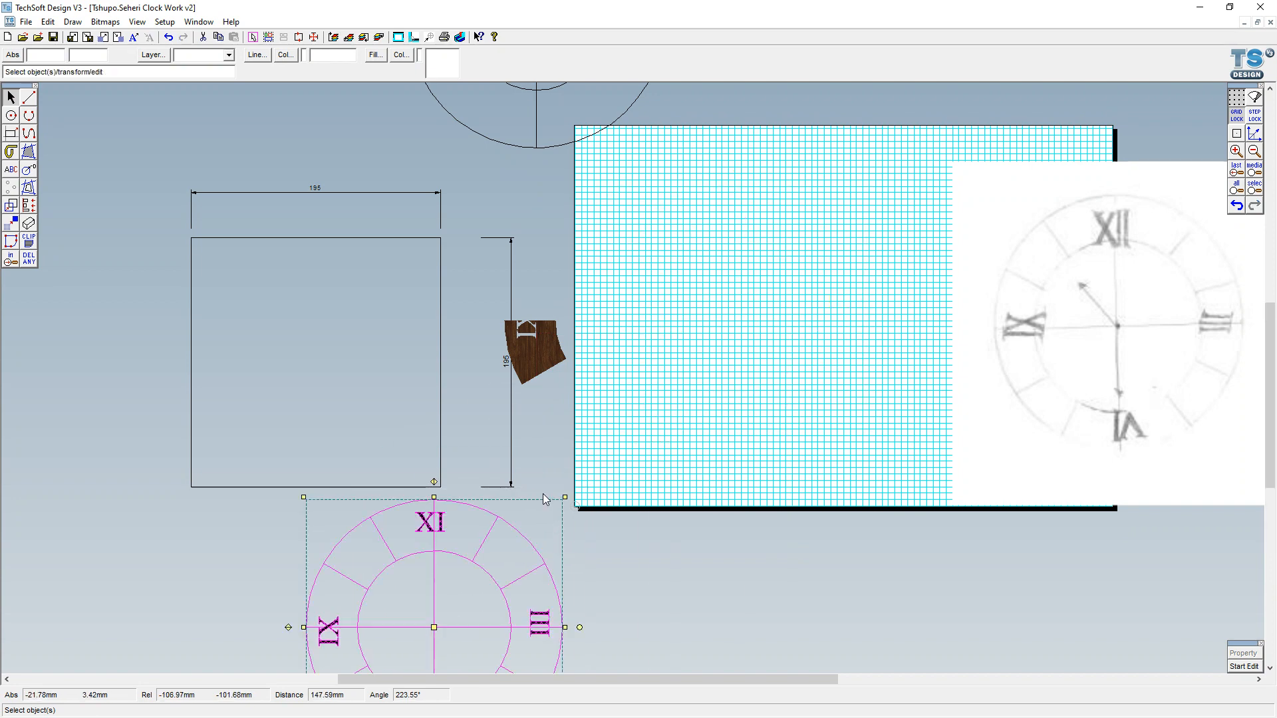
scroll(528, 475, down, 1)
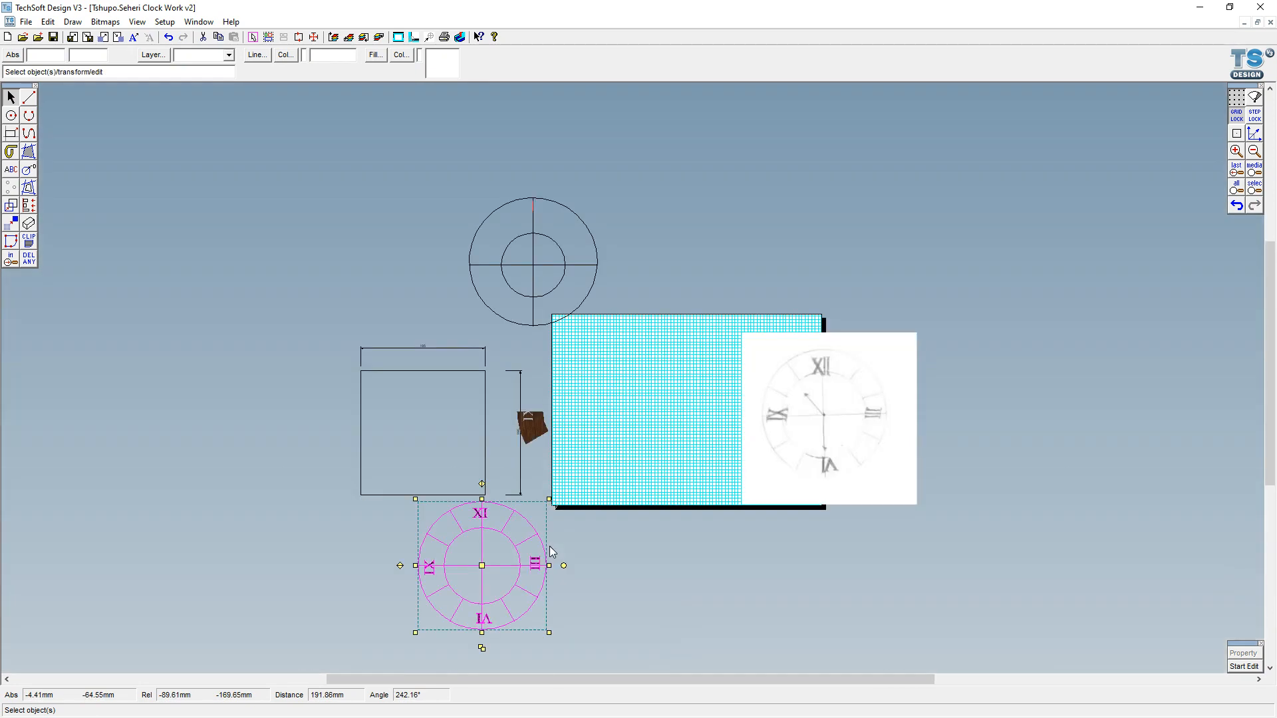
Delete the old drawing of two concentric circles with crossing centre lines above the page
scroll(524, 254, up, 2)
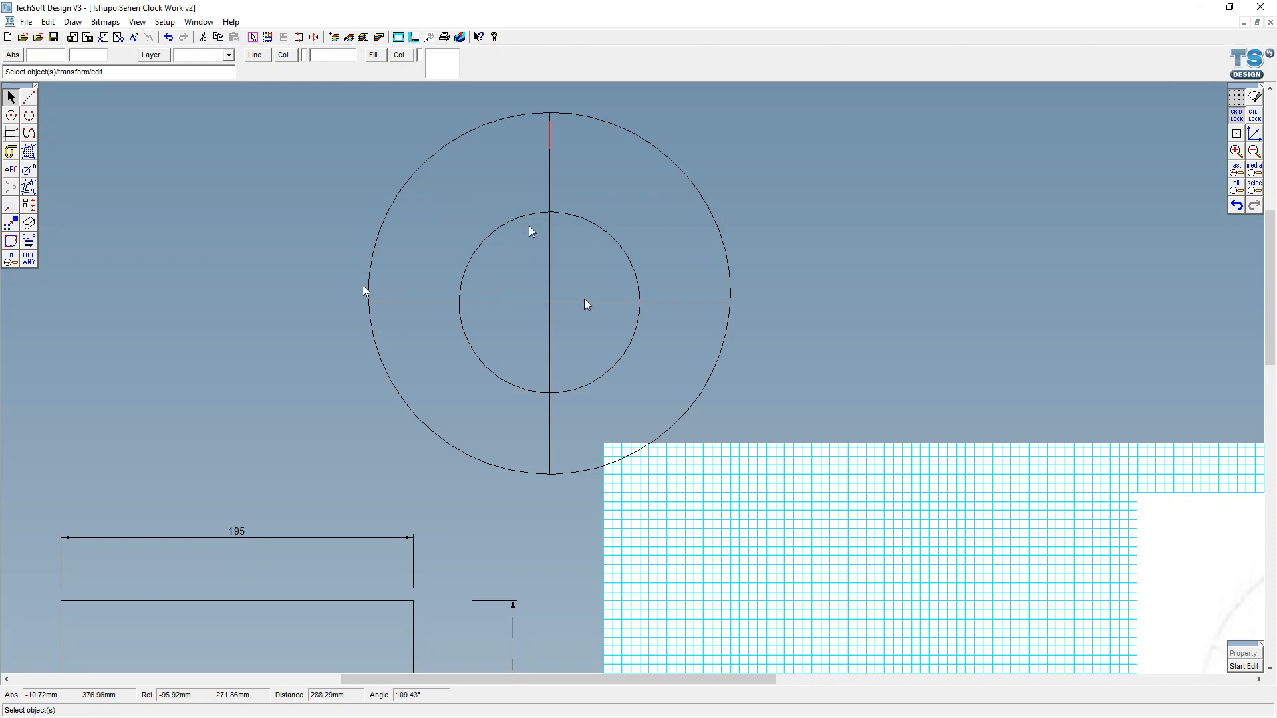
click(550, 305)
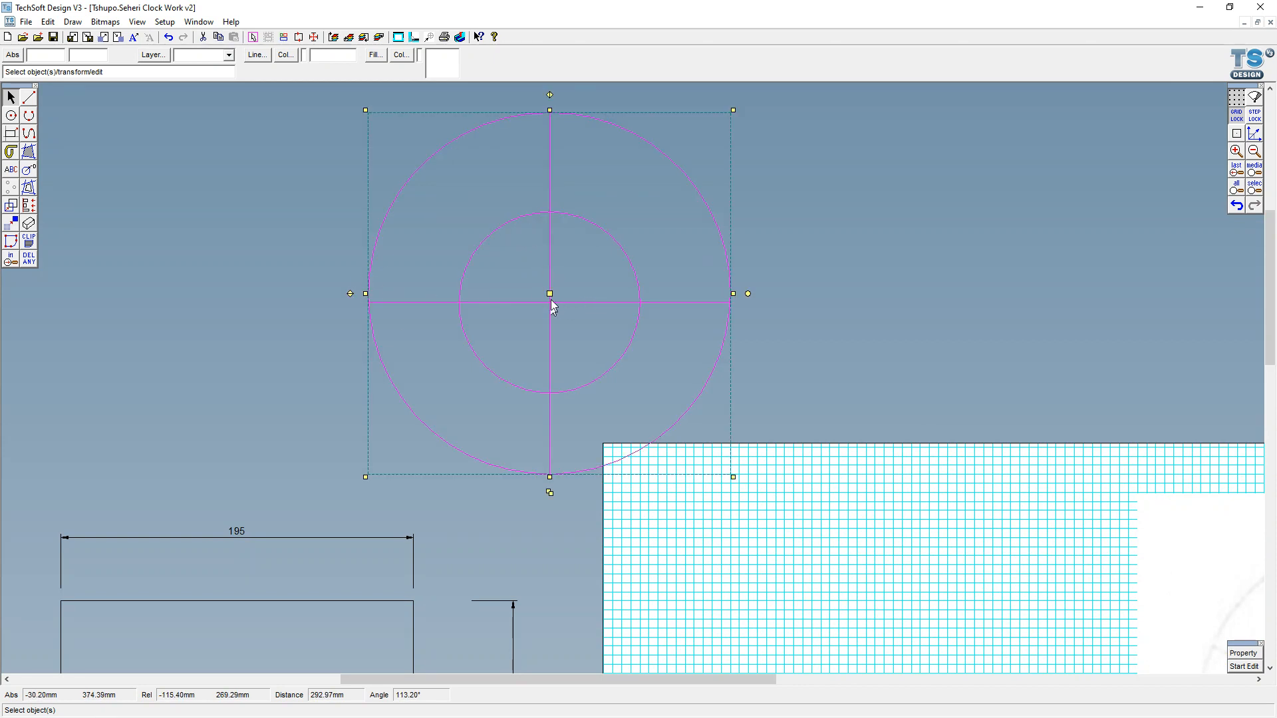
click(875, 316)
click(732, 328)
key(Delete)
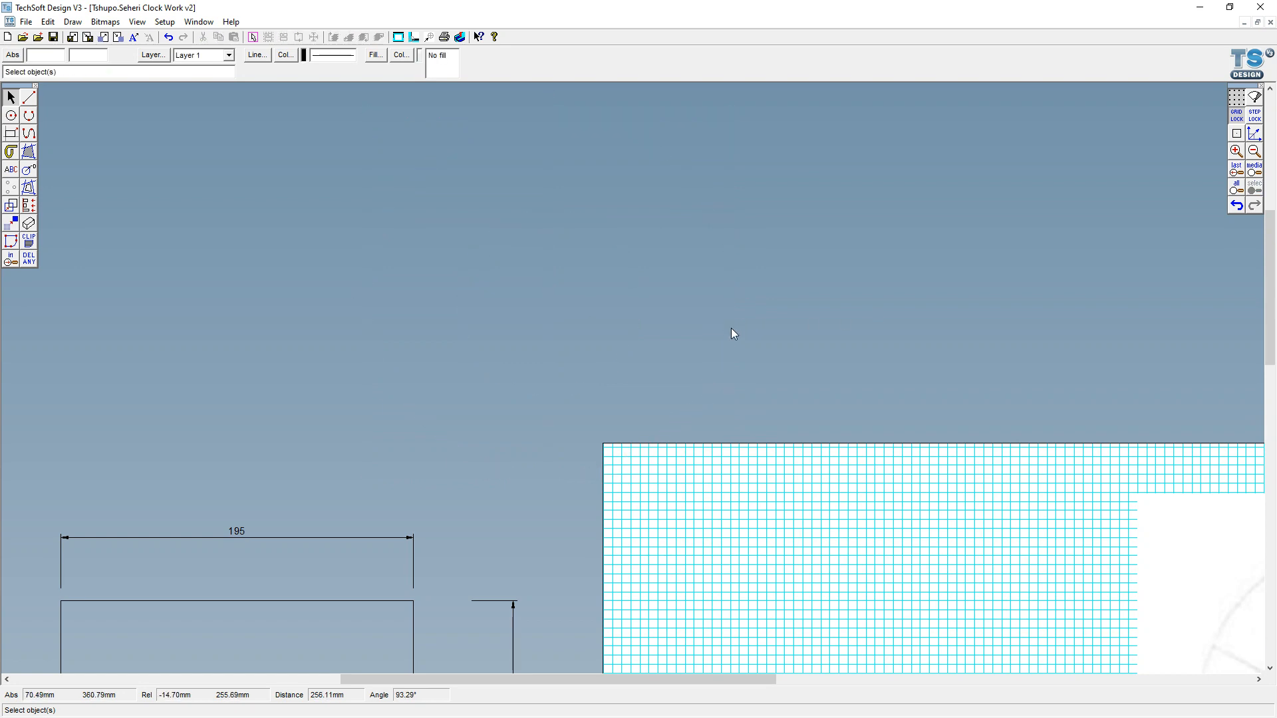
Select the complete clock face and move it into the empty area just above the page
scroll(725, 330, down, 5)
click(621, 472)
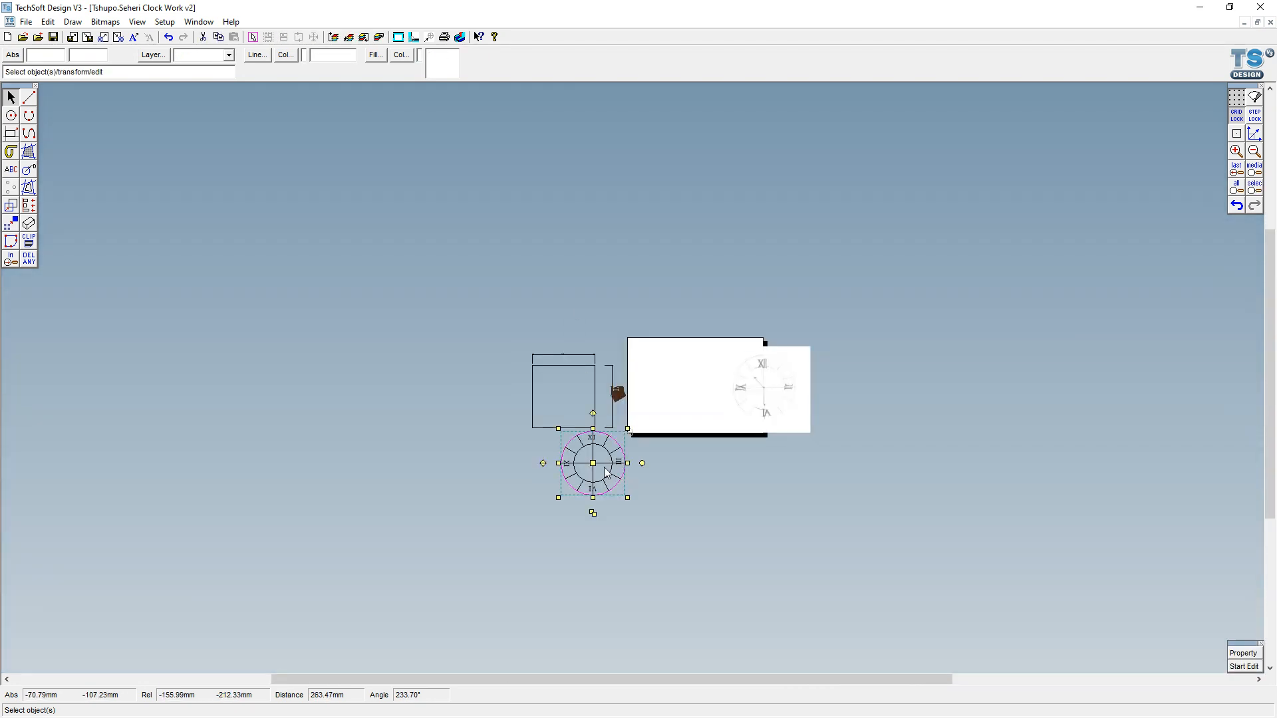
drag(660, 521, 530, 424)
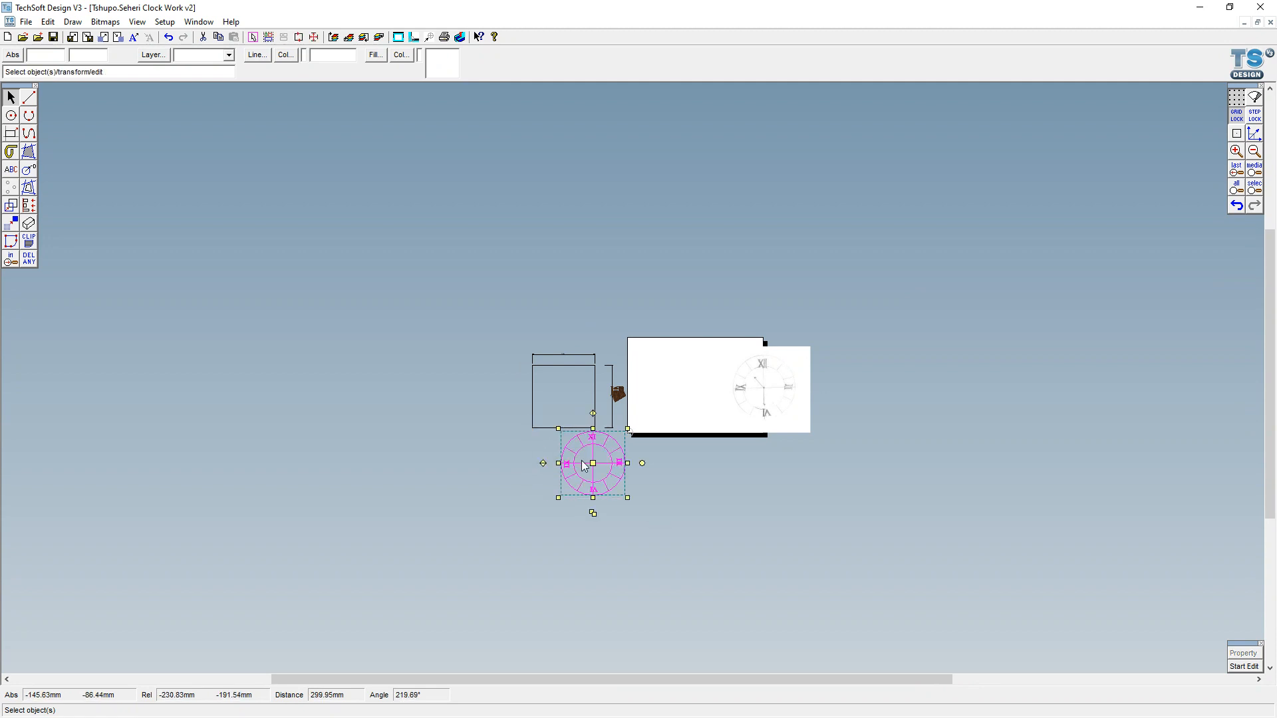
drag(592, 464, 662, 300)
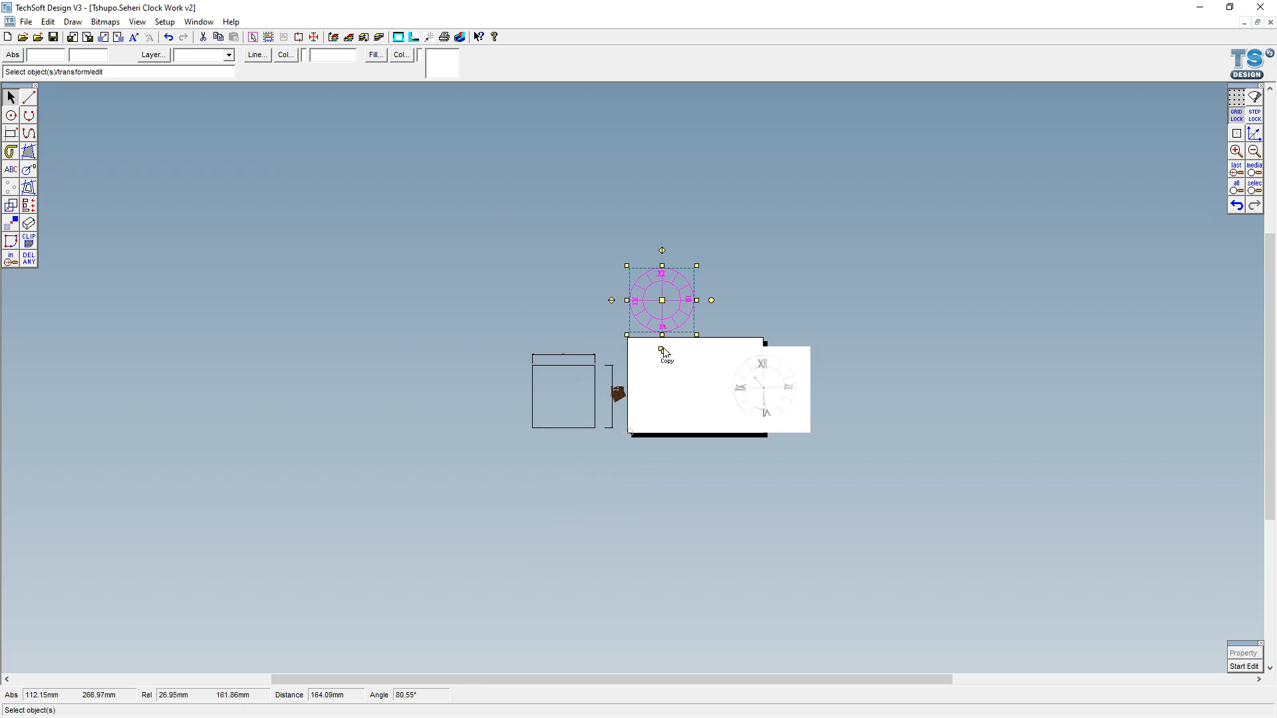
Copy the clock face and place the duplicate on the gridded page directly below the original
scroll(698, 352, up, 1)
click(652, 286)
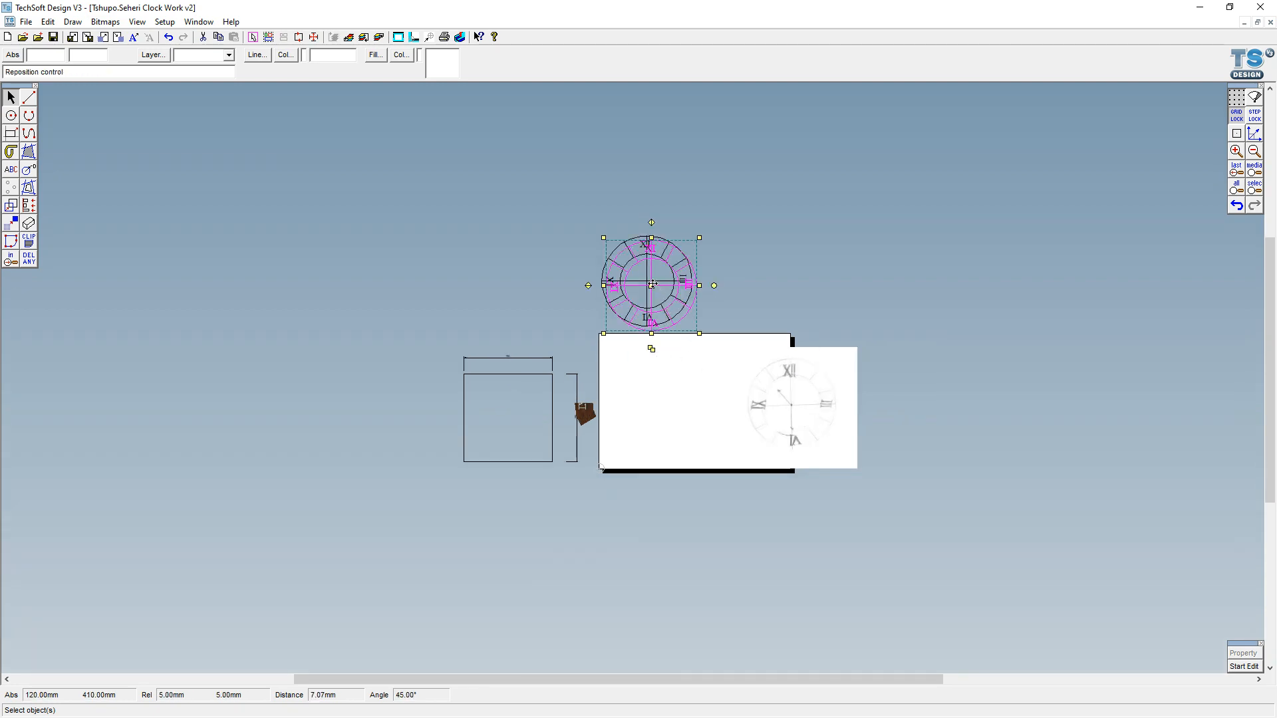
scroll(659, 335, up, 5)
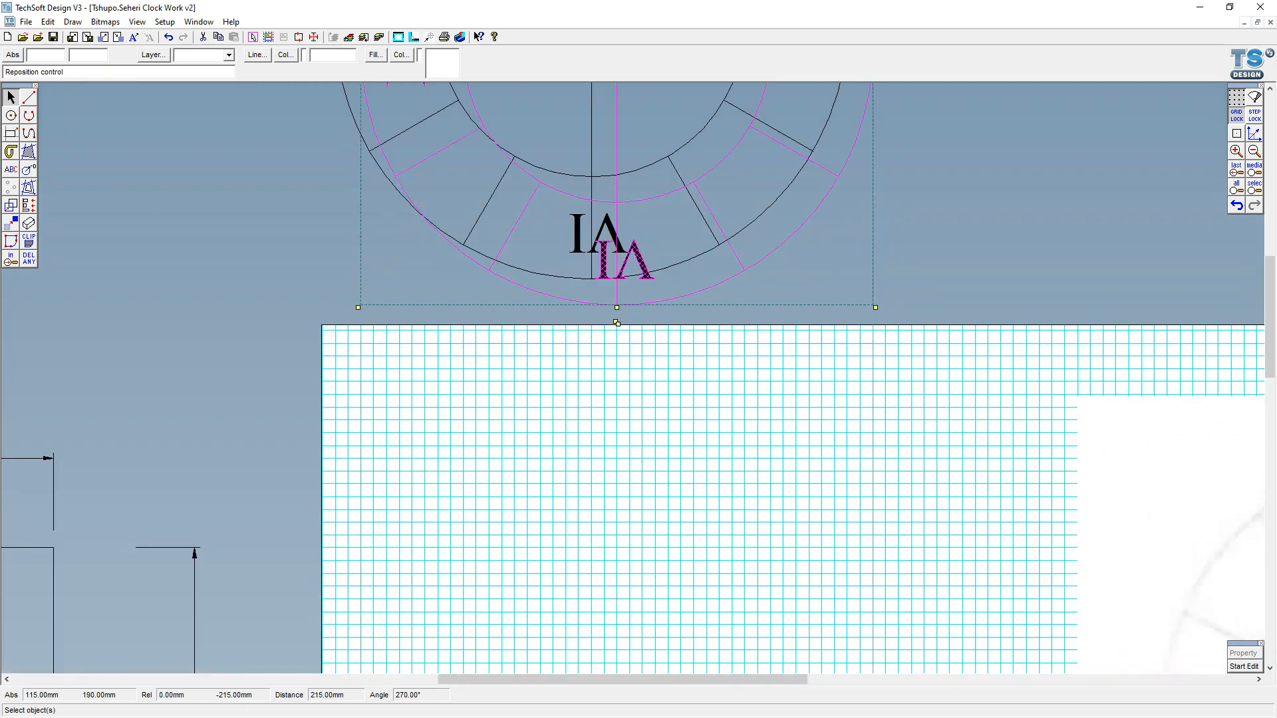
click(617, 599)
scroll(616, 440, down, 3)
Delete the numerals XI, IX, III and VI from the clock face copy on the page
click(619, 413)
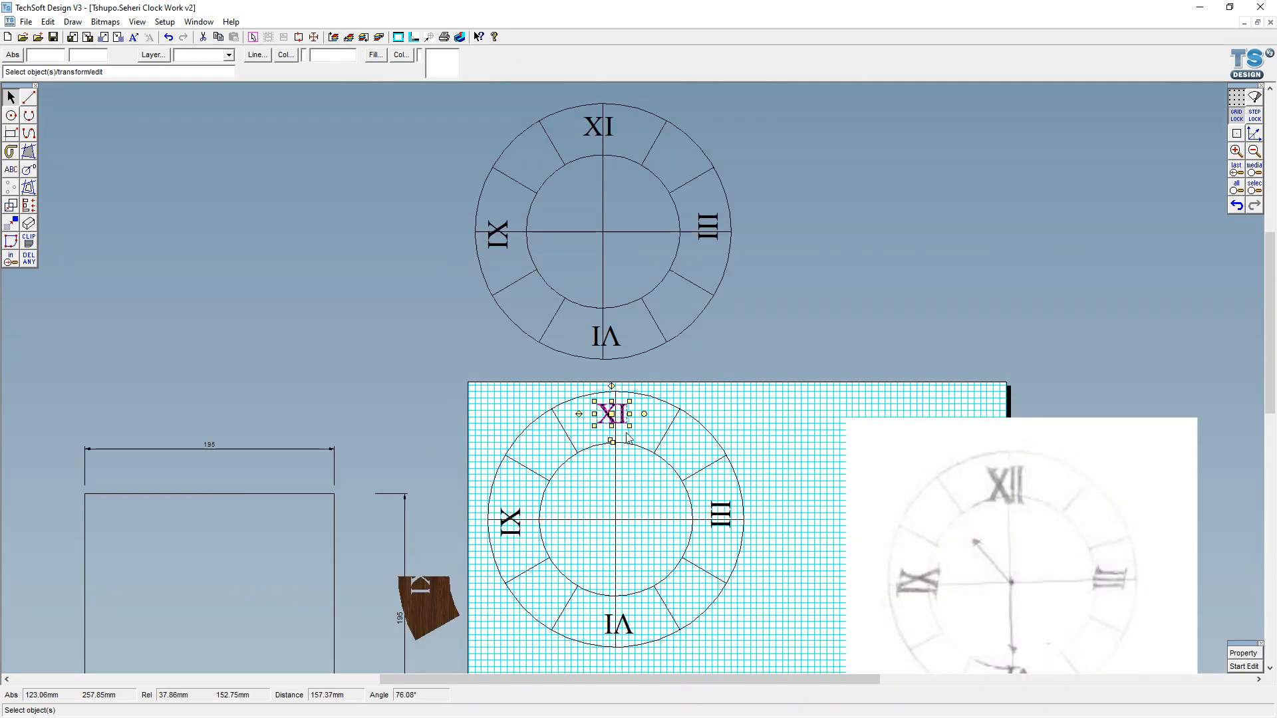
key(Delete)
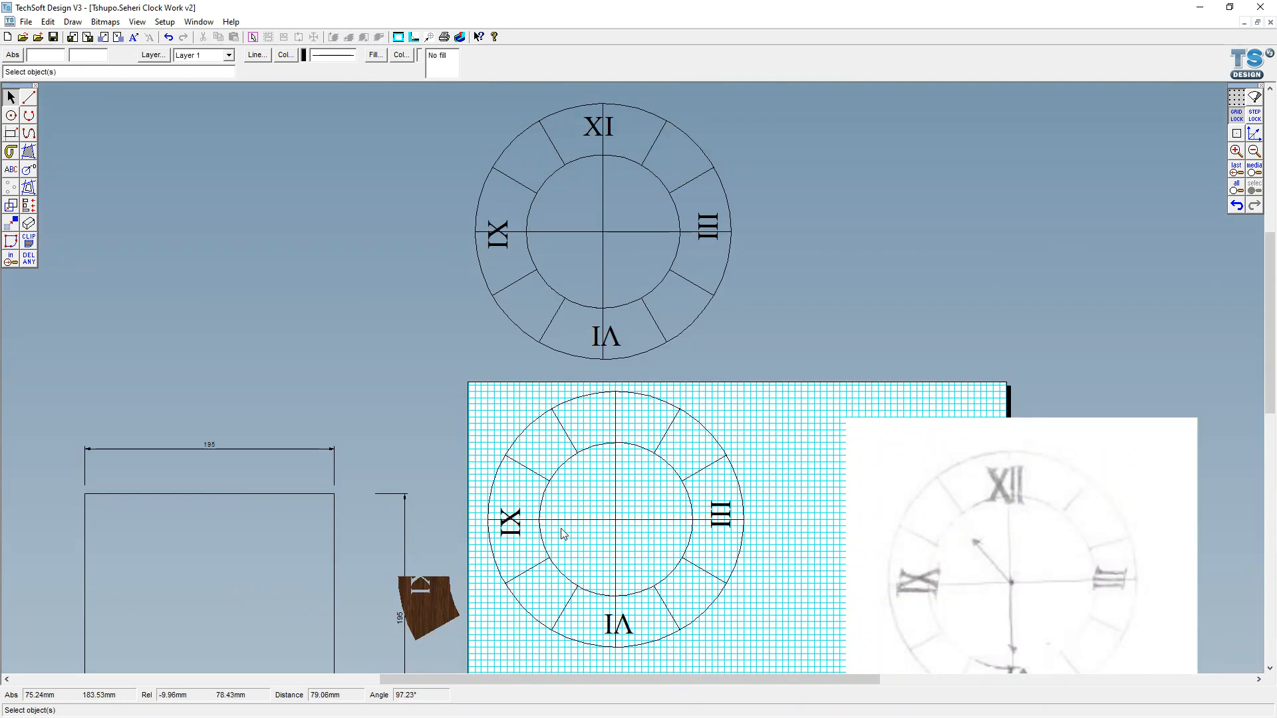
click(517, 535)
key(Delete)
click(726, 513)
key(Delete)
click(619, 626)
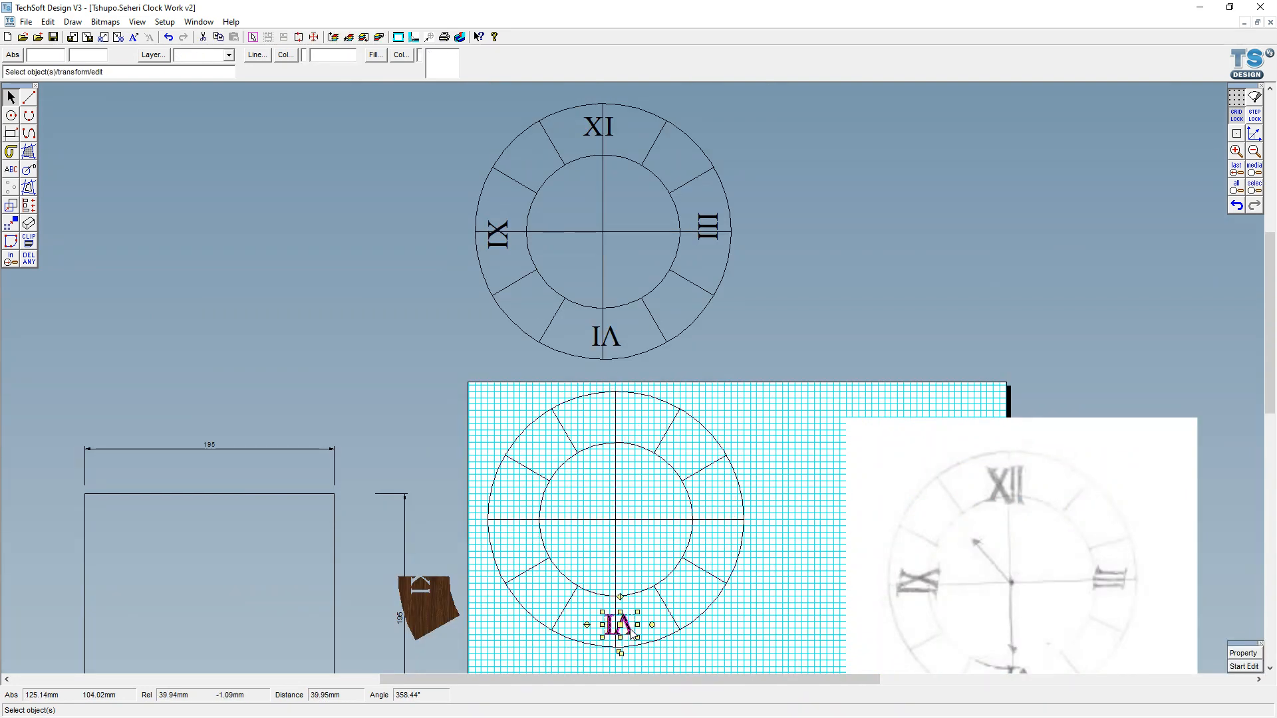
key(Delete)
click(613, 338)
click(855, 362)
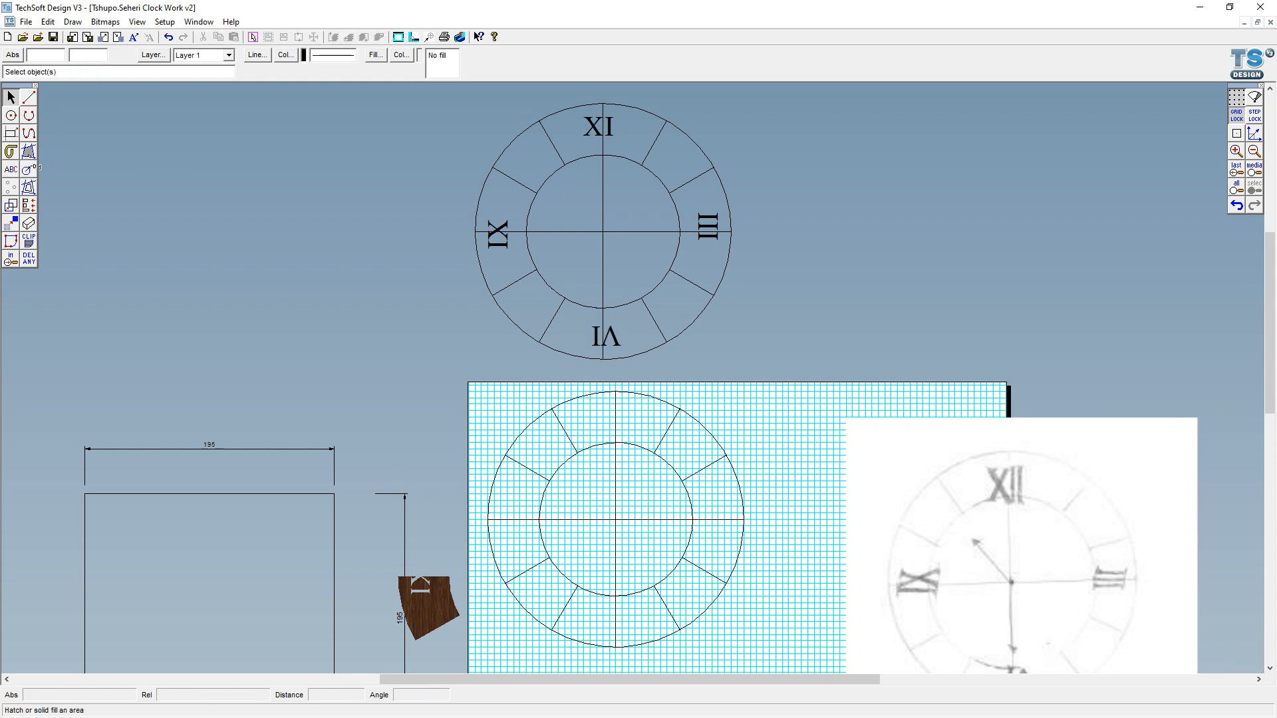
Fill the 12–1, 2–3 and 4–5 o'clock ring segments of the copy with the wood texture, without islands
double_click(28, 151)
click(590, 406)
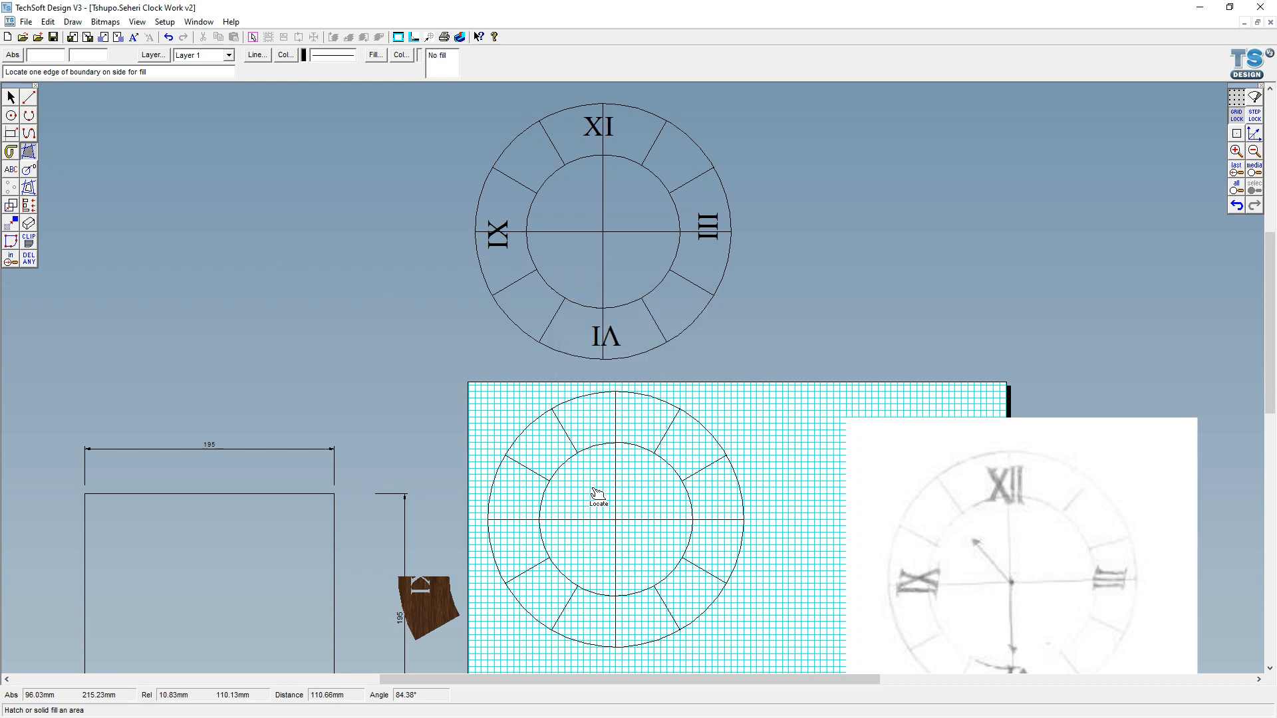
click(630, 439)
click(647, 393)
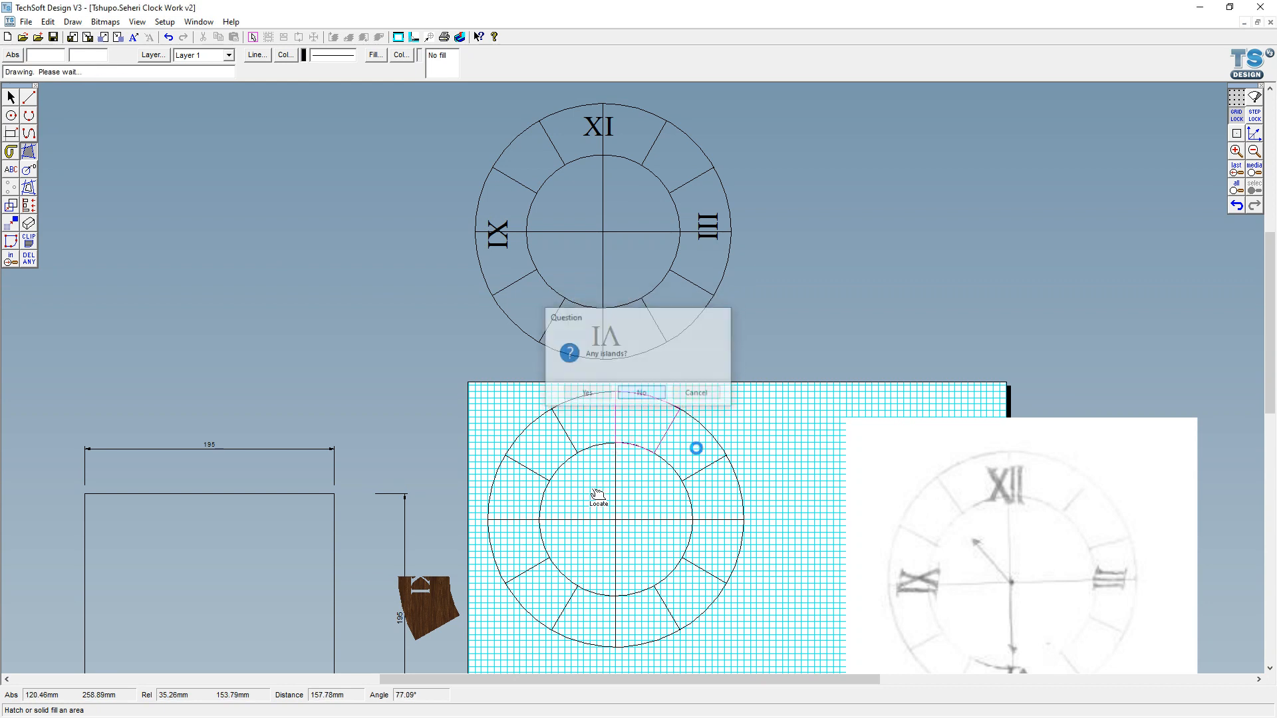
click(696, 496)
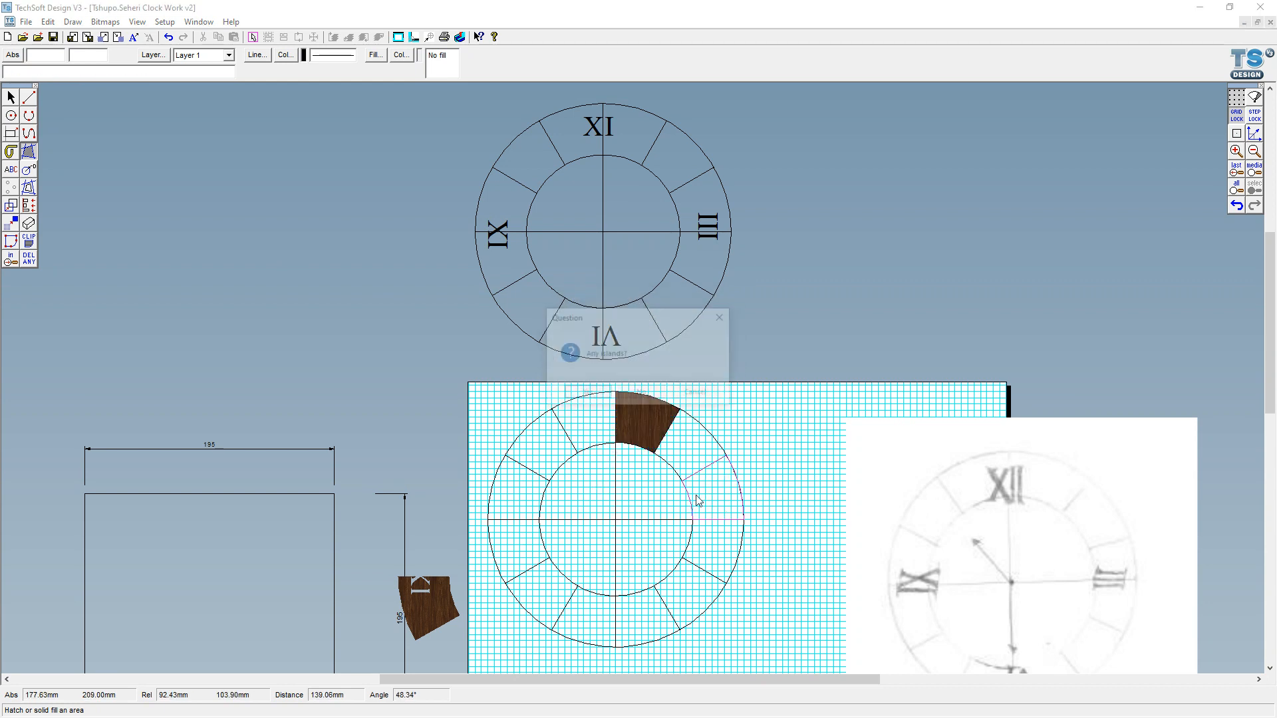
click(647, 392)
click(690, 584)
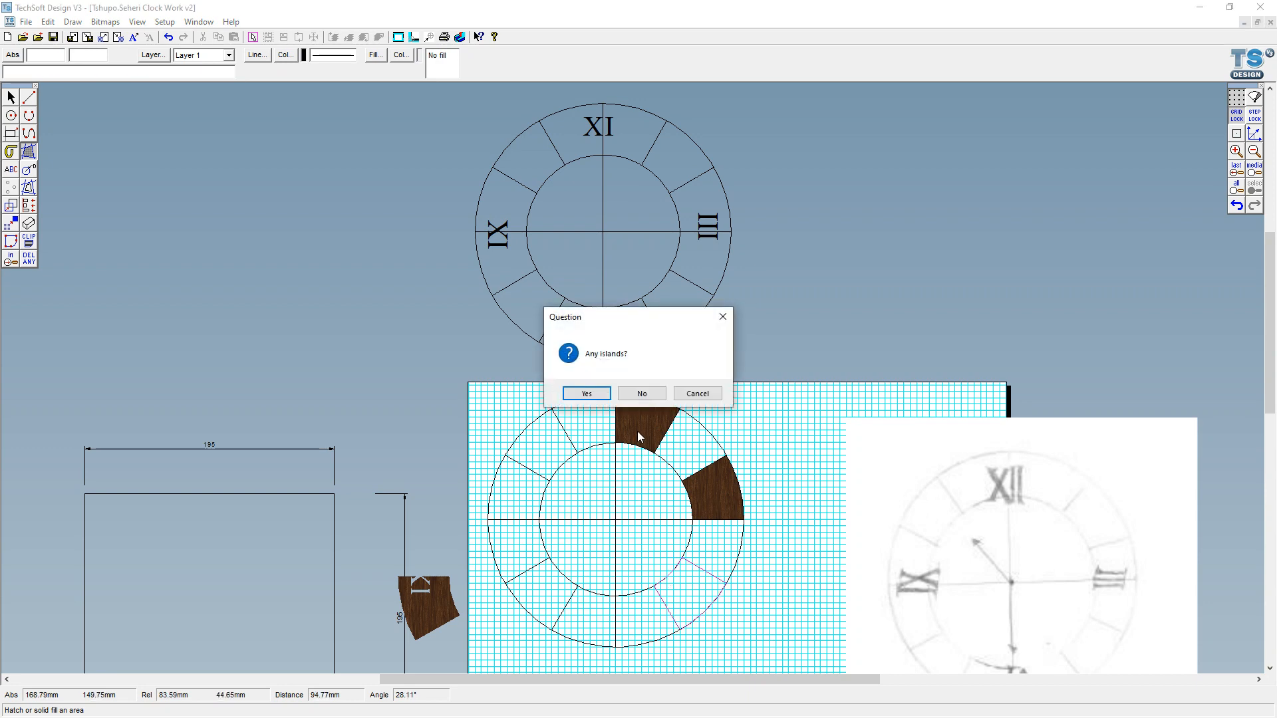
click(646, 392)
Try to fill the 6–7 o'clock ring segment, and examine its inner boundary near the vertical centre line for gaps or stray lines
click(589, 594)
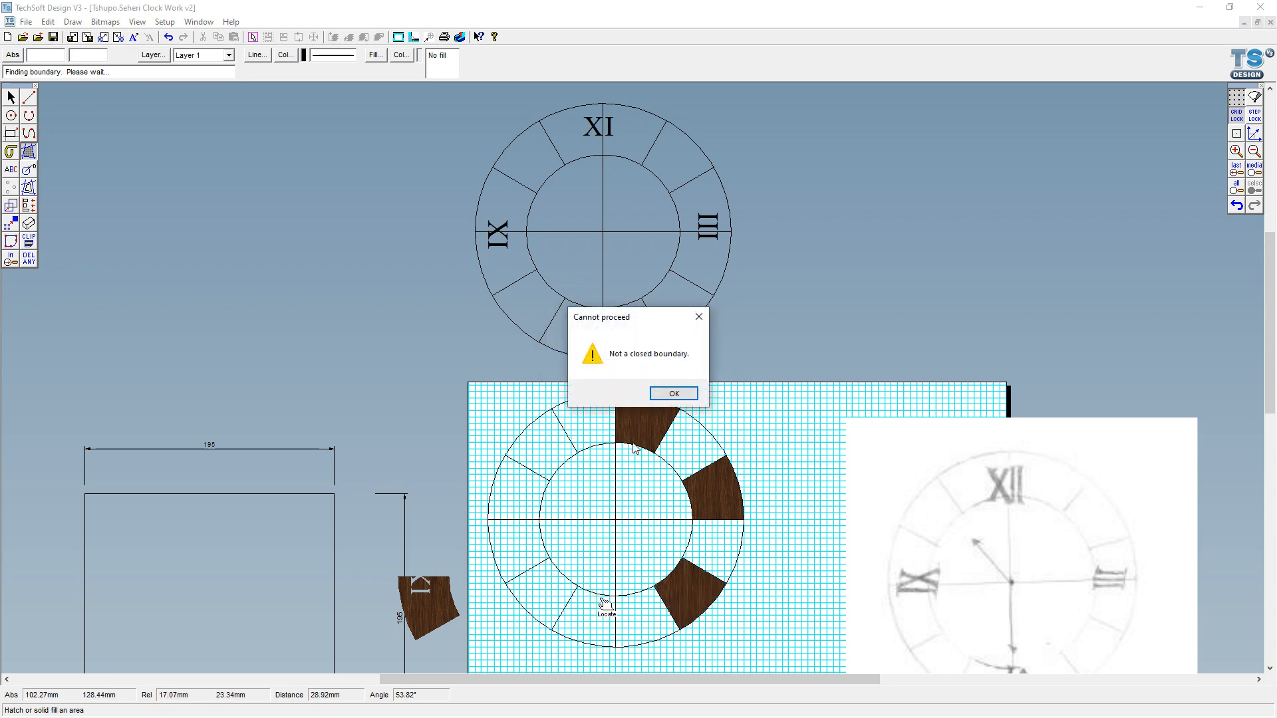
click(682, 400)
scroll(606, 649, up, 3)
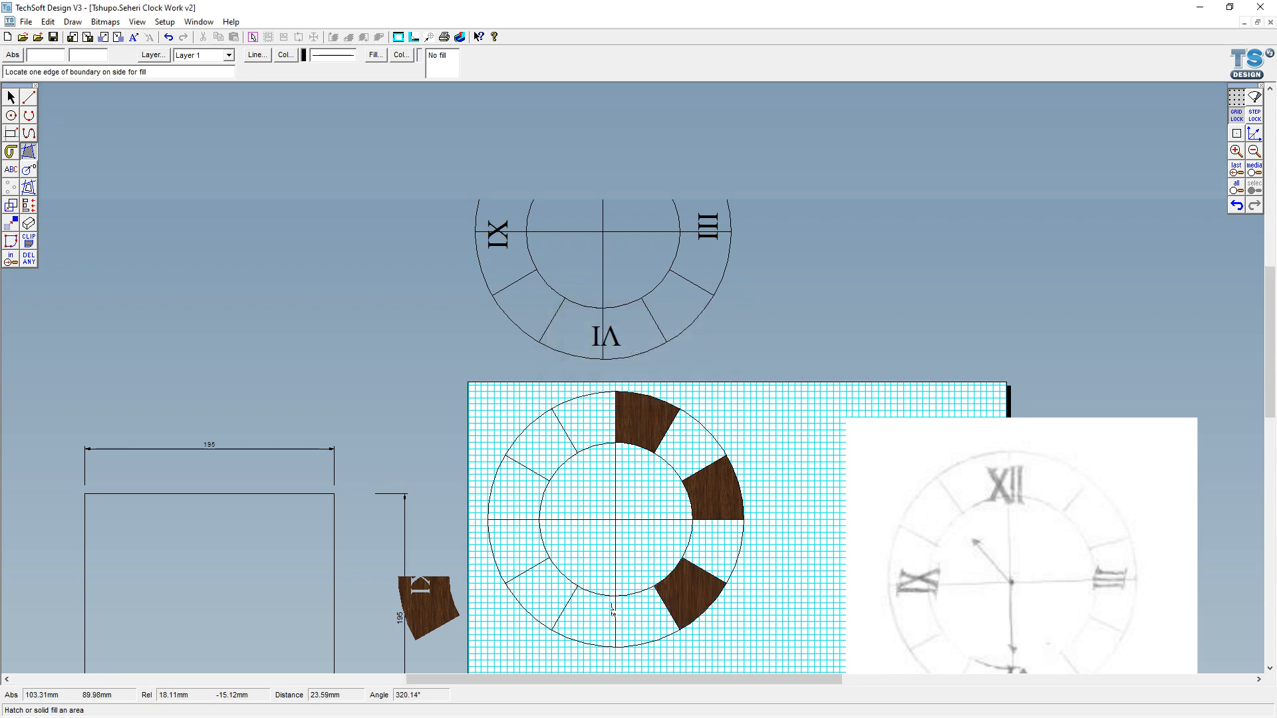
scroll(532, 492, up, 5)
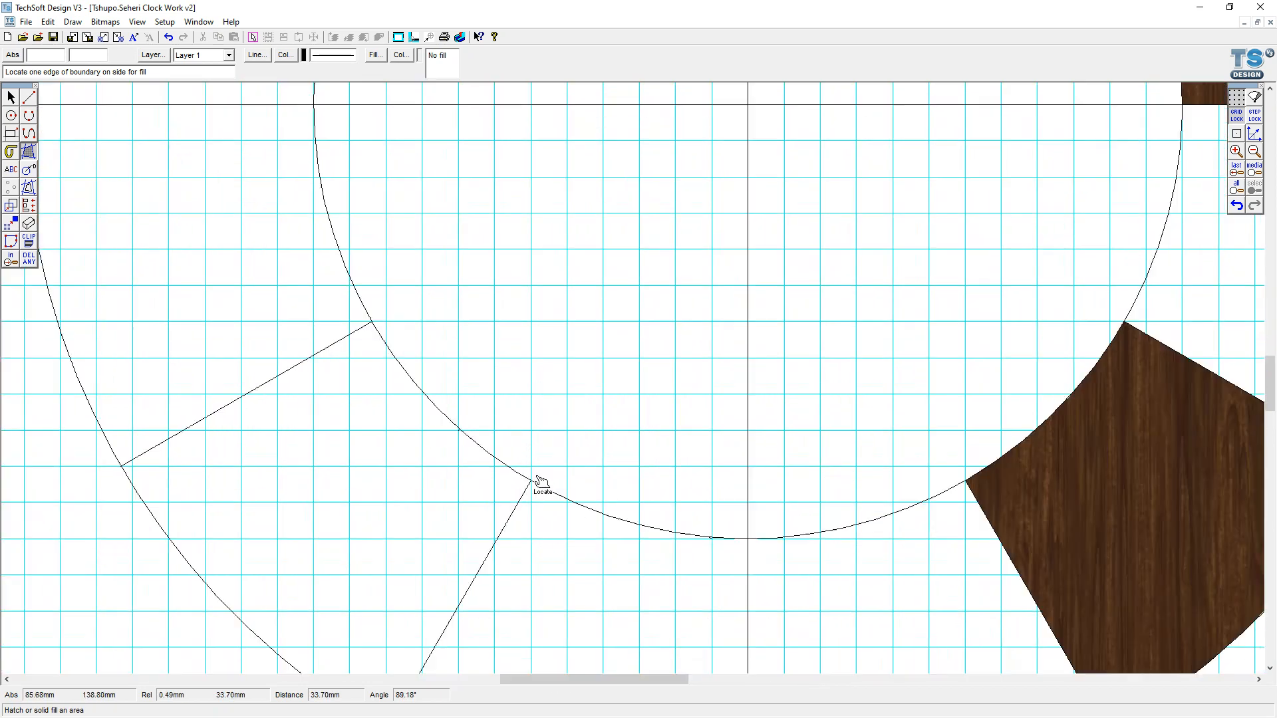
scroll(795, 532, up, 5)
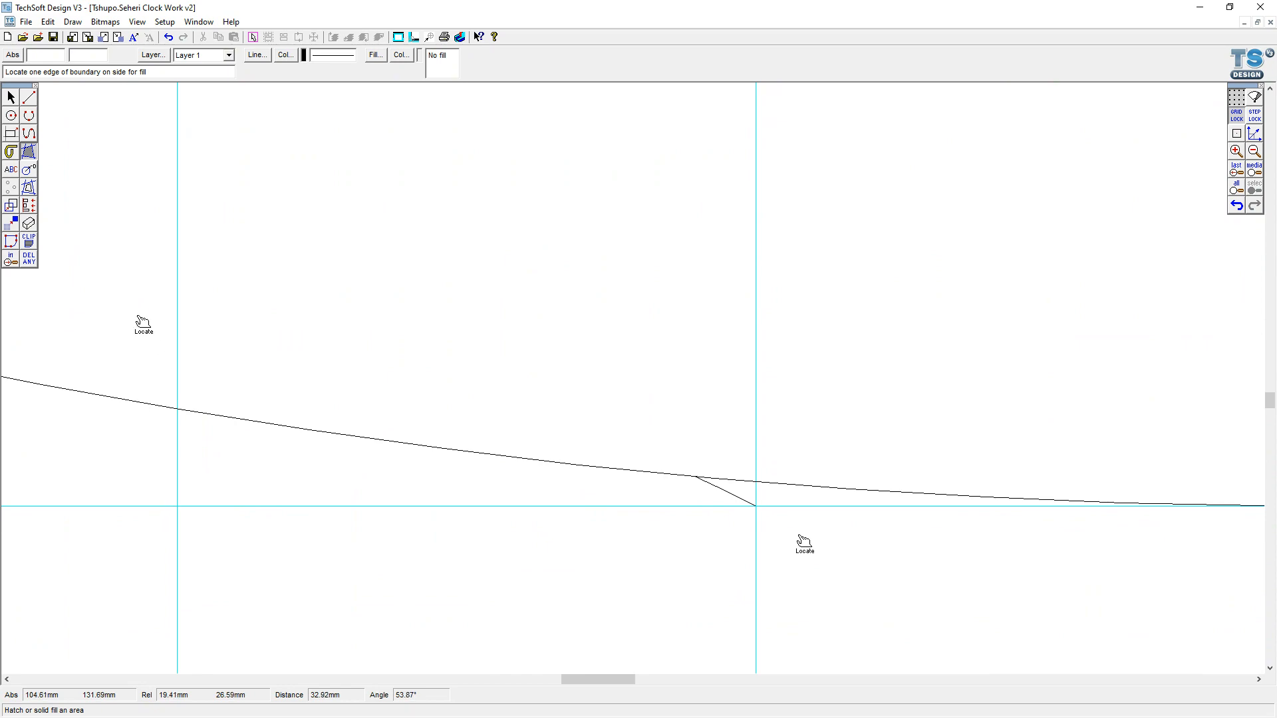
scroll(885, 547, down, 5)
scroll(864, 565, up, 5)
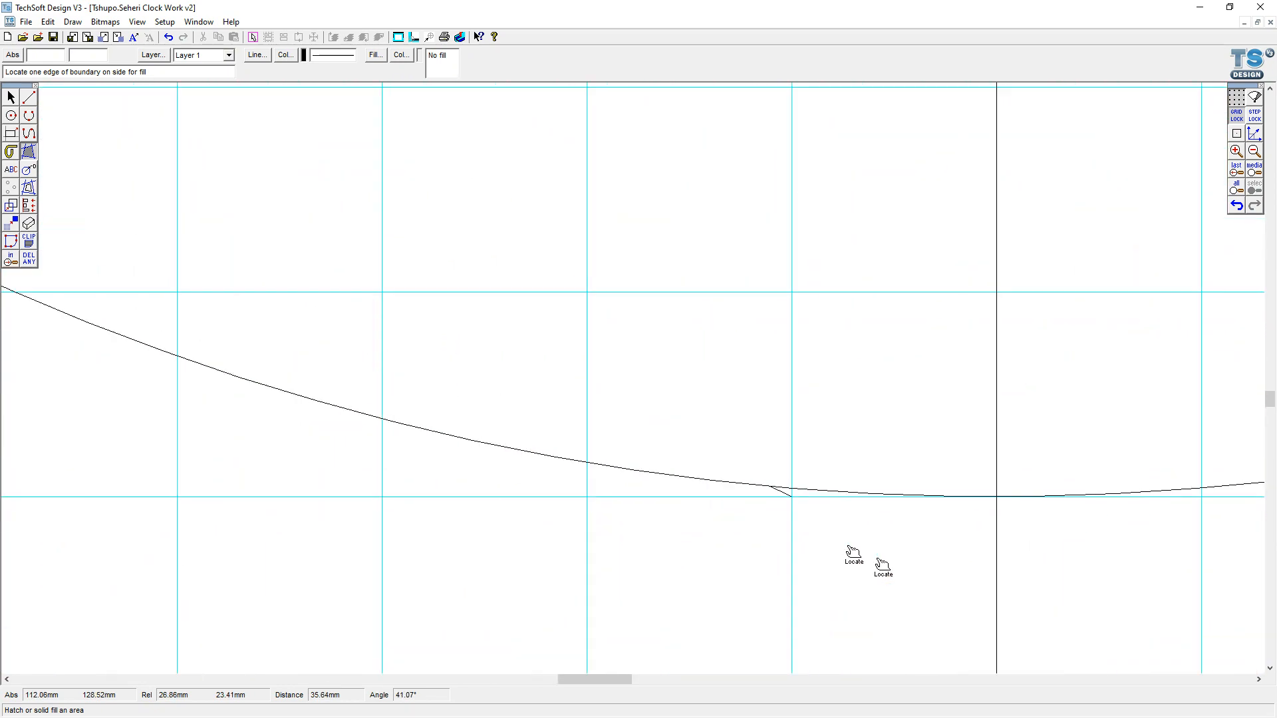
click(10, 97)
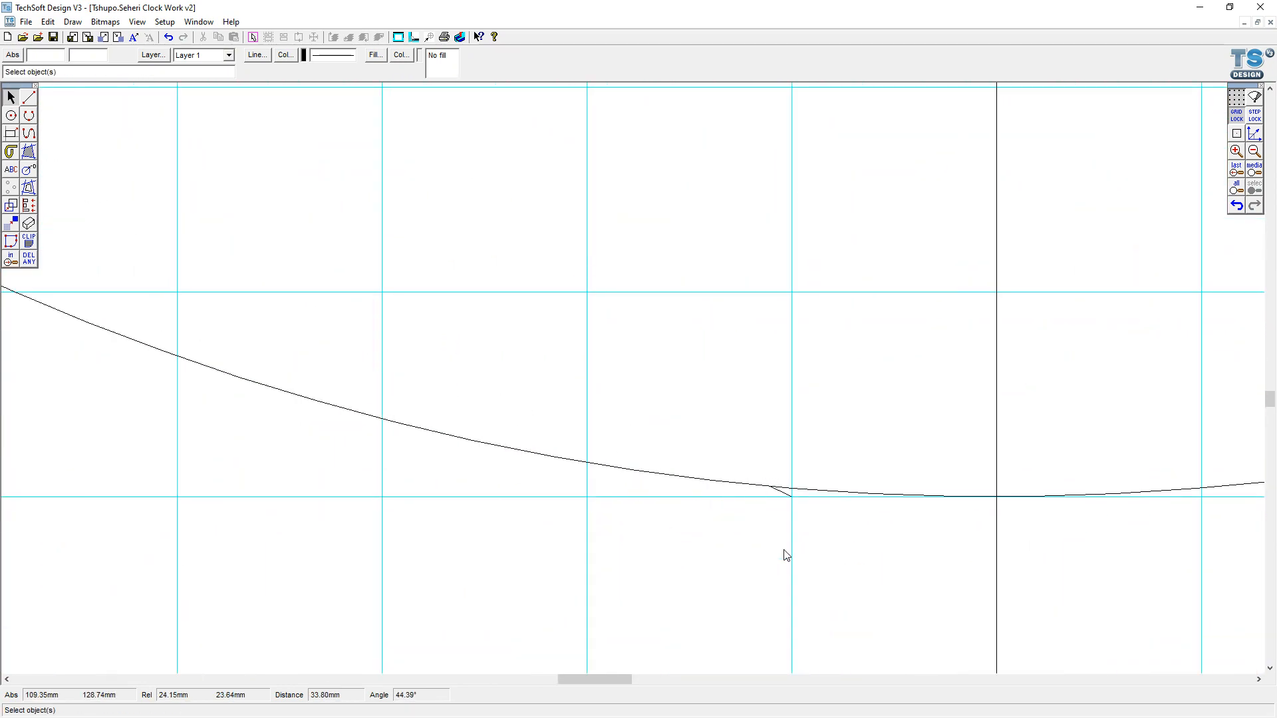
click(790, 497)
key(Escape)
scroll(789, 507, down, 5)
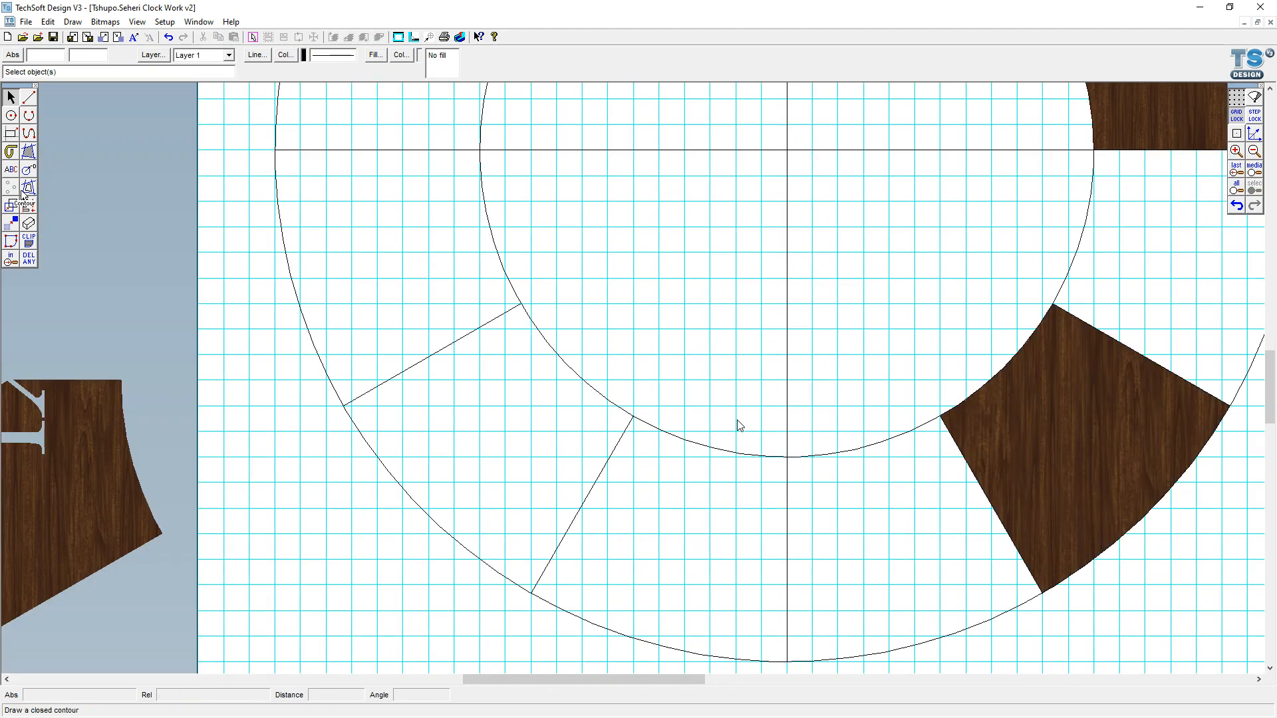
Fill the 6–7, 8–9 and 10–11 o'clock ring segments with the dark wood texture, without islands
click(27, 152)
click(592, 401)
click(650, 447)
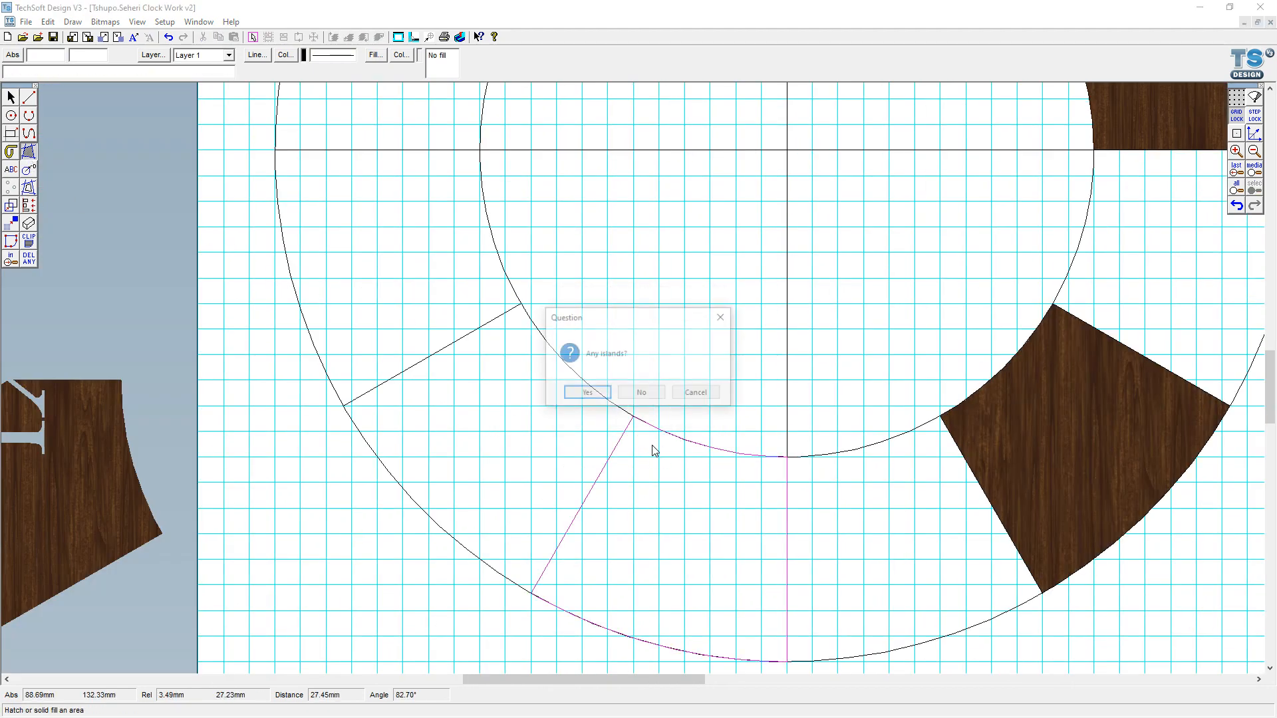
click(643, 392)
click(451, 162)
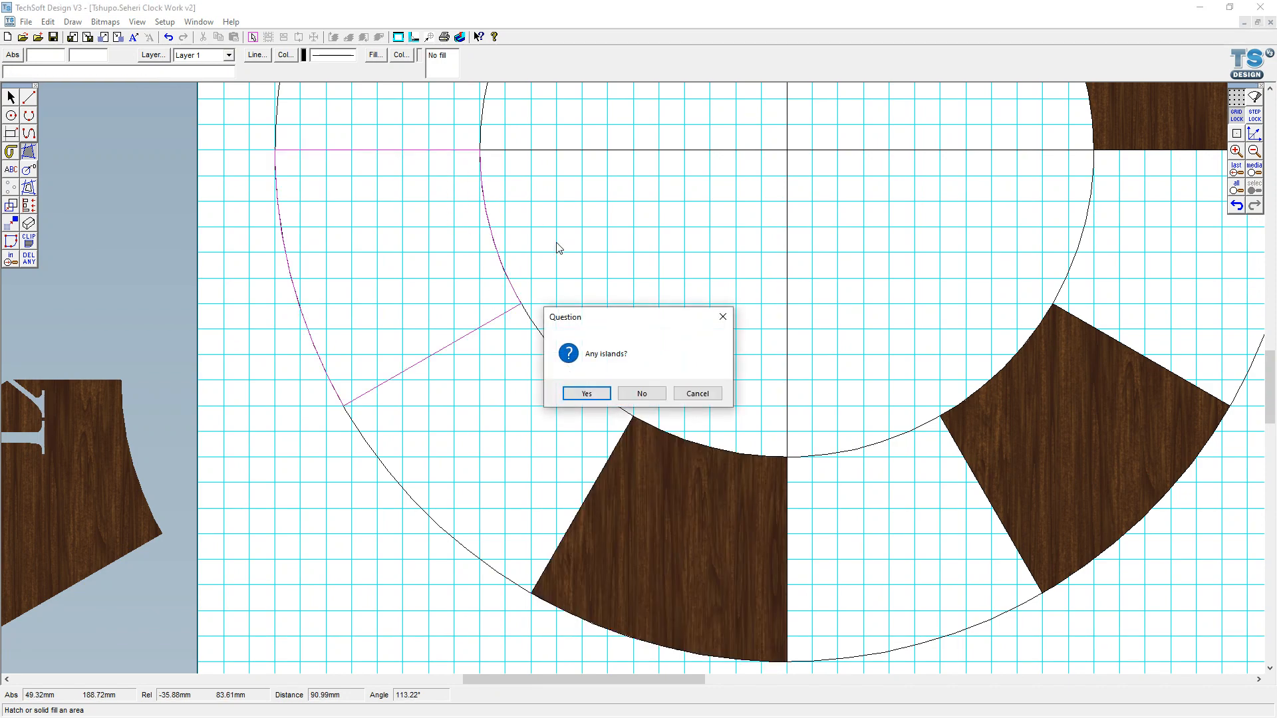
click(641, 393)
scroll(562, 555, down, 3)
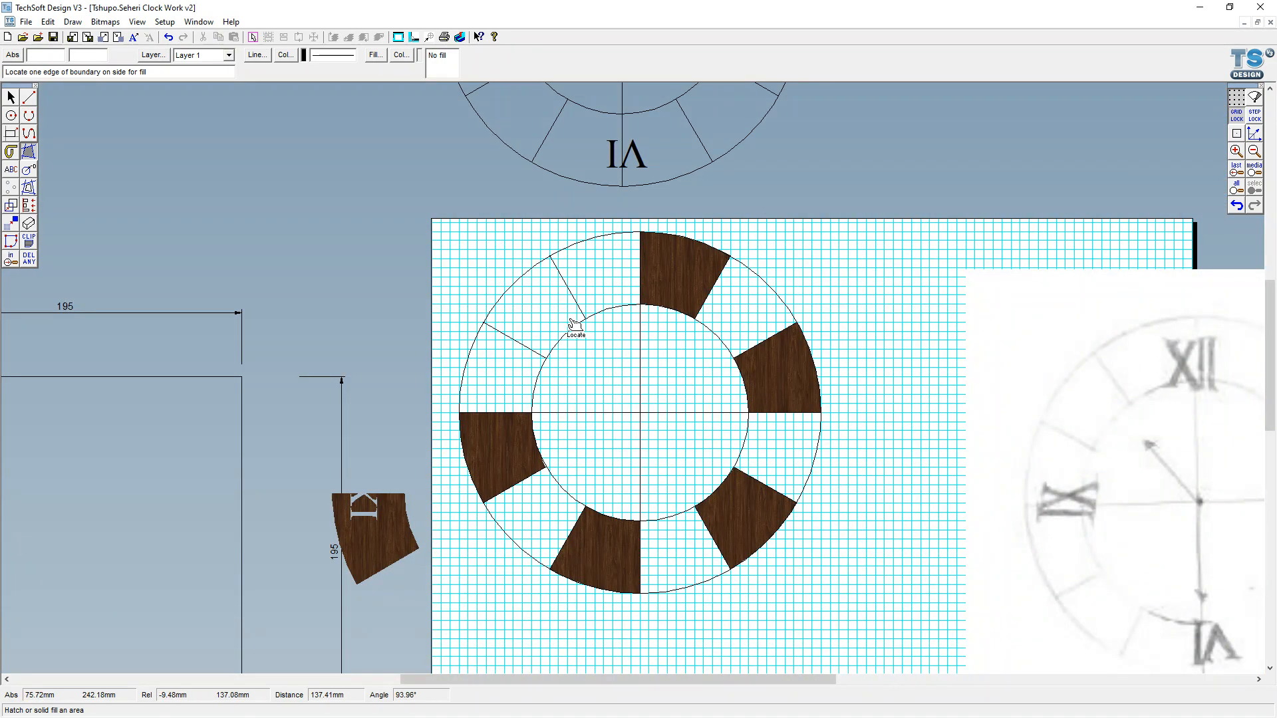
click(569, 322)
click(639, 393)
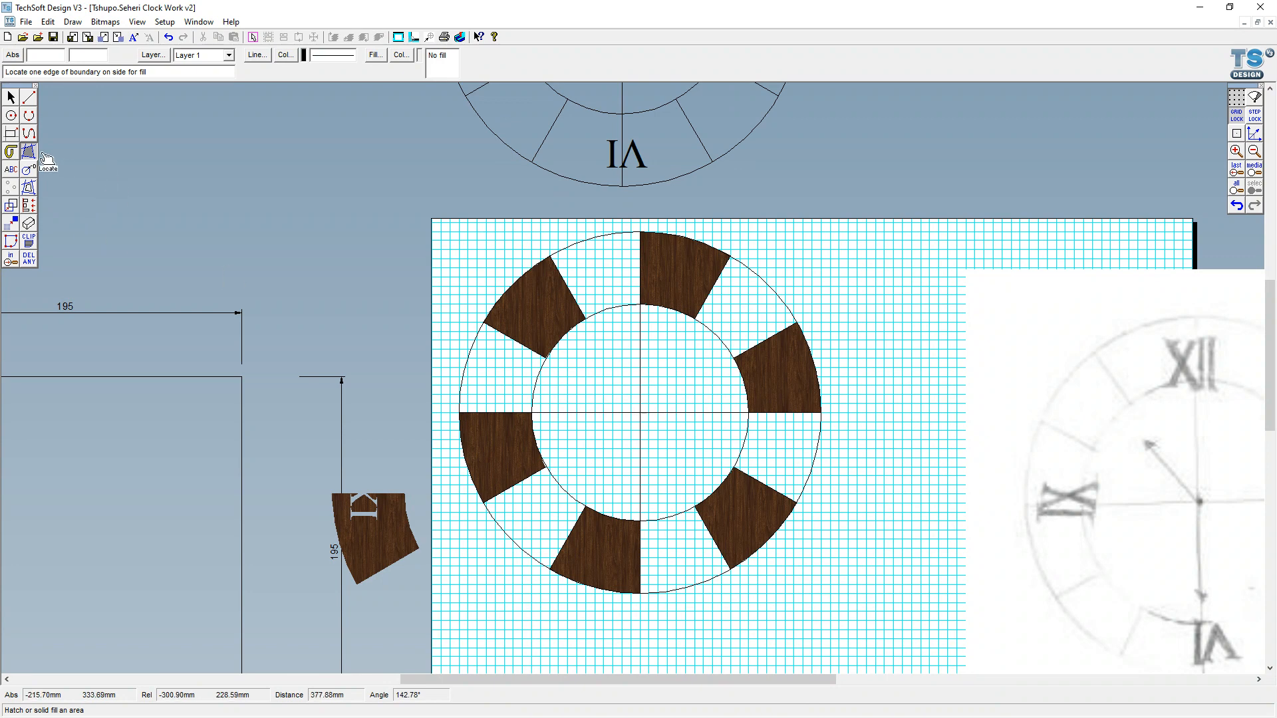
Change the boundary fill texture to Maple from the Wood Uncut folder
double_click(33, 153)
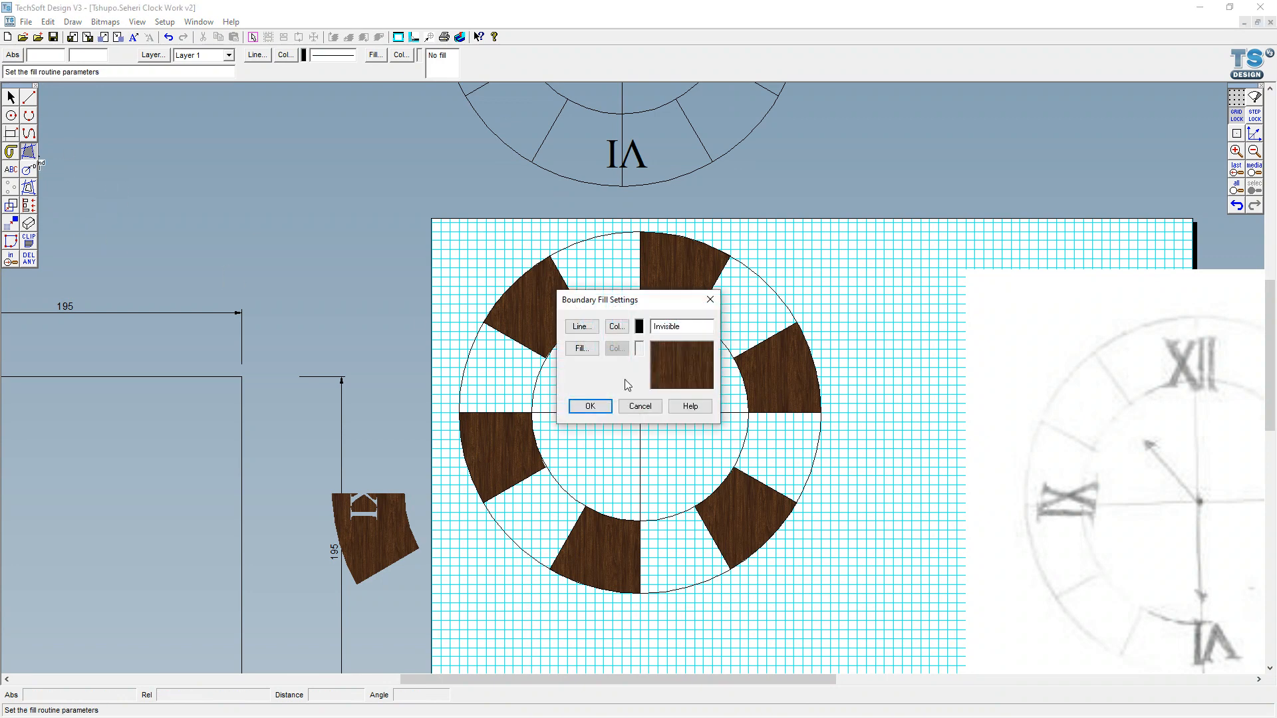
click(596, 352)
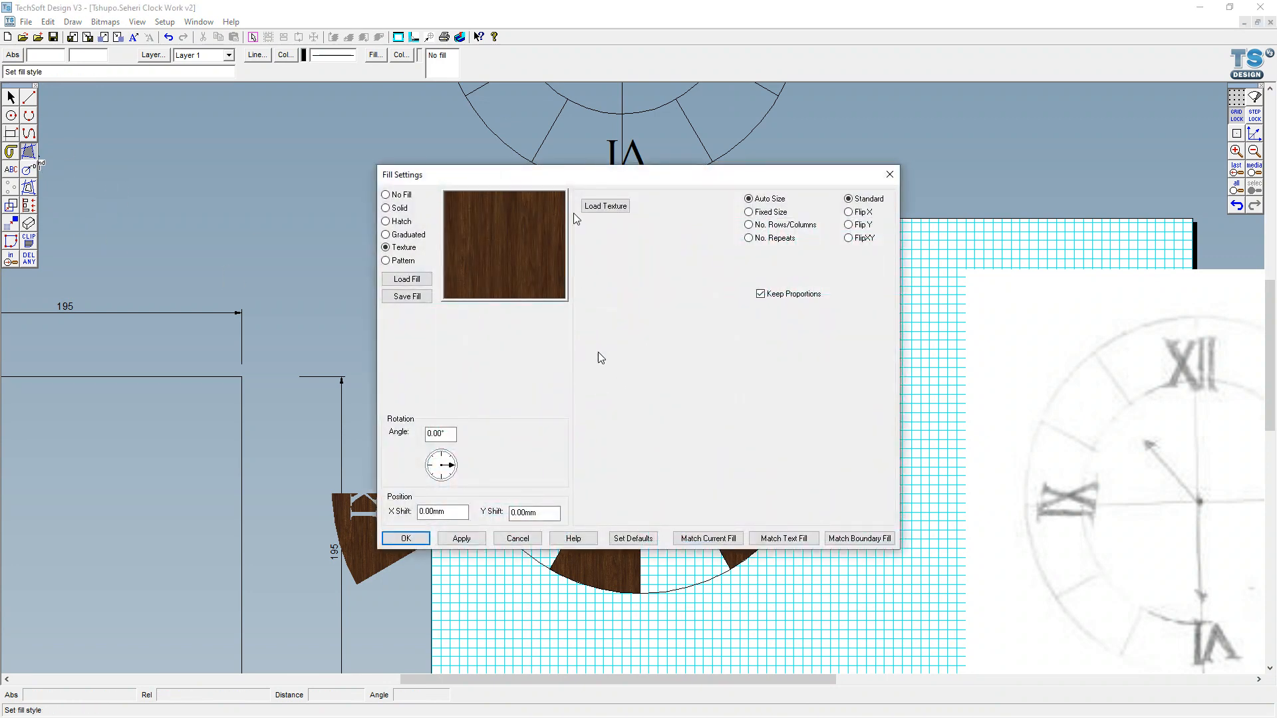
click(596, 207)
scroll(326, 124, down, 3)
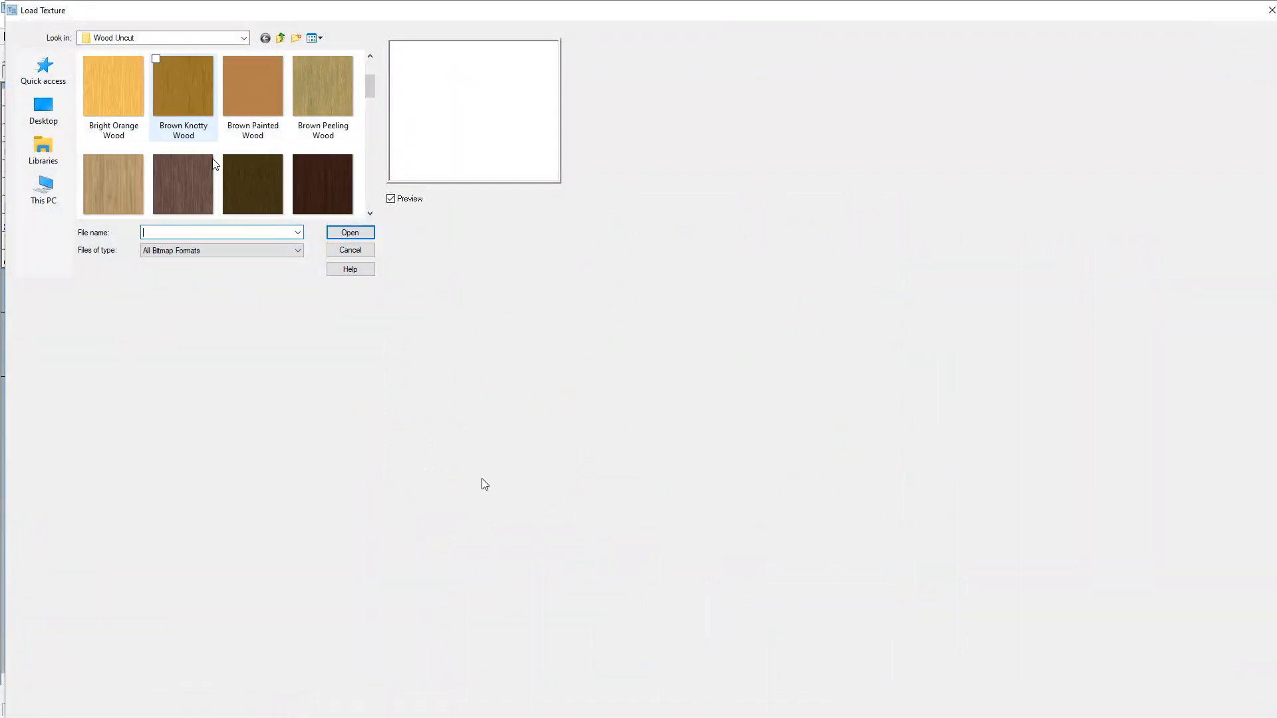
mouse_move(369, 105)
mouse_down()
mouse_move(376, 205)
mouse_move(372, 131)
mouse_up()
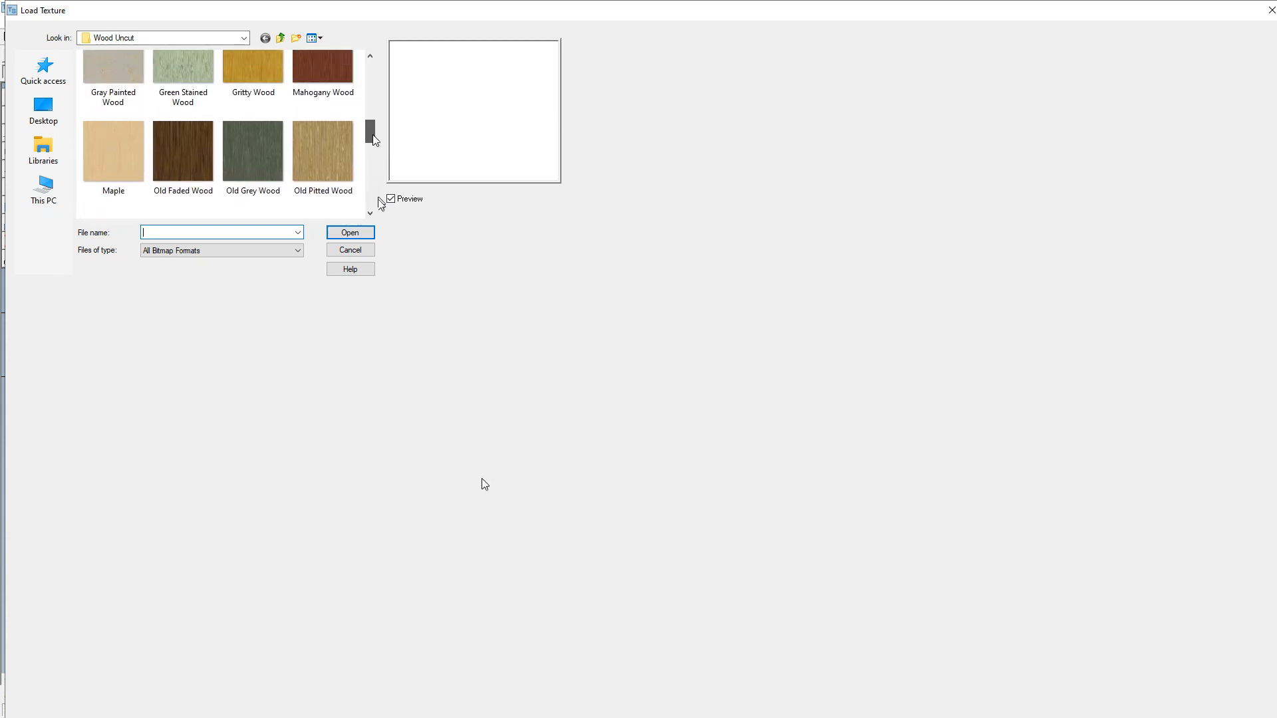
click(129, 158)
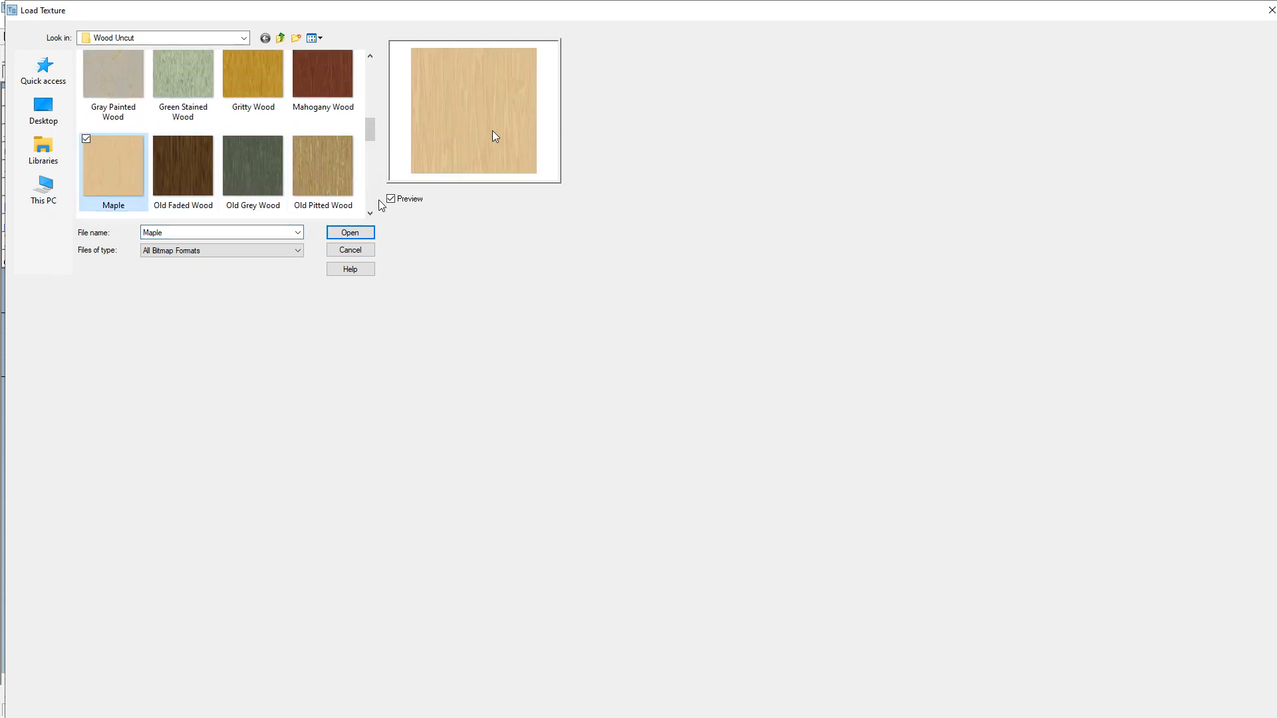
double_click(129, 159)
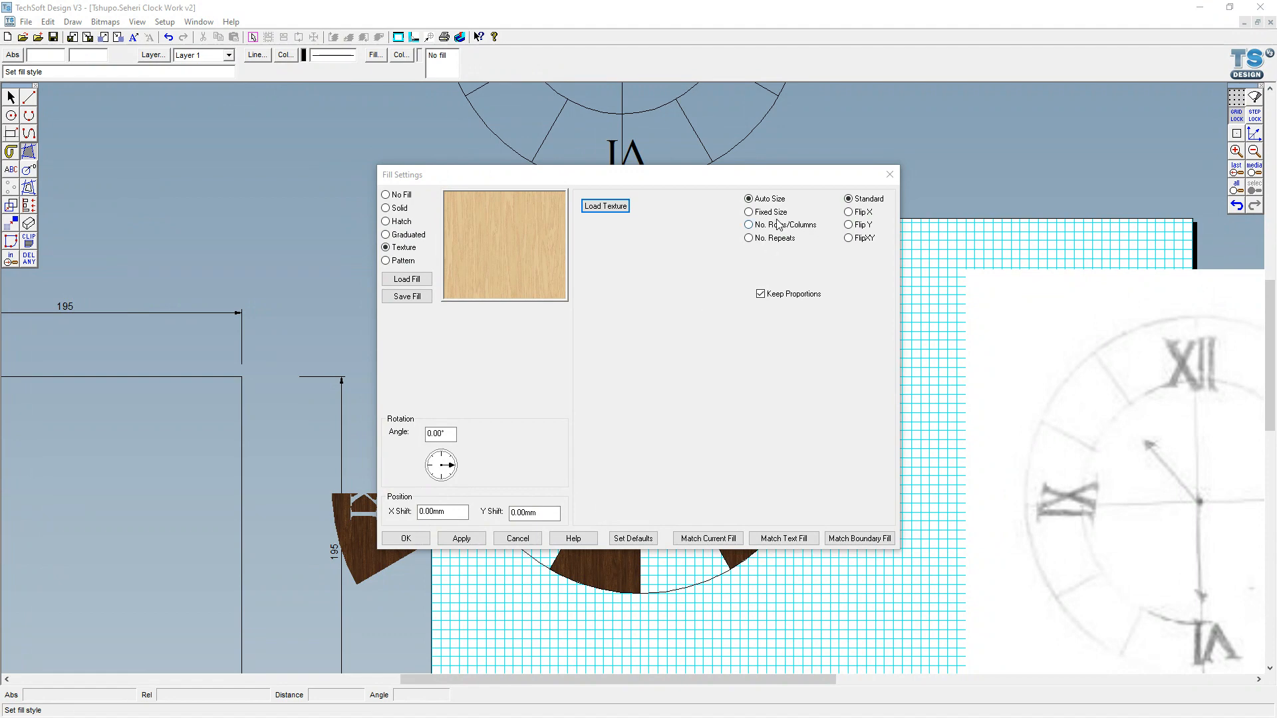
click(416, 539)
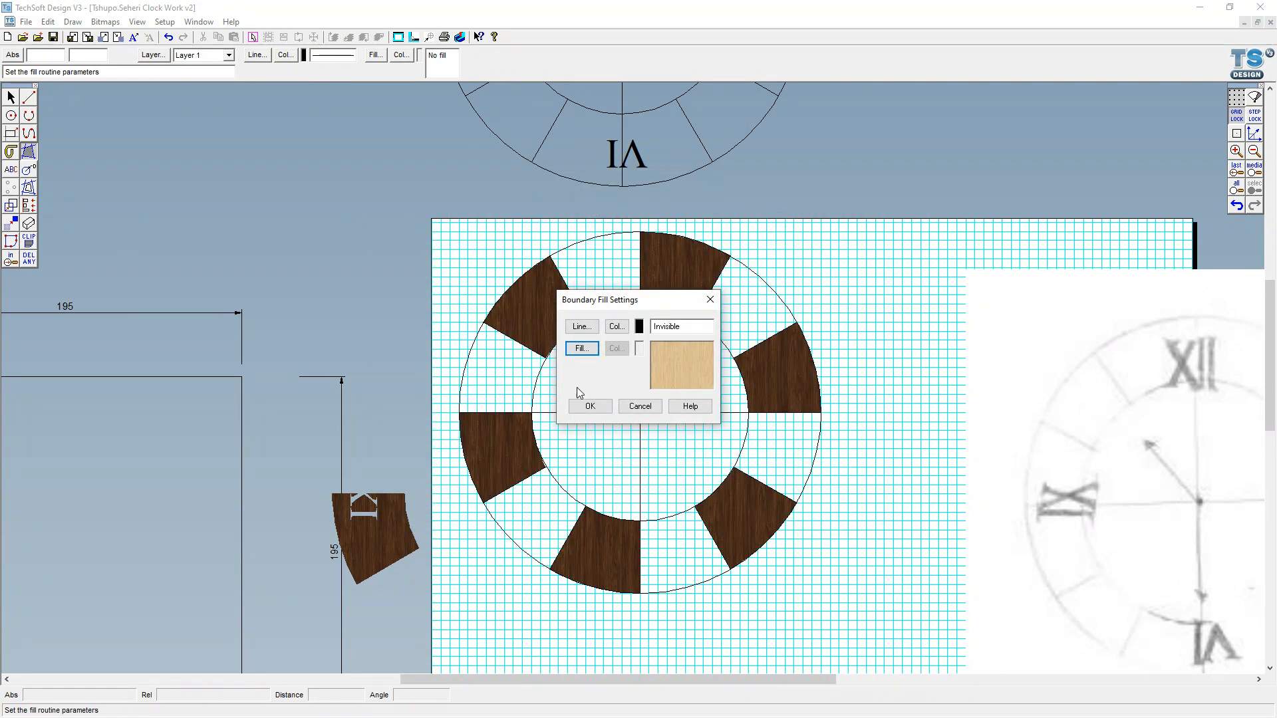
click(598, 406)
Fill the 1–2, 3–4 and 5–6 o'clock ring segments with the maple texture, without islands
click(737, 293)
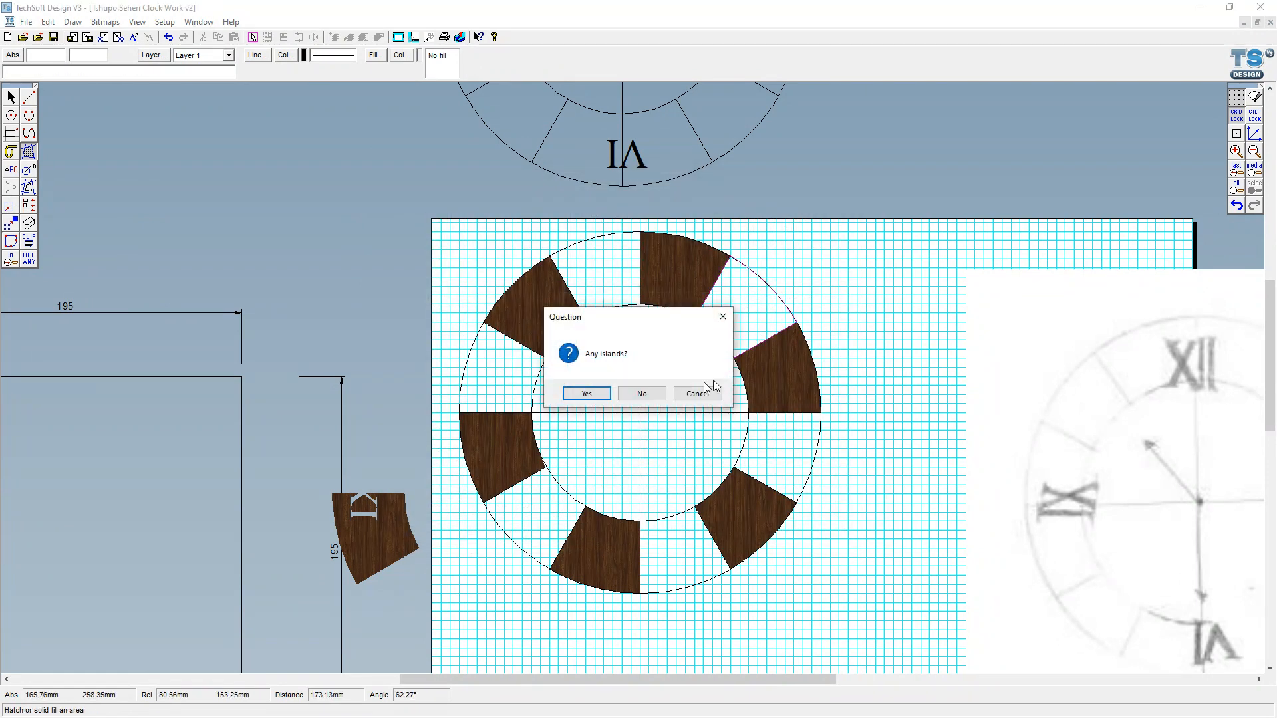
click(652, 398)
click(752, 426)
click(662, 395)
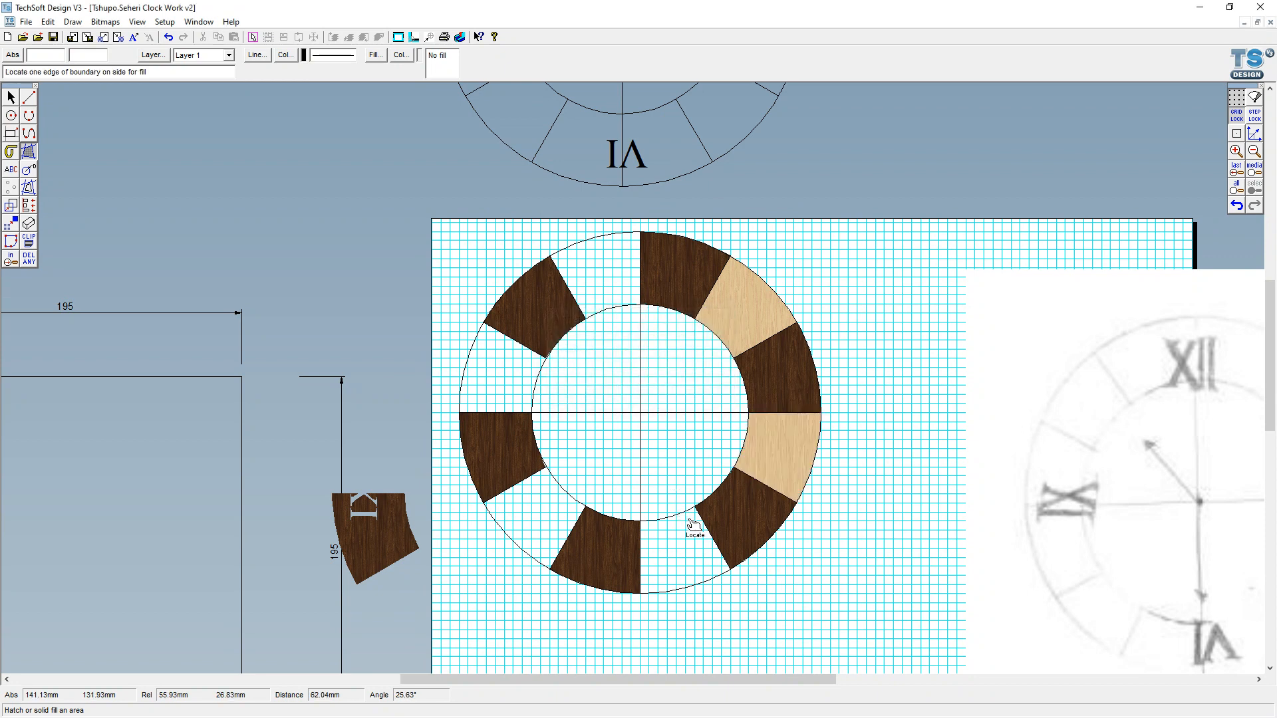
click(690, 523)
click(655, 395)
Try to fill the 7–8 o'clock segment, and delete the tiny stray object on its inner arc
click(586, 492)
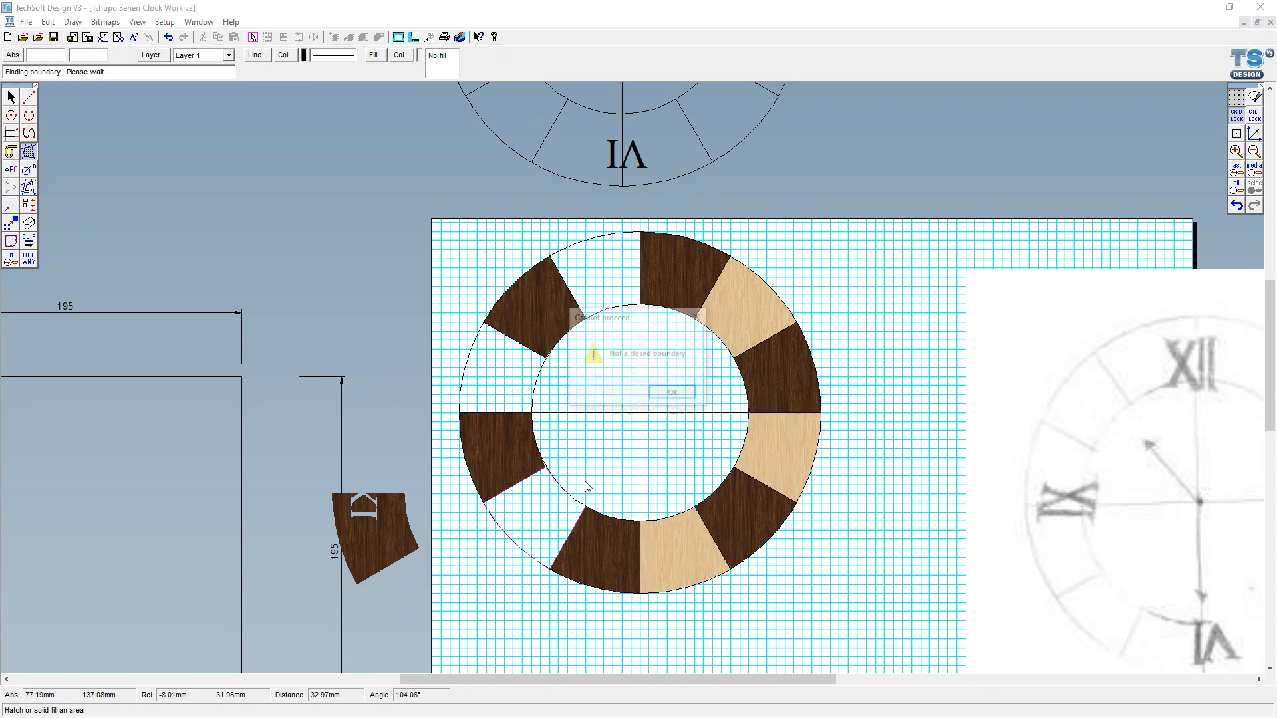
click(672, 392)
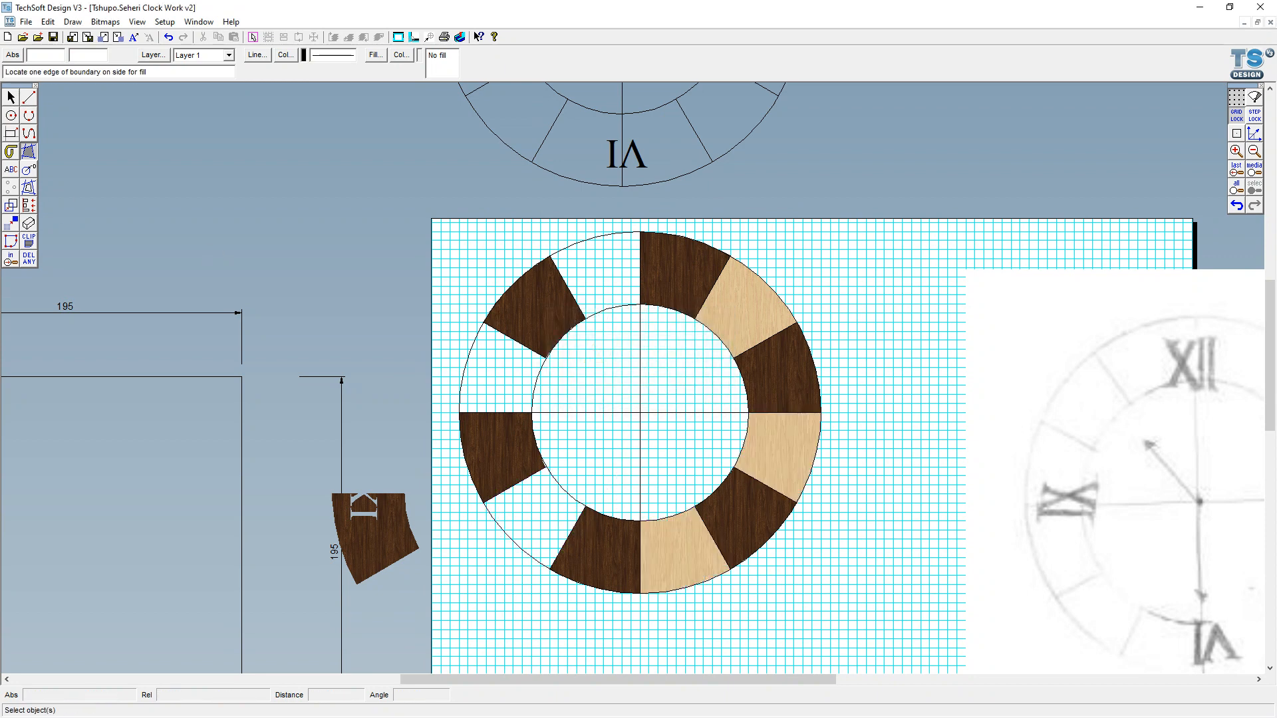
click(10, 97)
scroll(563, 507, up, 2)
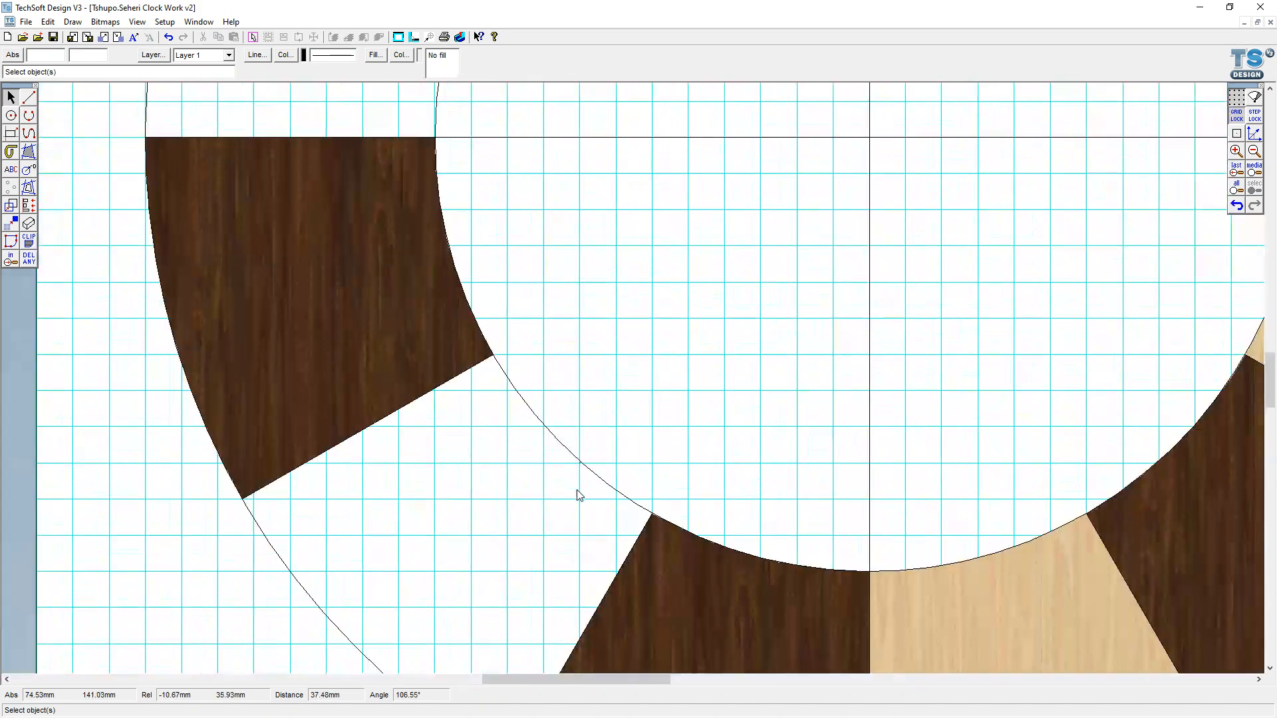
scroll(579, 492, up, 2)
scroll(603, 317, up, 1)
click(602, 292)
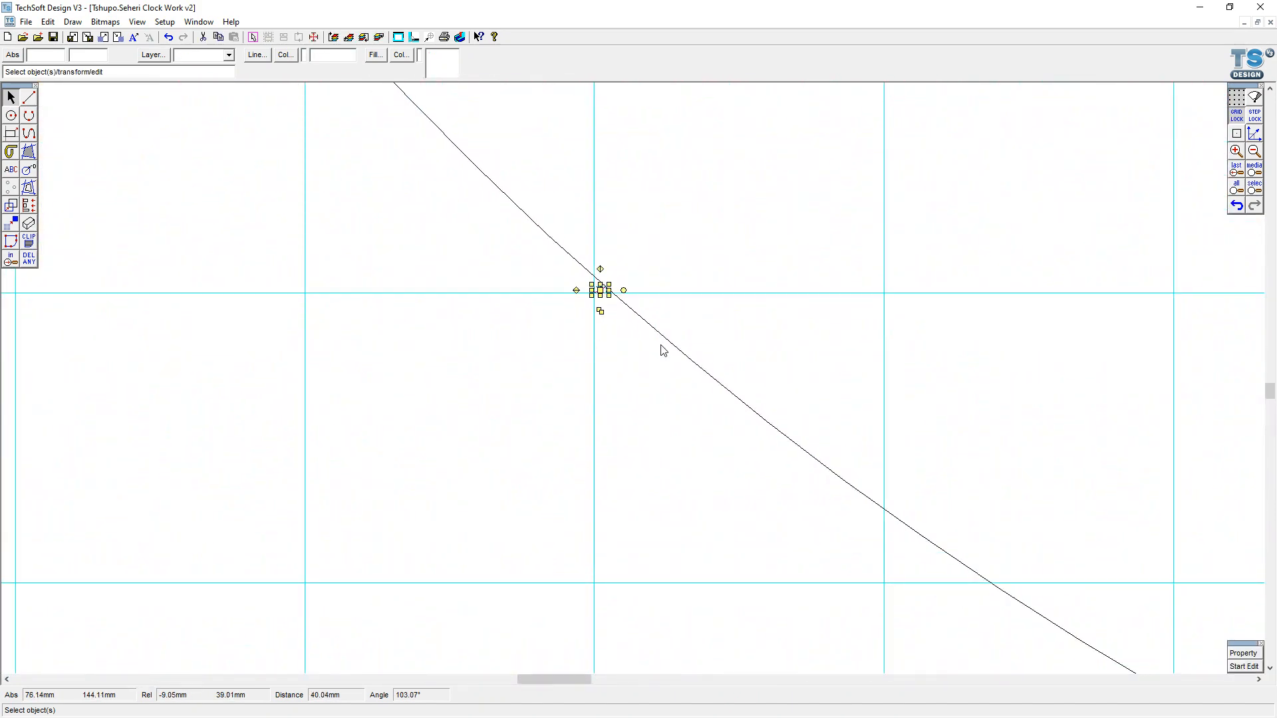
key(Delete)
scroll(659, 353, down, 4)
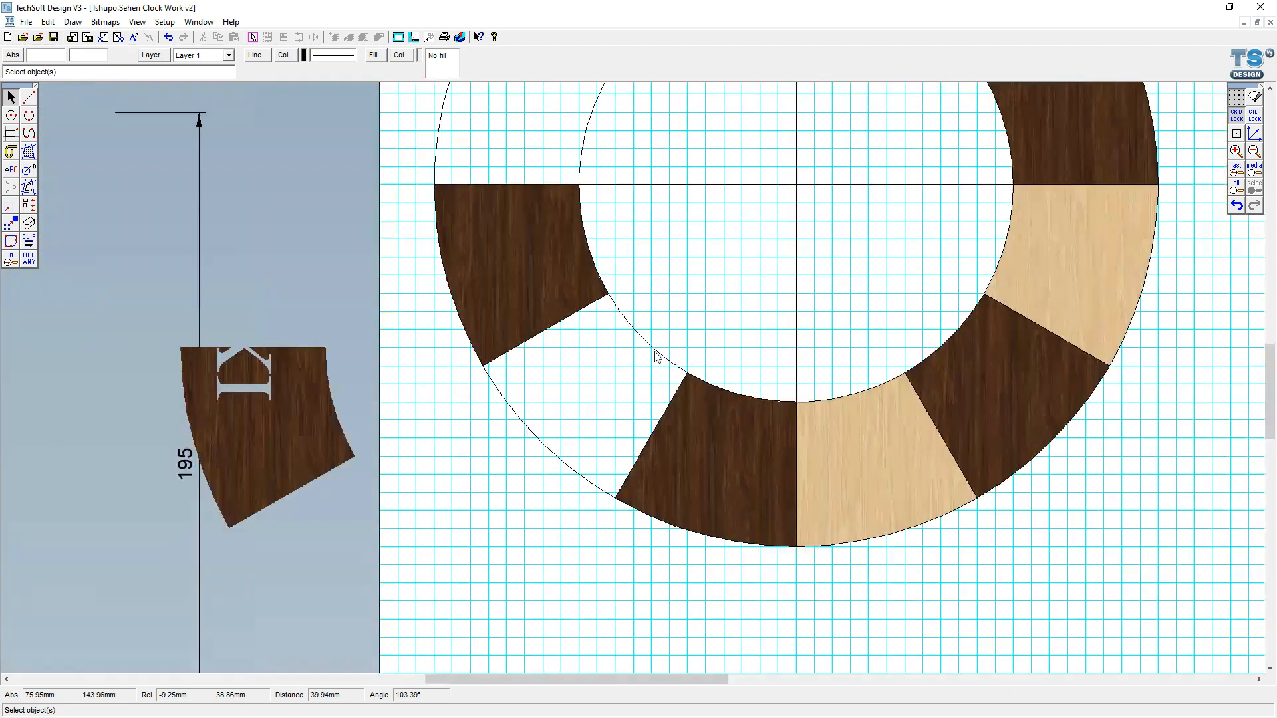
Fill the 7–8, 9–10 and 11–12 o'clock ring segments with the maple texture, without islands
click(28, 152)
click(594, 402)
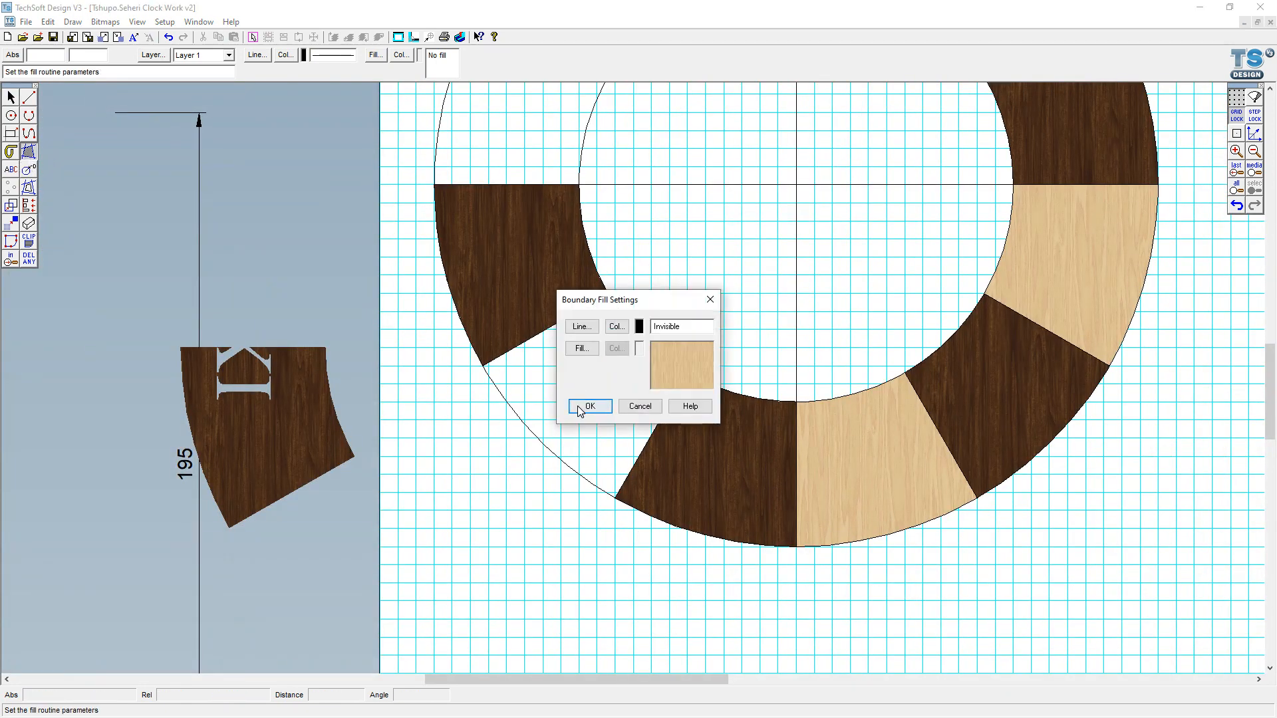
click(632, 370)
key(Tab)
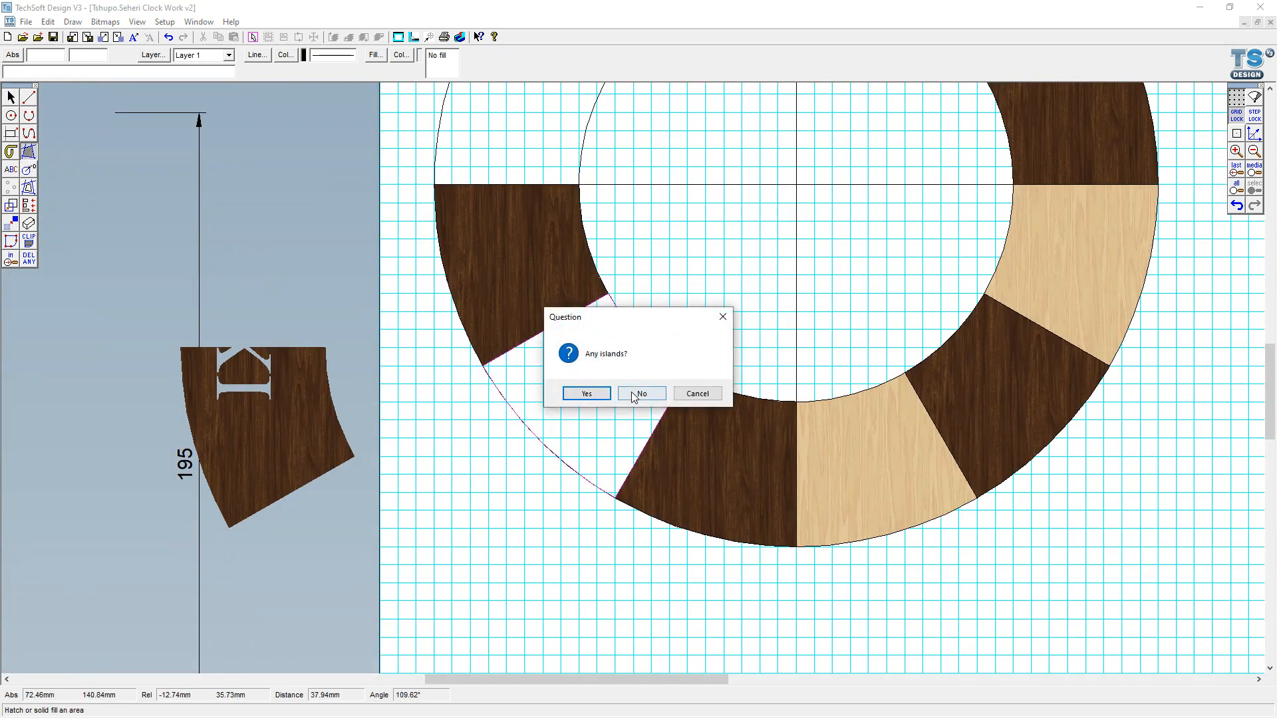
click(641, 393)
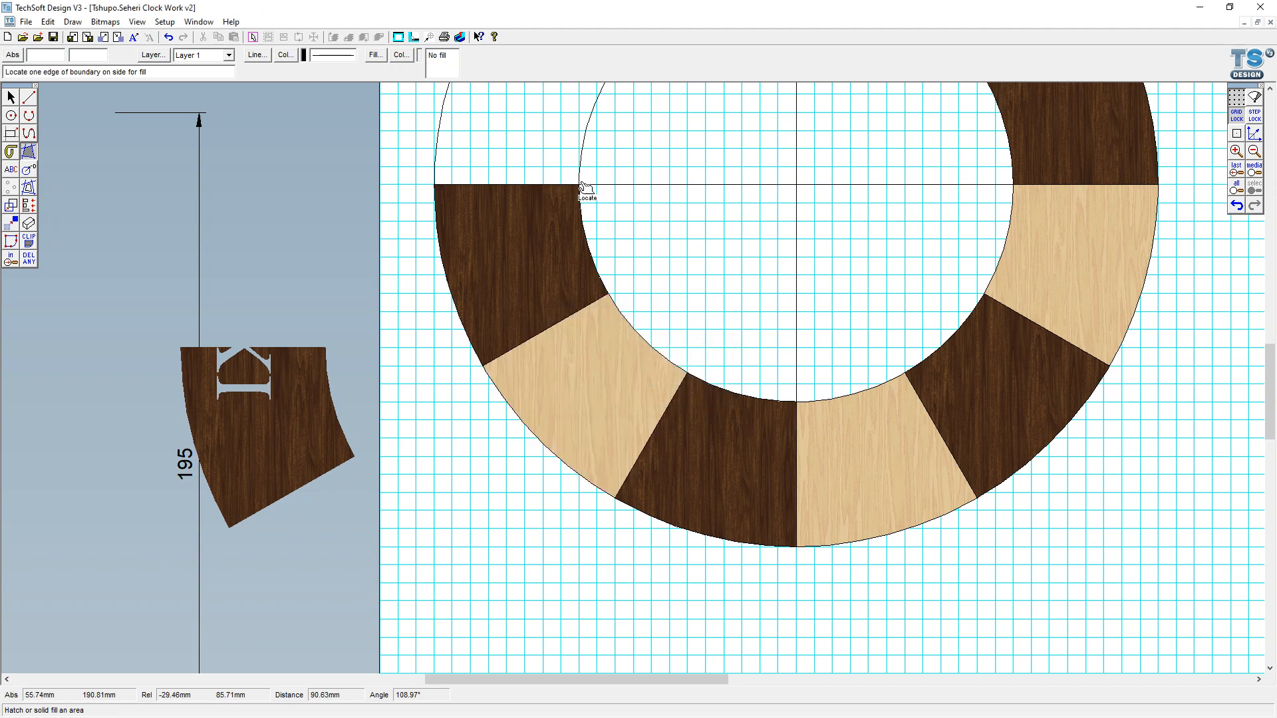
click(576, 181)
click(630, 392)
scroll(574, 467, down, 2)
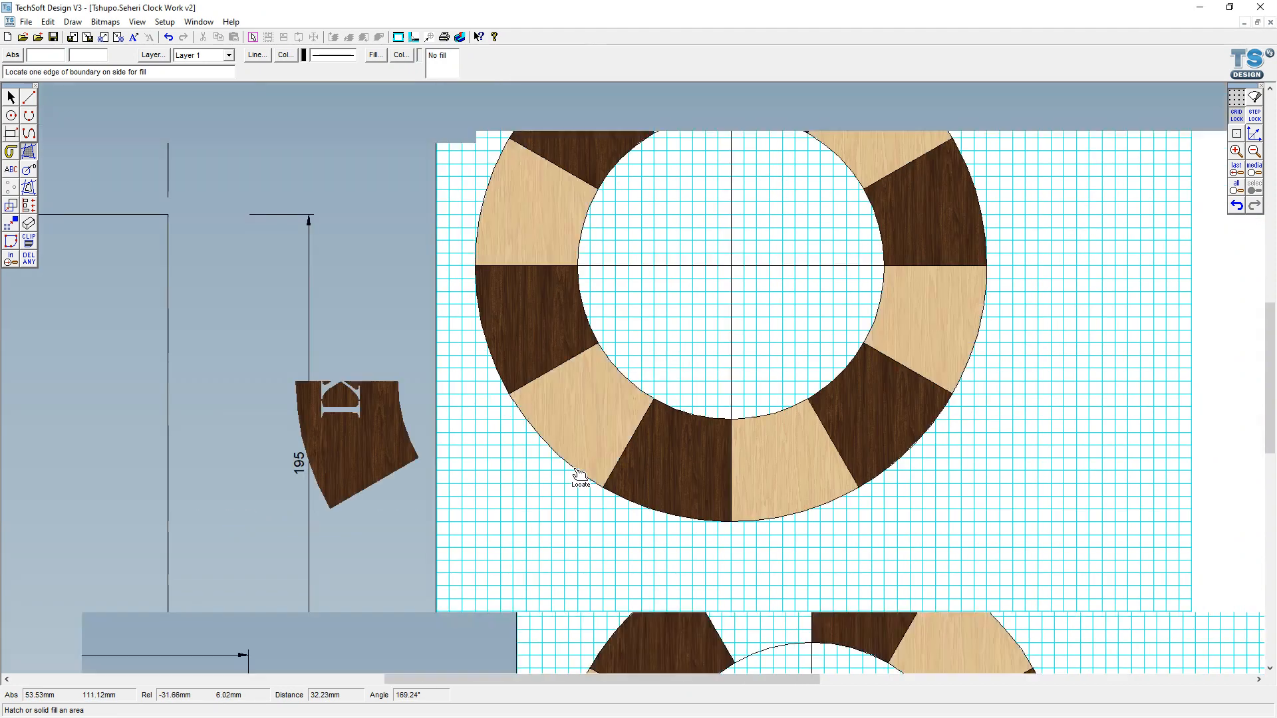
click(636, 214)
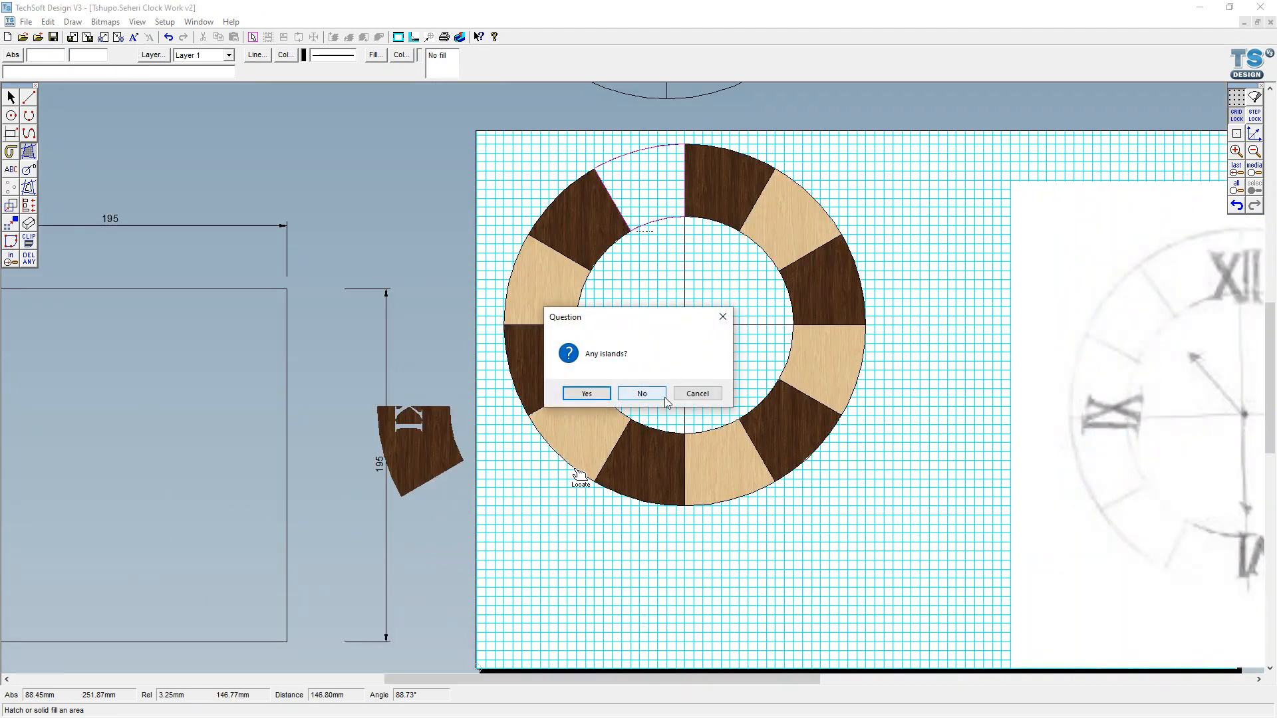
click(642, 394)
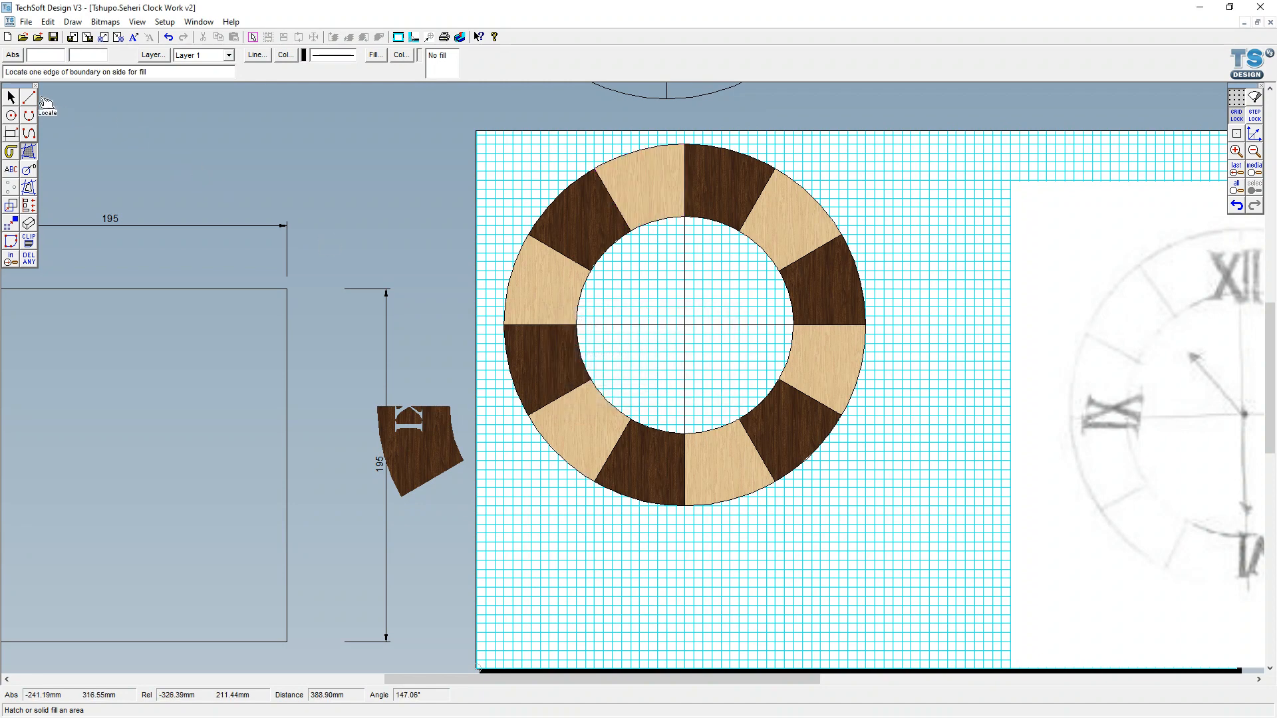
Delete the horizontal and vertical centre lines inside the inner circle, including the small cross at the clock's centre
click(11, 98)
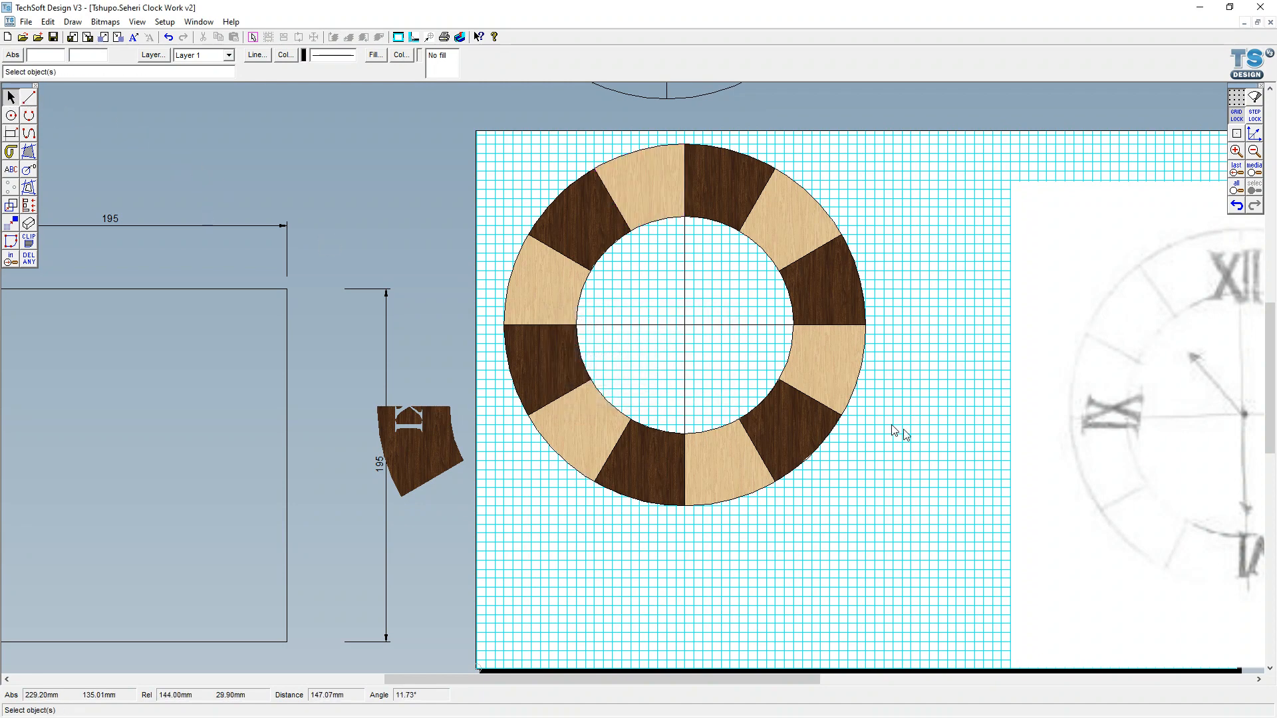
click(33, 263)
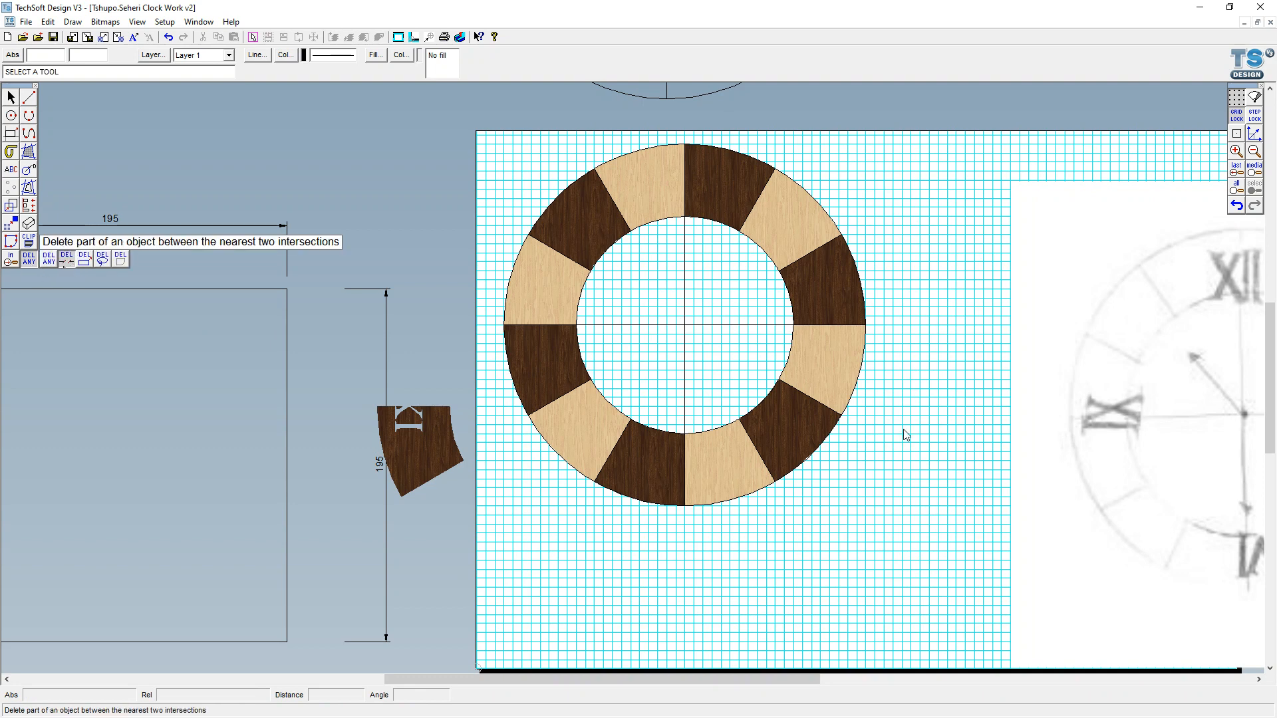
click(65, 260)
click(669, 324)
click(684, 297)
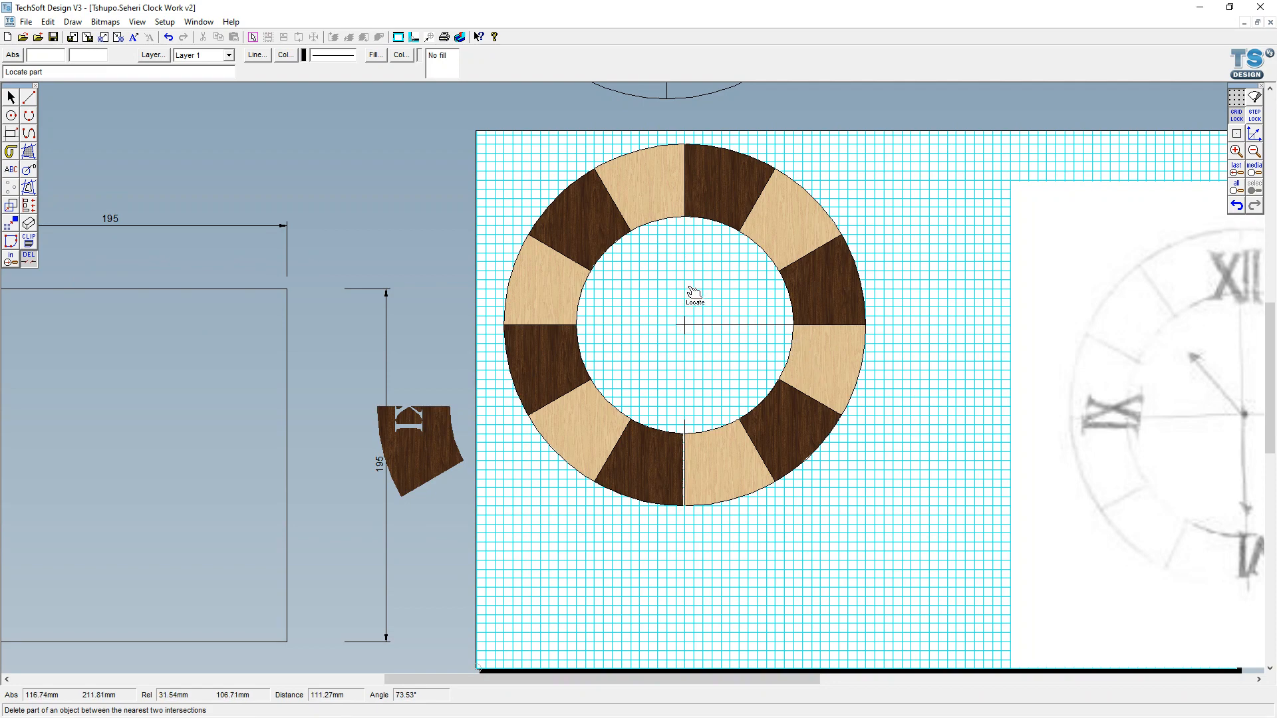
click(725, 325)
click(684, 360)
scroll(689, 333, up, 2)
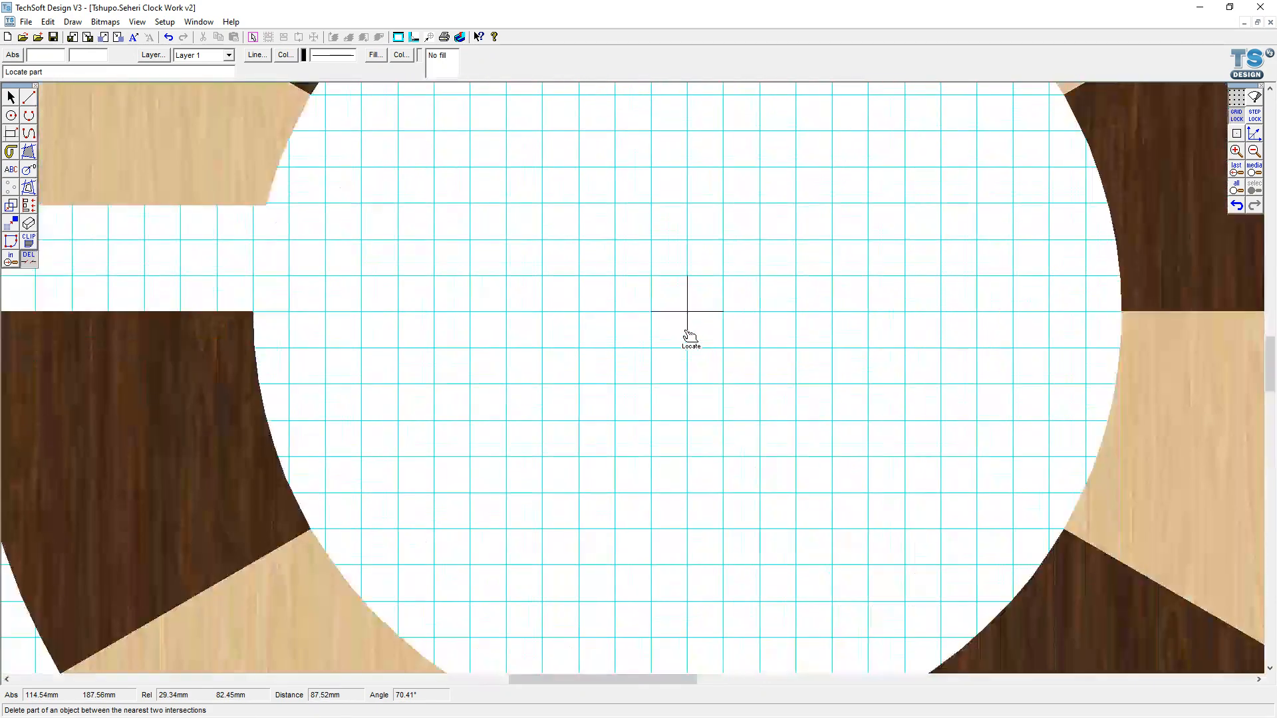
scroll(689, 332, down, 3)
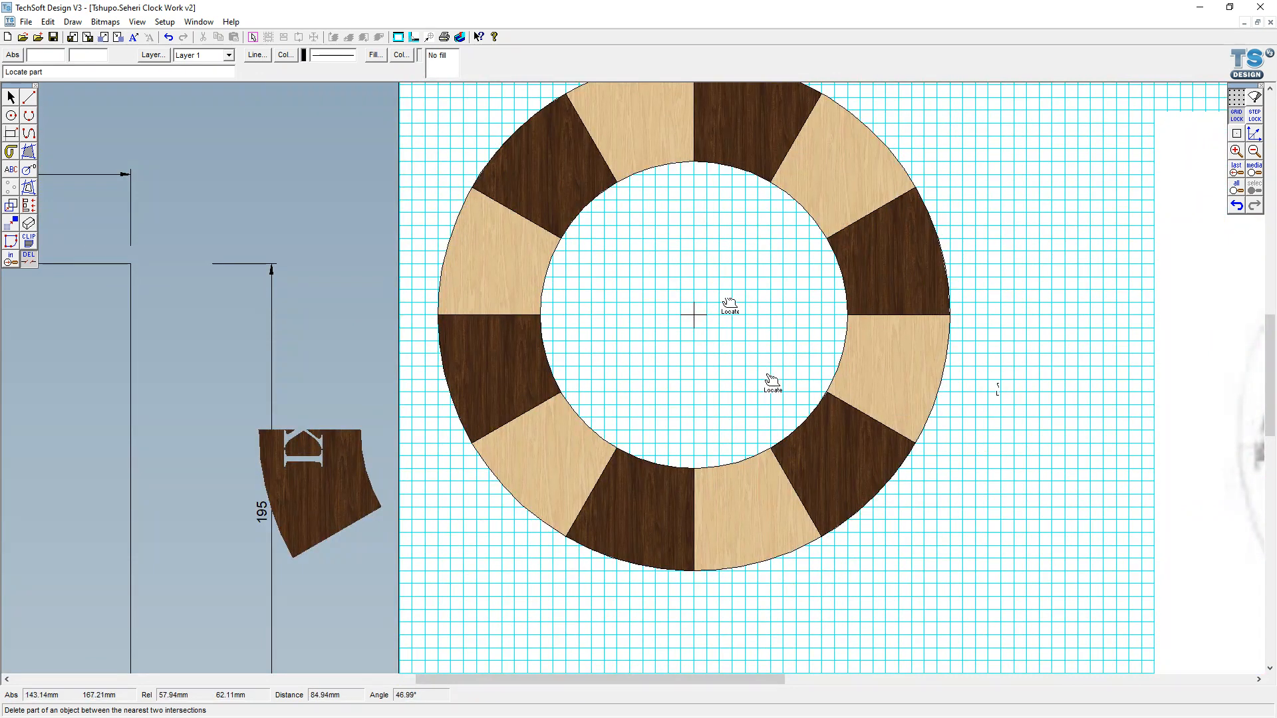
click(12, 97)
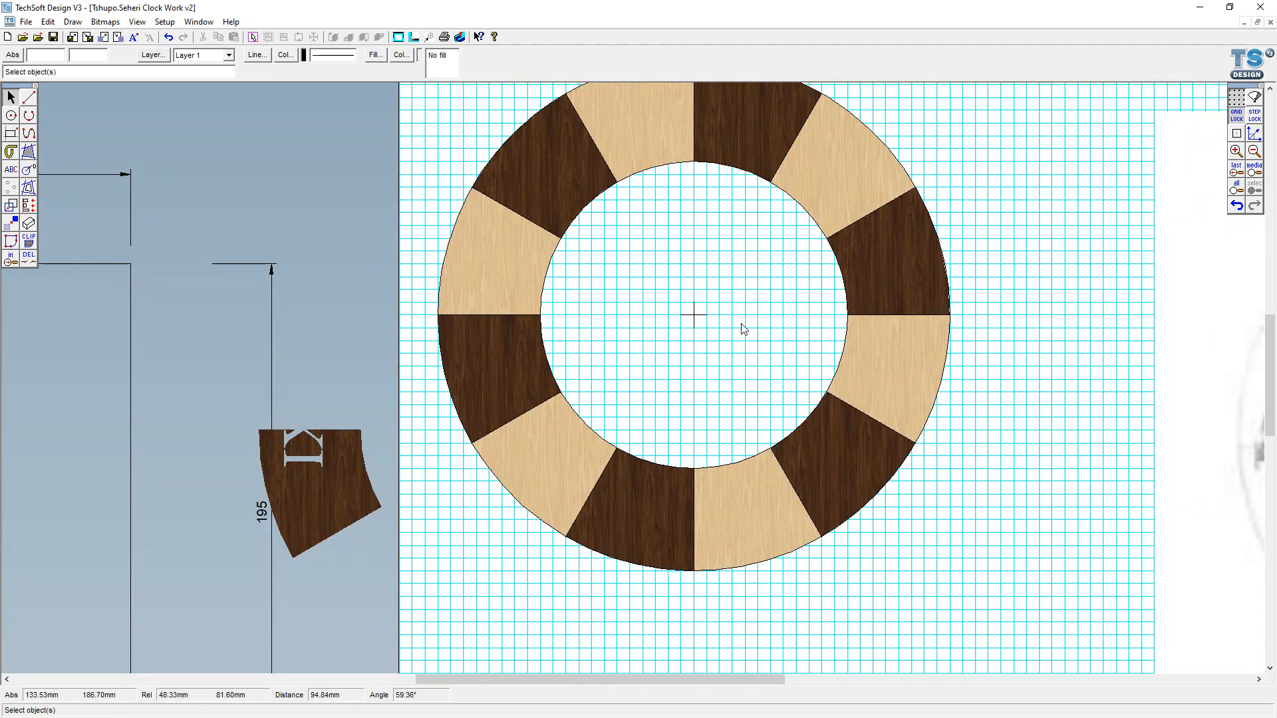
drag(652, 281, 801, 410)
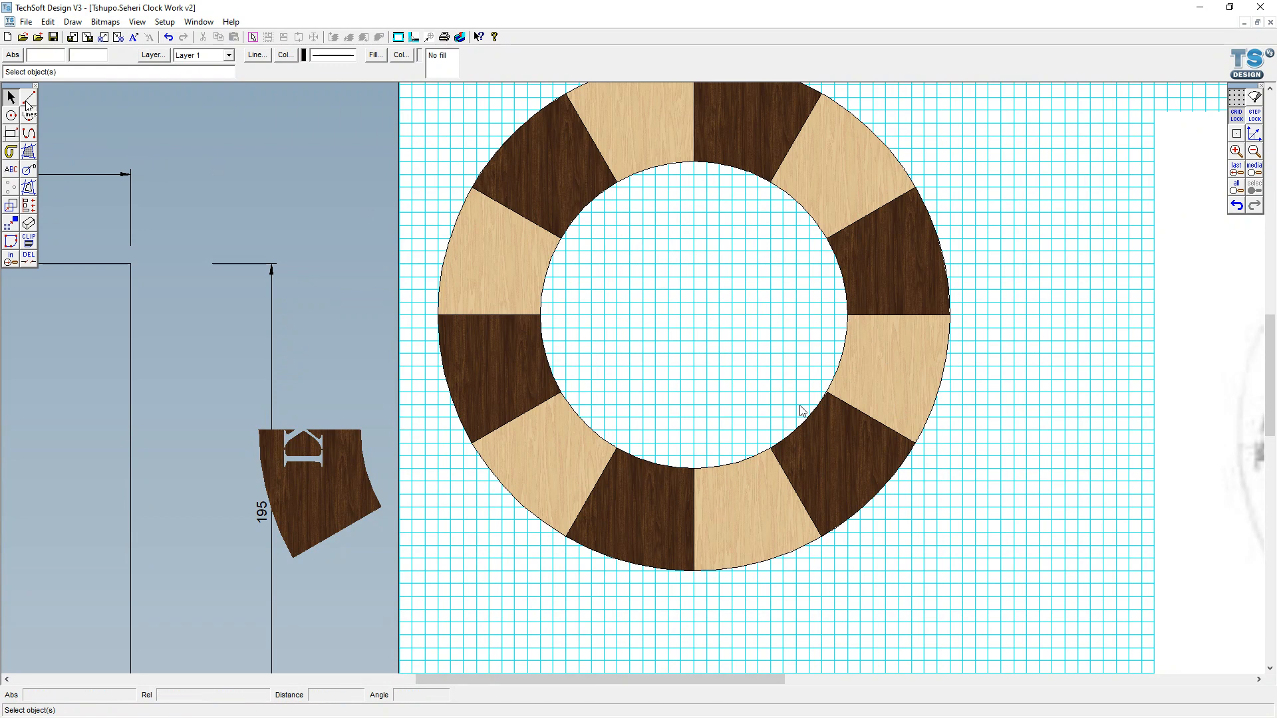
Set the boundary fill to a solid white fill in place of the wood texture
double_click(28, 152)
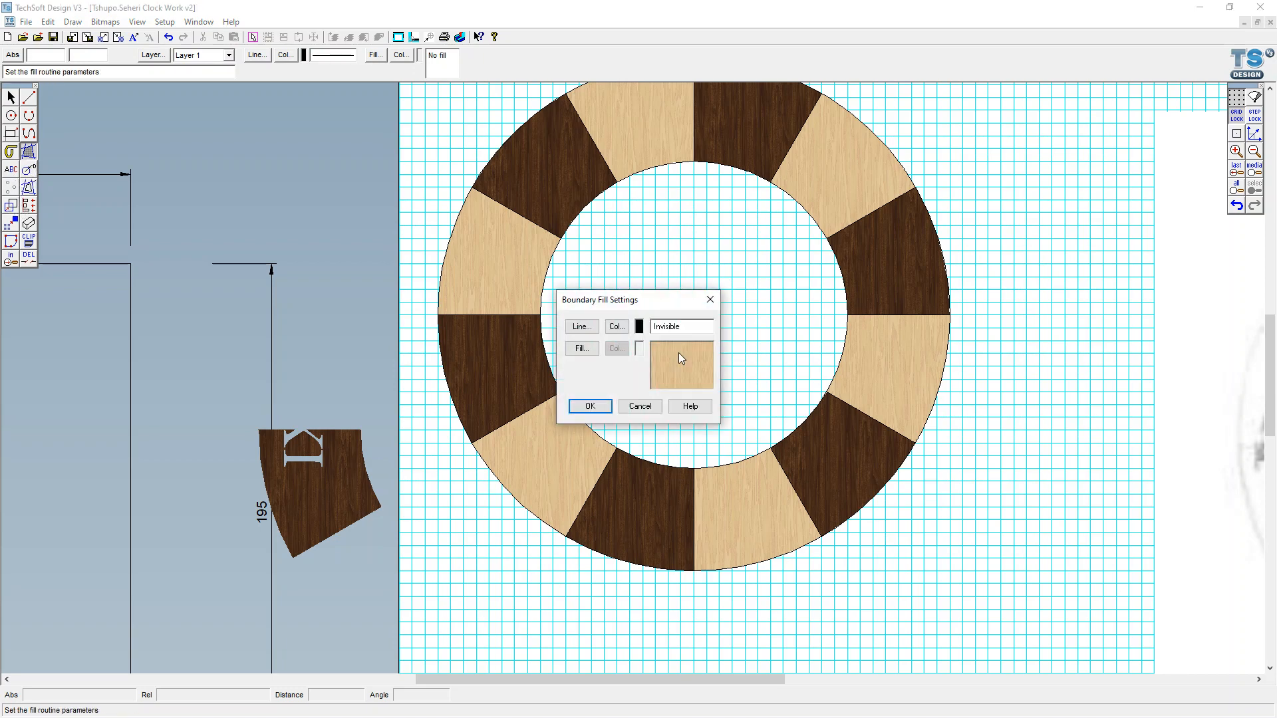
click(589, 352)
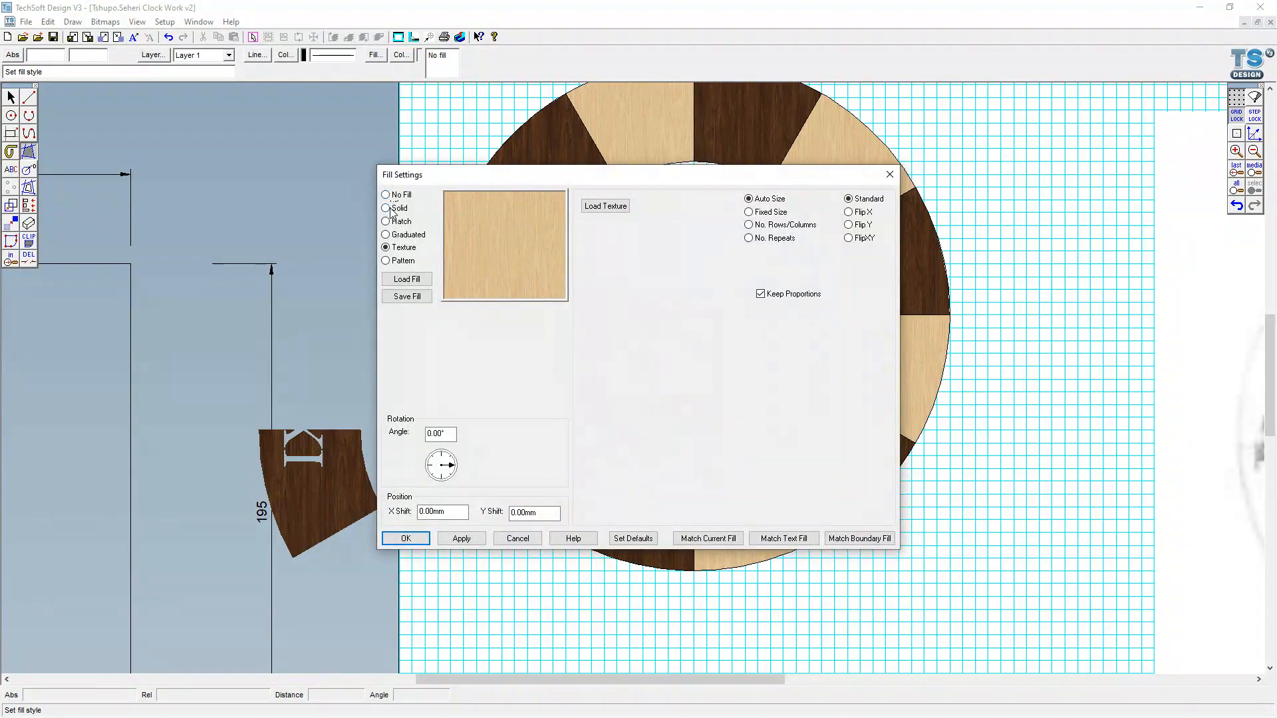
click(392, 209)
click(405, 349)
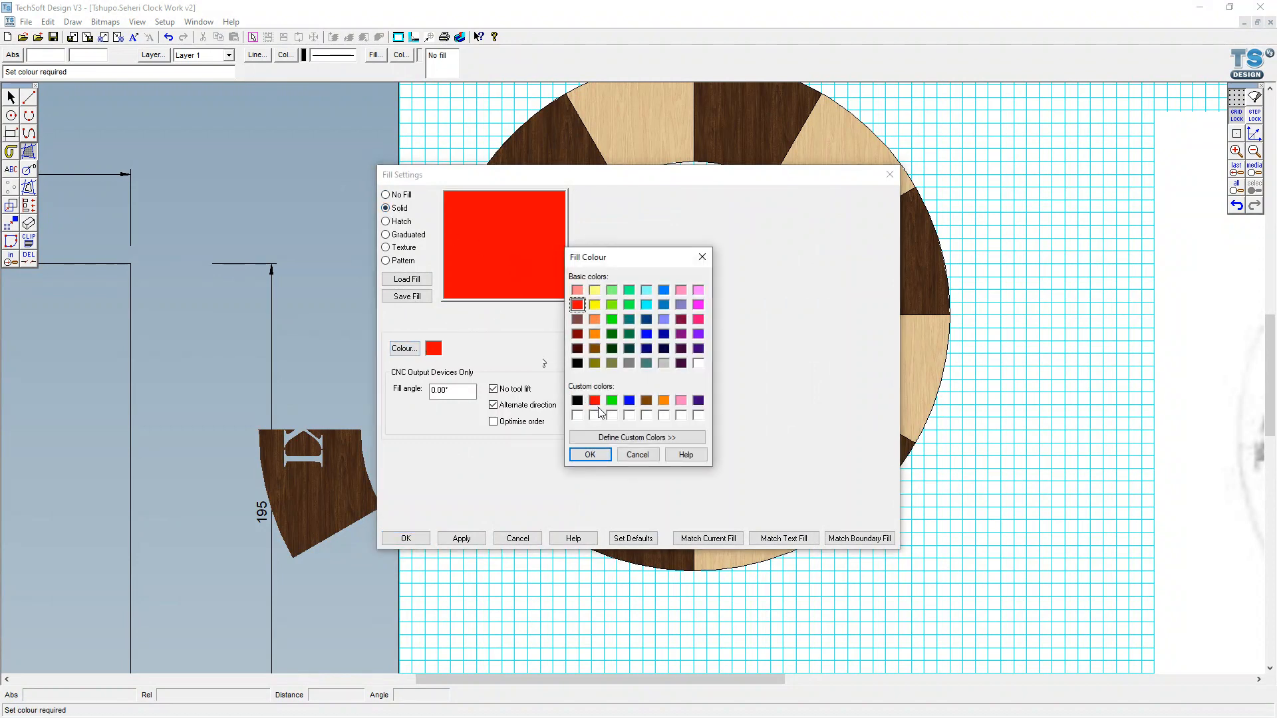
click(698, 363)
click(590, 454)
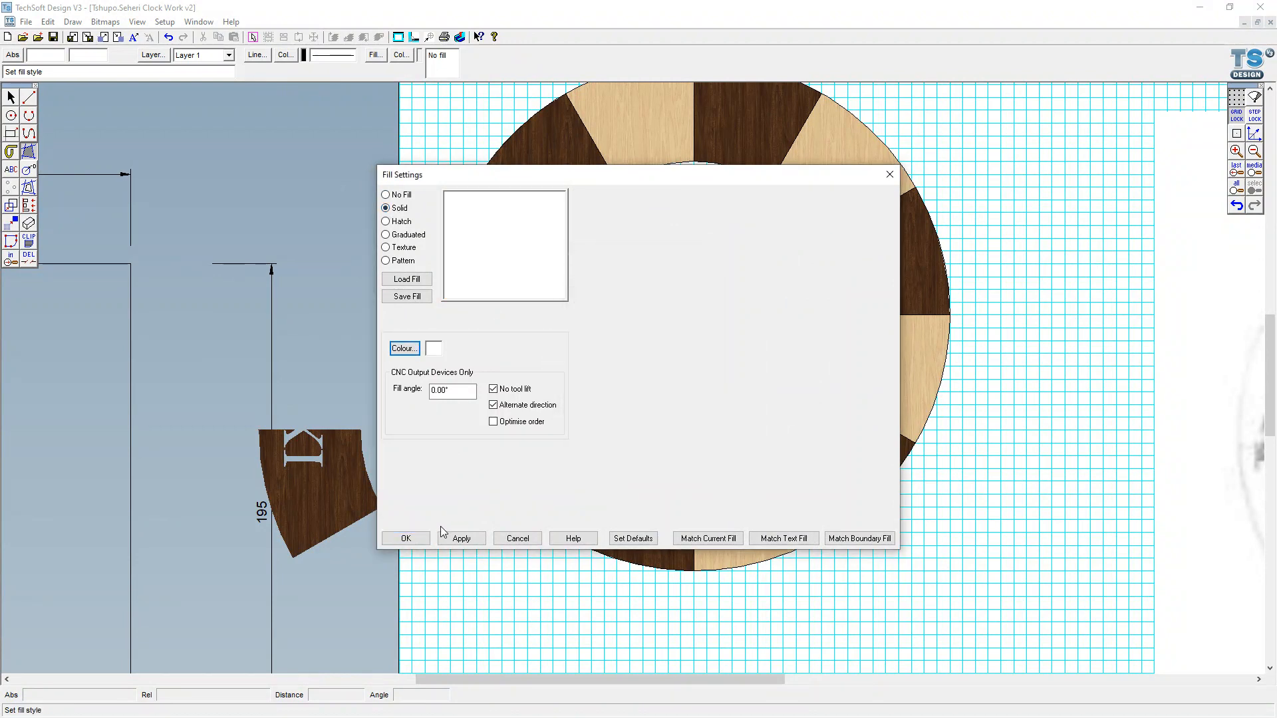
click(416, 539)
click(590, 406)
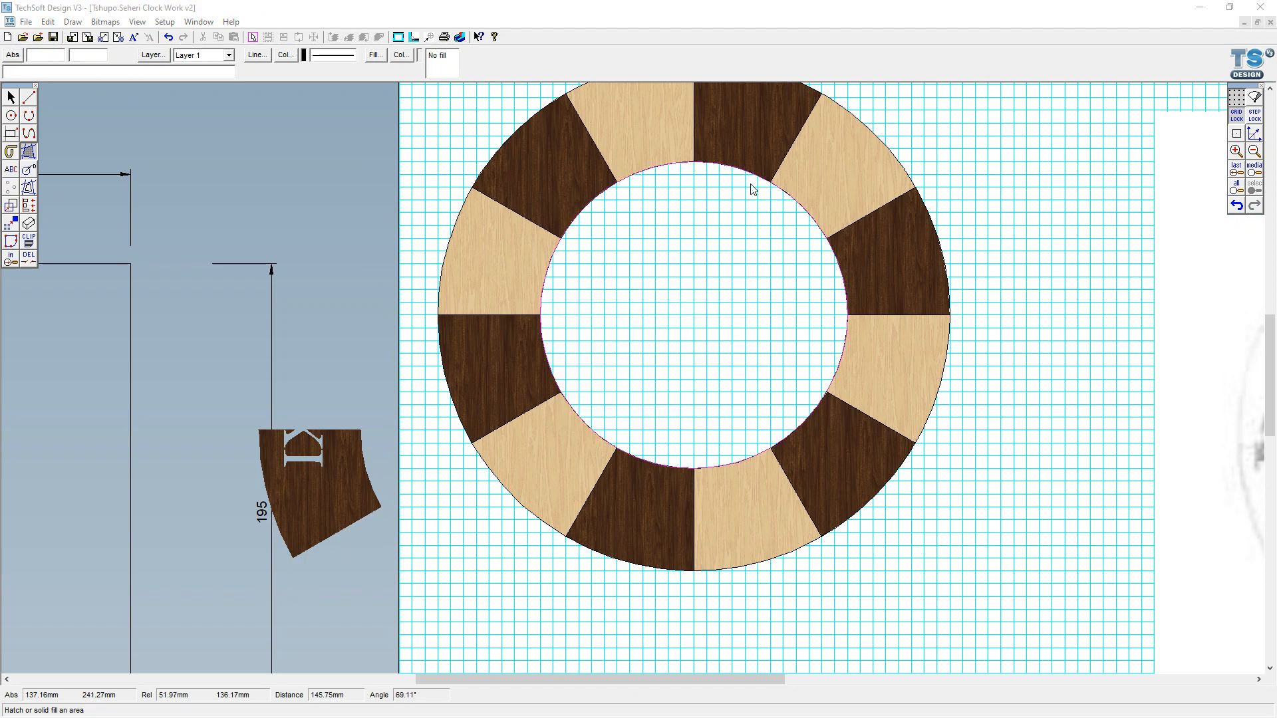
Try filling the ring's inner circle with solid white, and undo that fill
click(753, 194)
click(642, 394)
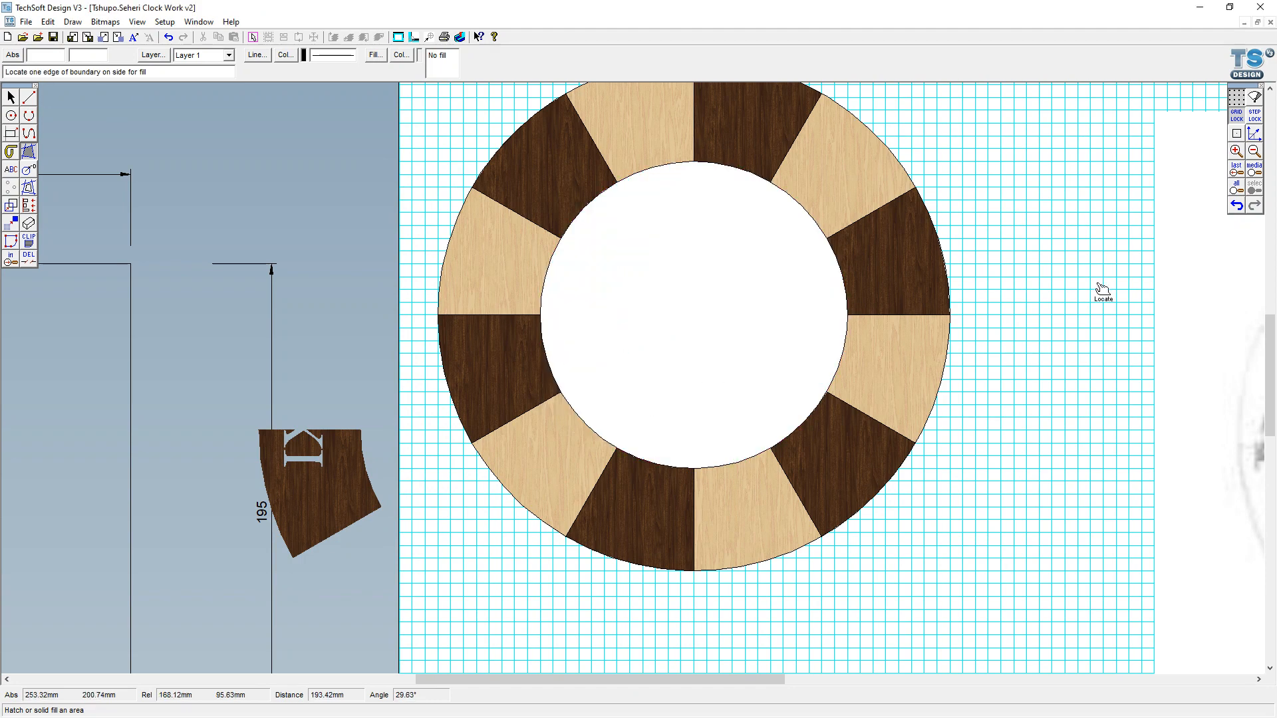
click(1244, 211)
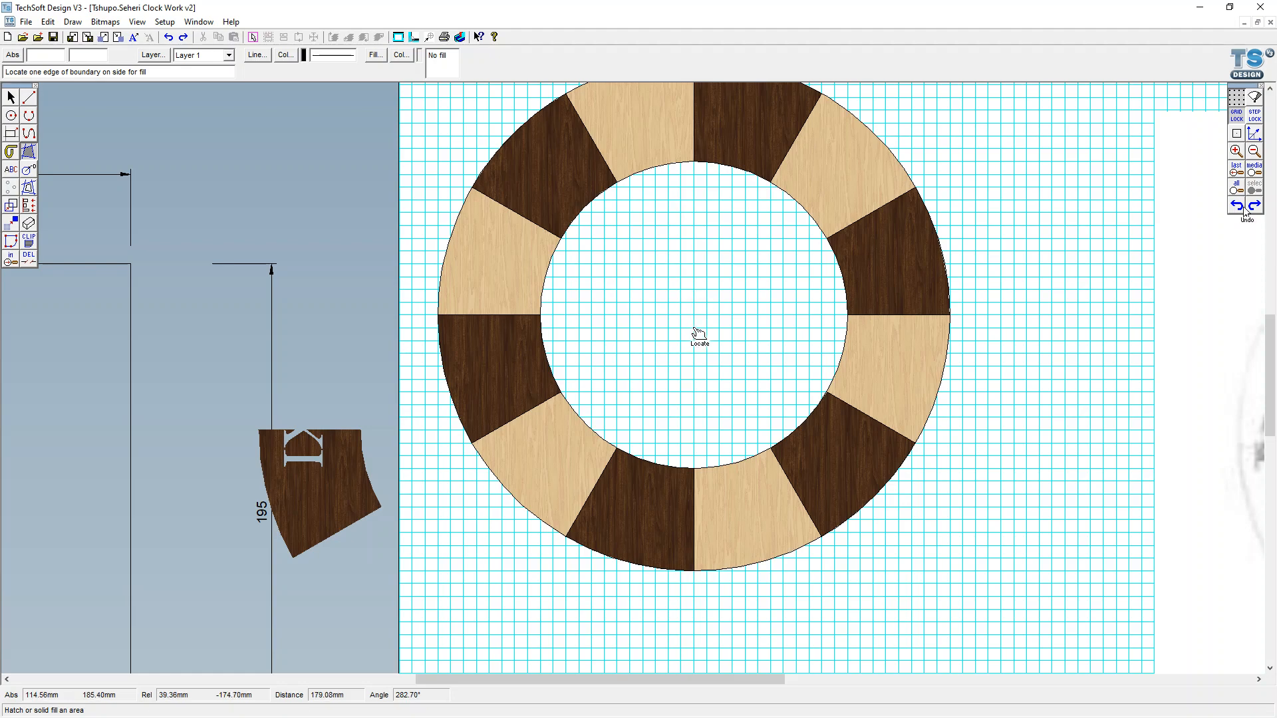
scroll(652, 413, down, 2)
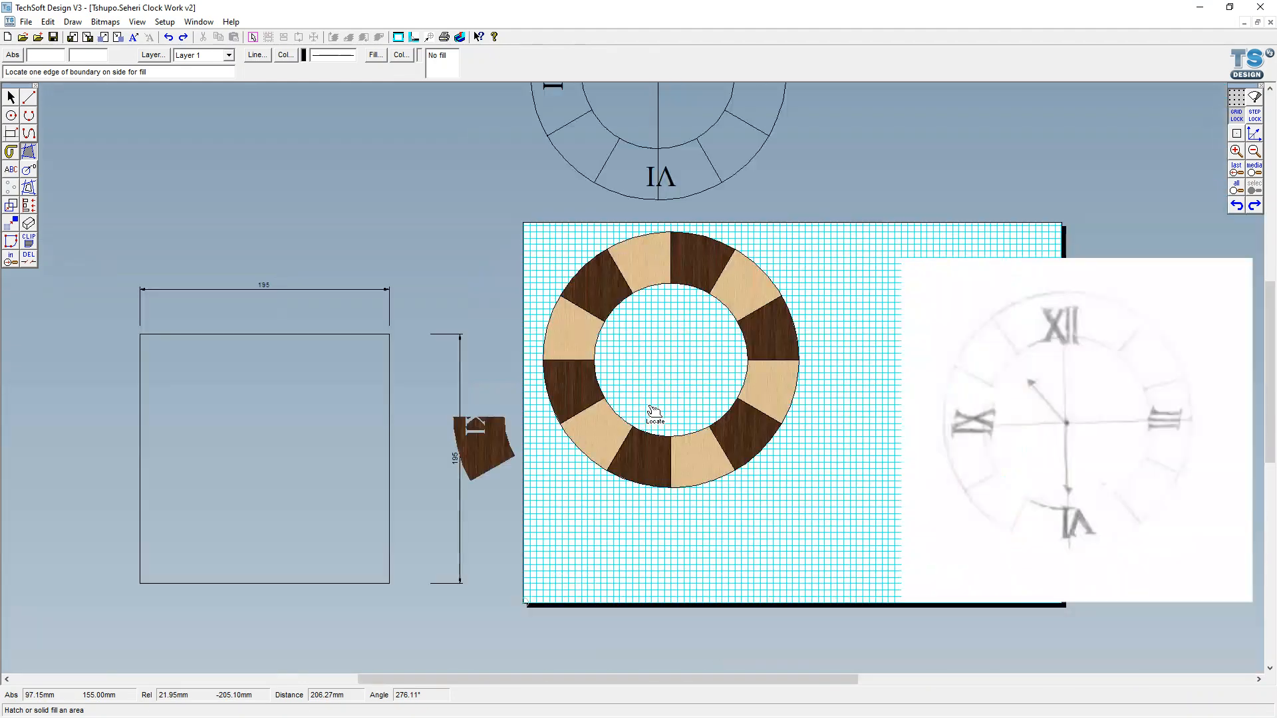
Add a diameter dimension to the ring's outer circle, with its text outside the upper-right edge
click(29, 170)
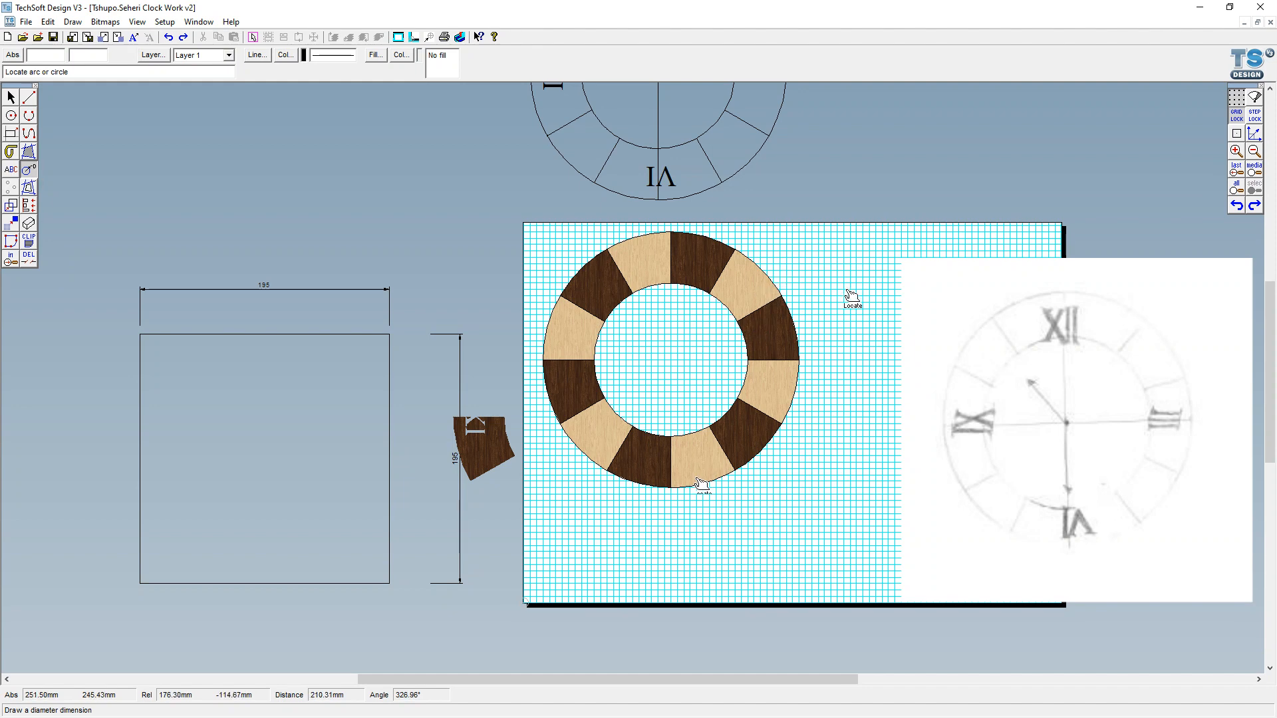
scroll(772, 286, up, 2)
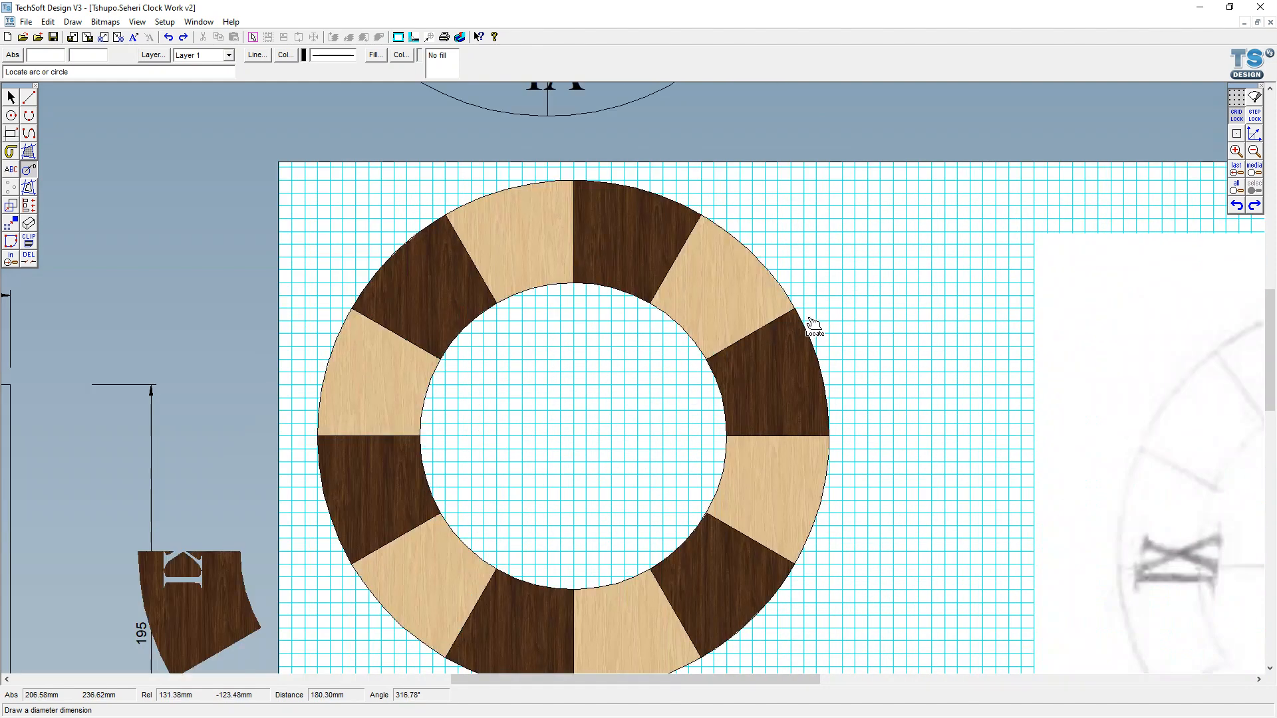
click(800, 310)
click(828, 274)
click(28, 168)
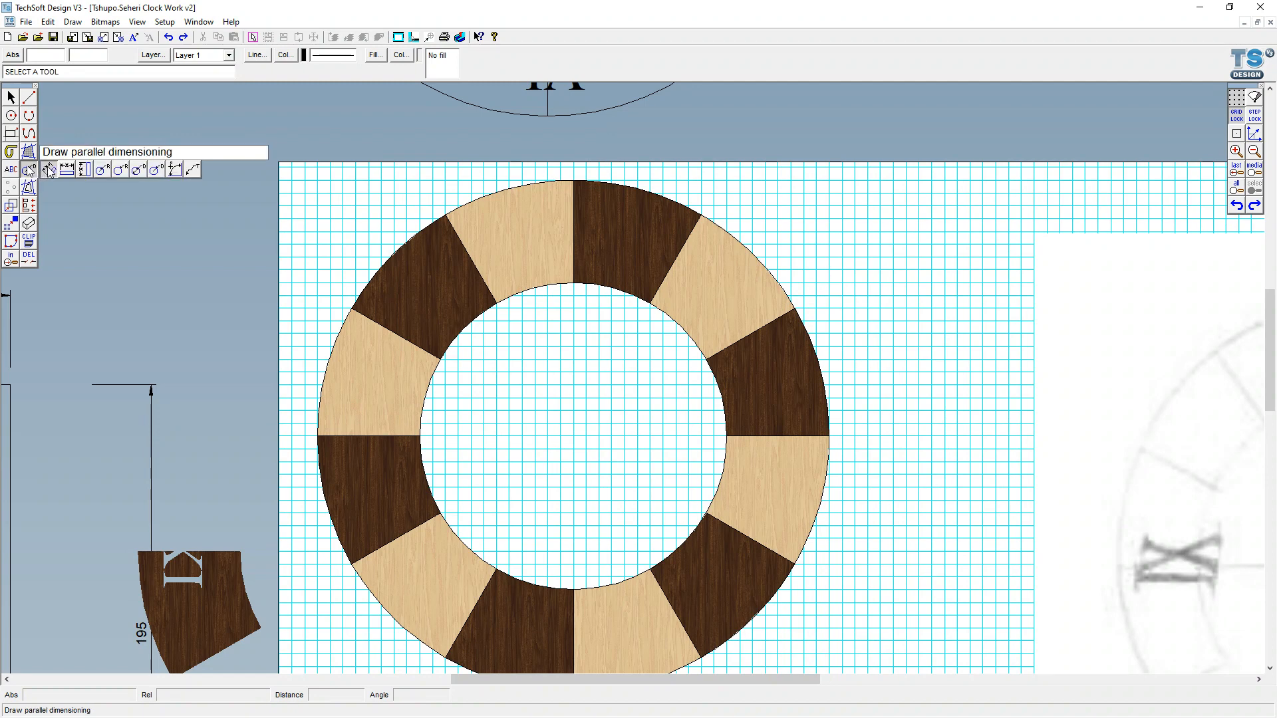
click(159, 170)
click(772, 267)
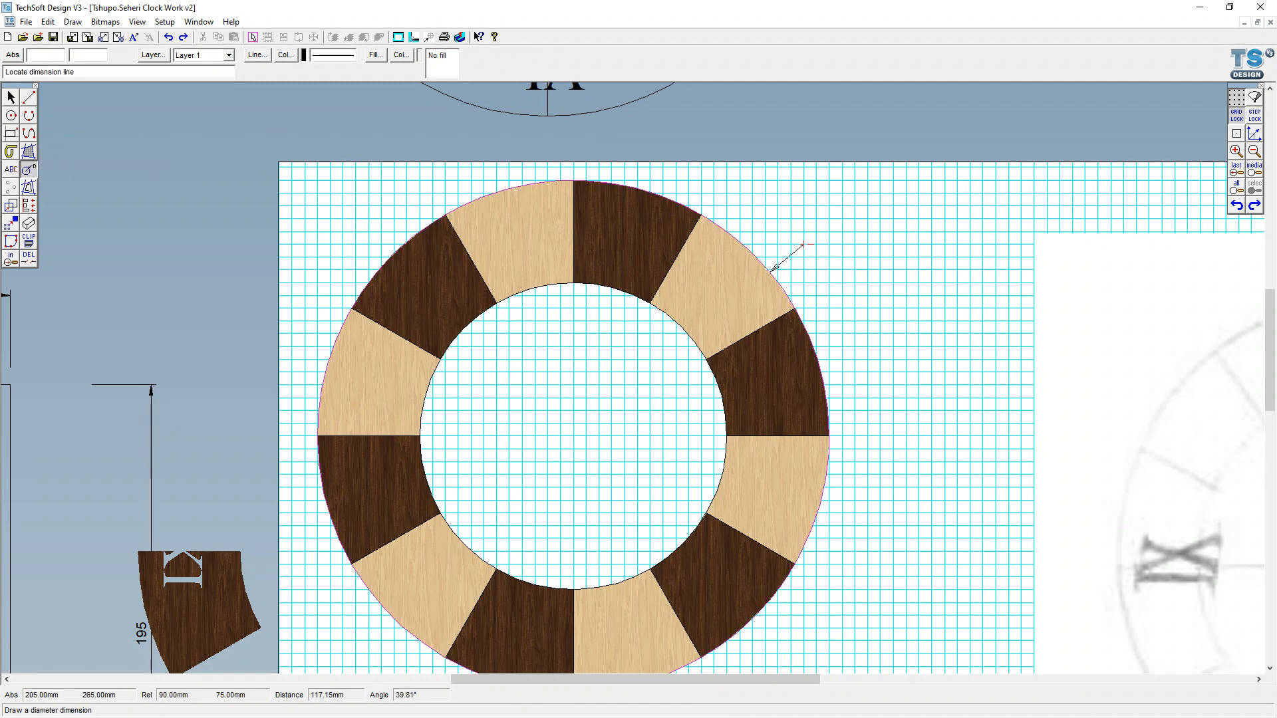
click(817, 233)
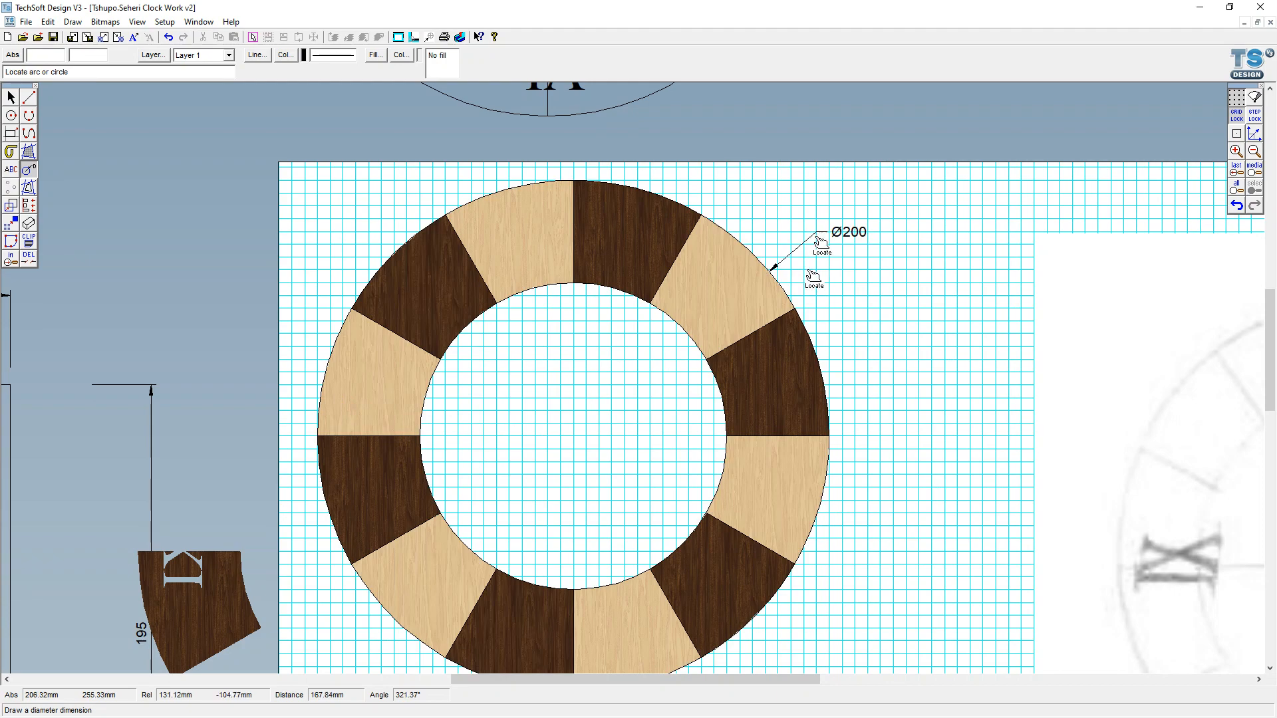
Try deleting the outer circle's diameter dimension, and undo the deletion
scroll(820, 247, down, 1)
click(10, 97)
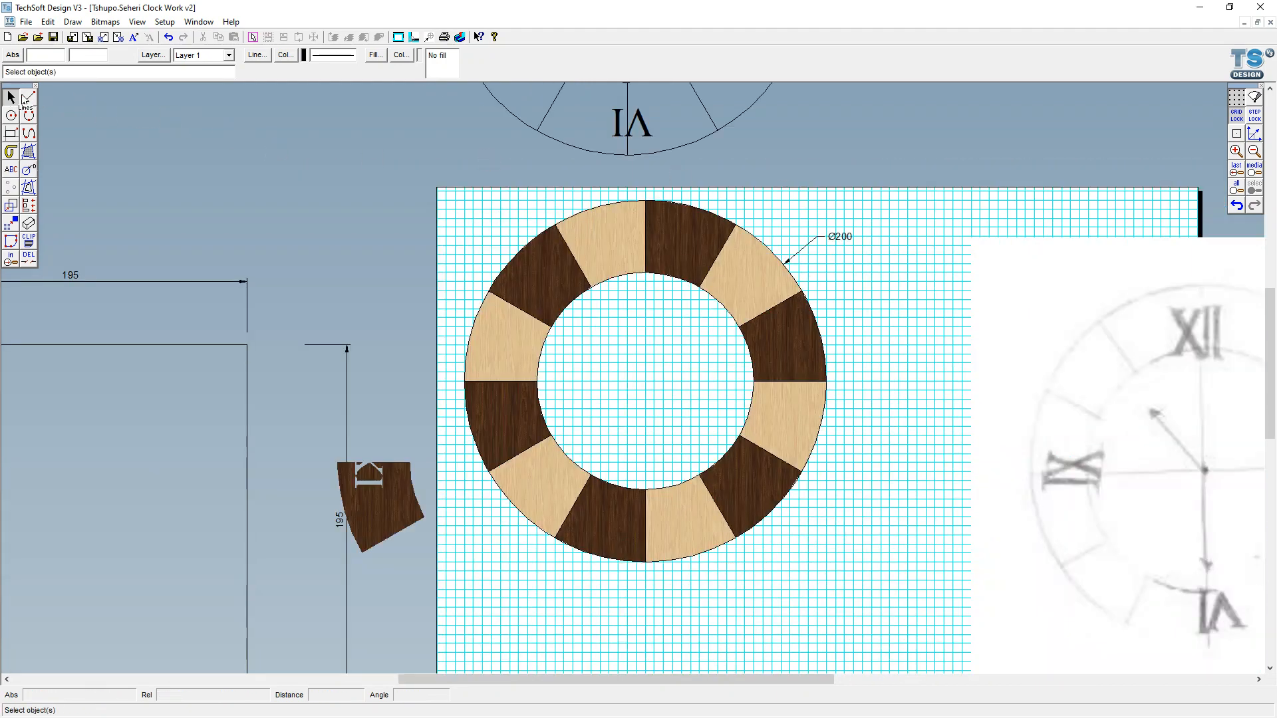
click(842, 237)
key(Delete)
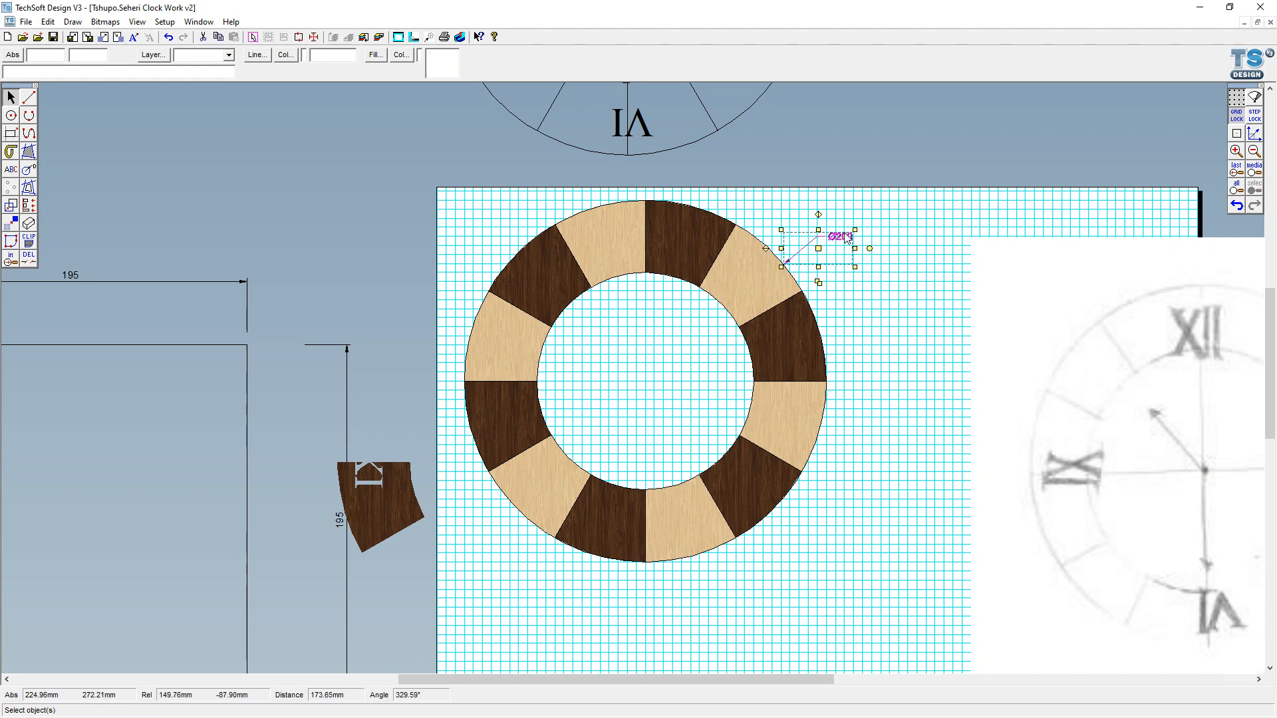
click(1249, 209)
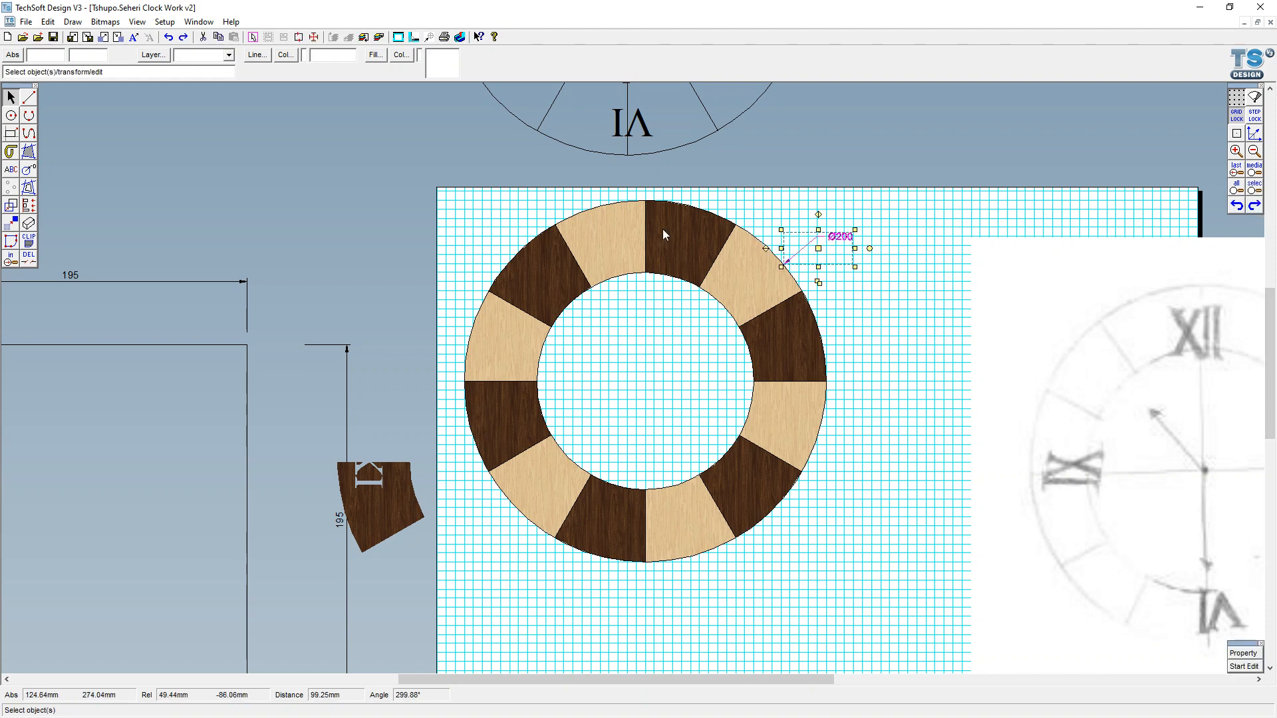
Move the complete wood ring together with its diameter dimension off the sheet, beside the Roman-numeral clock face
mouse_move(423, 173)
mouse_down()
mouse_move(820, 626)
mouse_move(870, 628)
mouse_up()
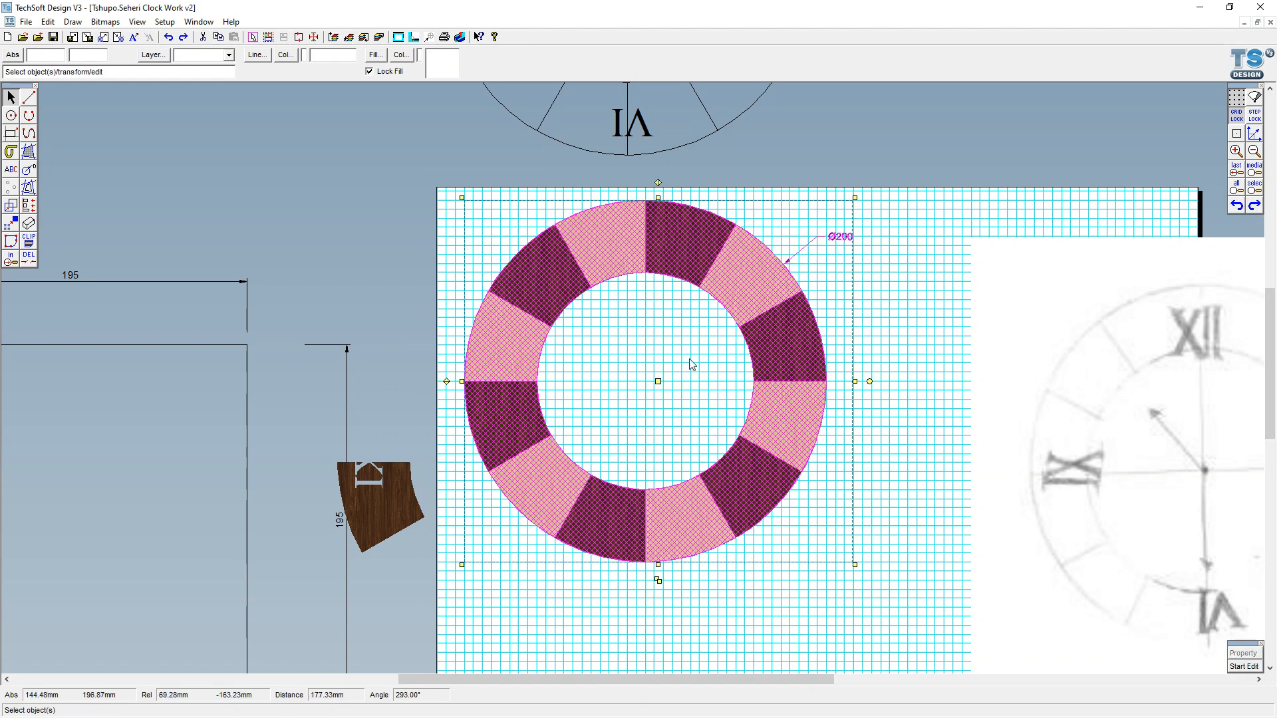
click(659, 382)
scroll(663, 397, down, 1)
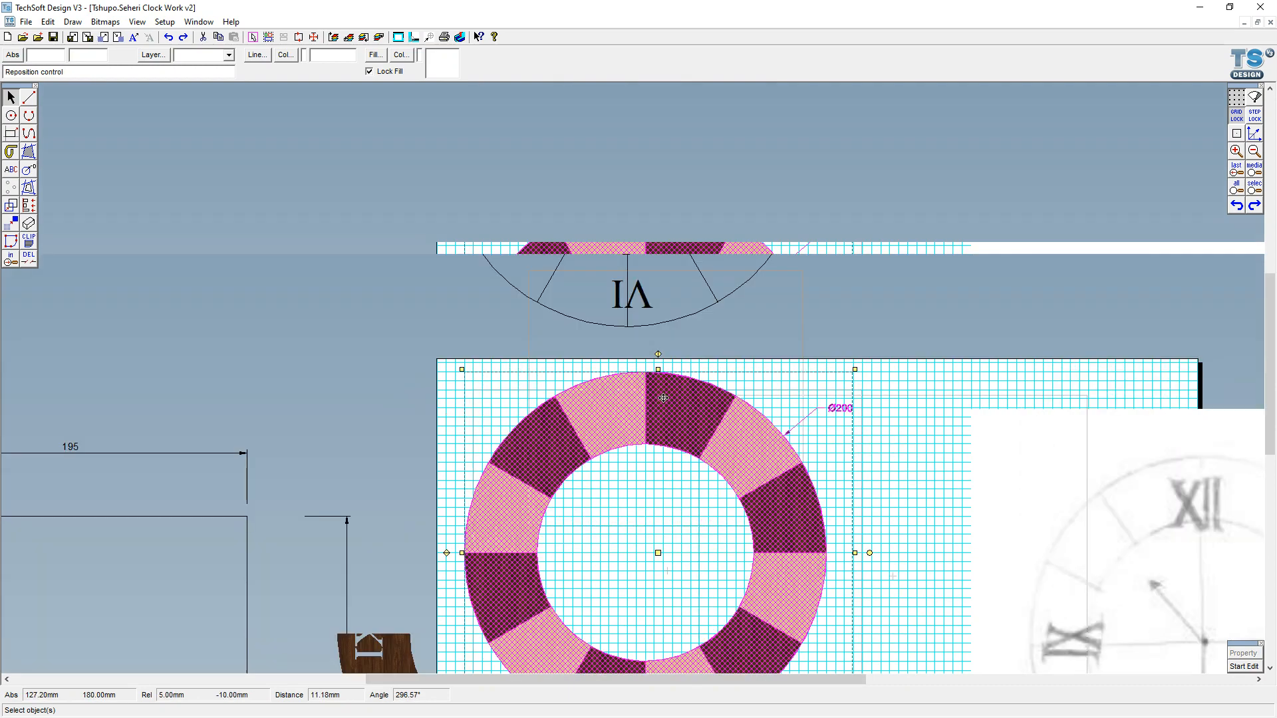
click(840, 190)
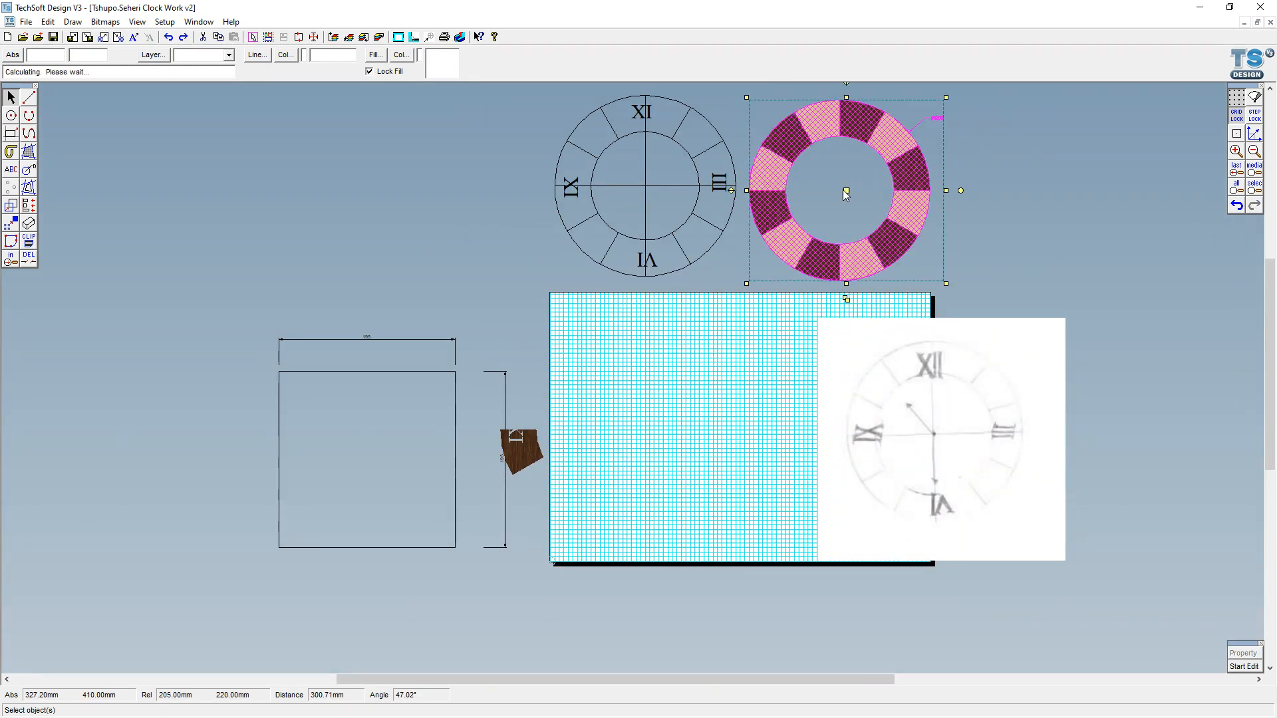
Duplicate the wood ring without its diameter dimension, and place the copy on the left part of the grid sheet
click(940, 119)
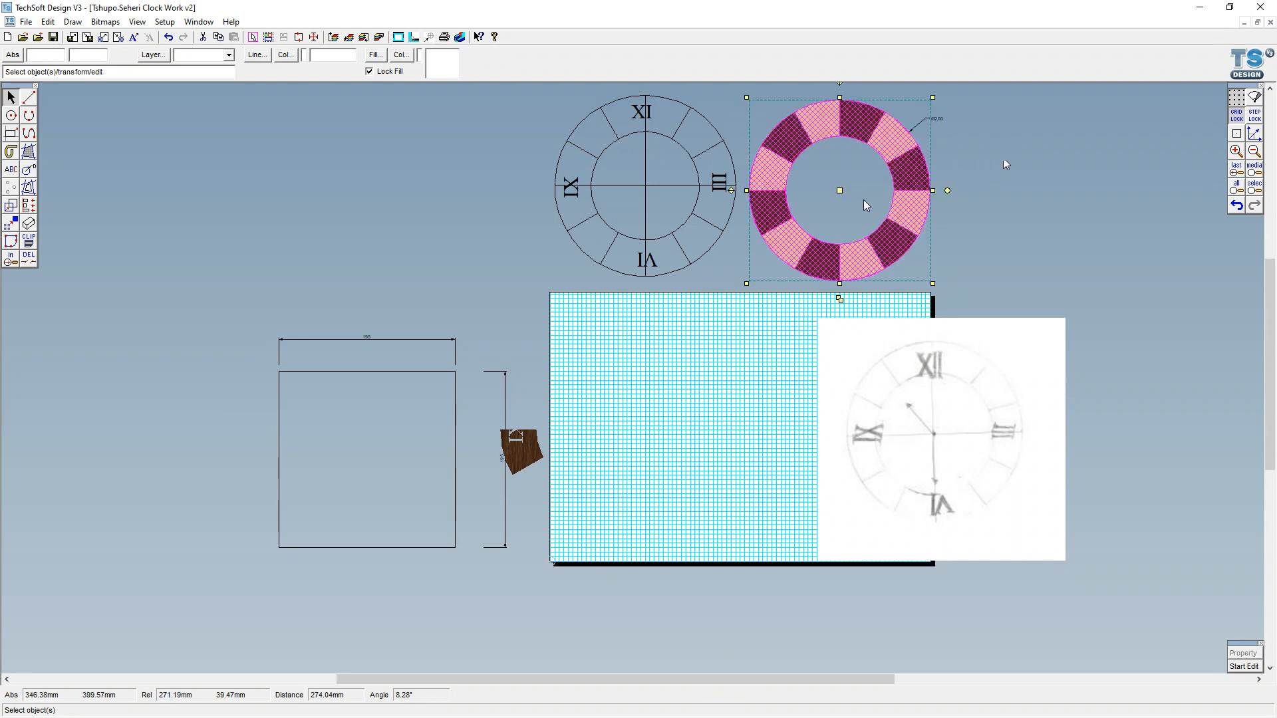
key(ctrl+c)
key(ctrl+v)
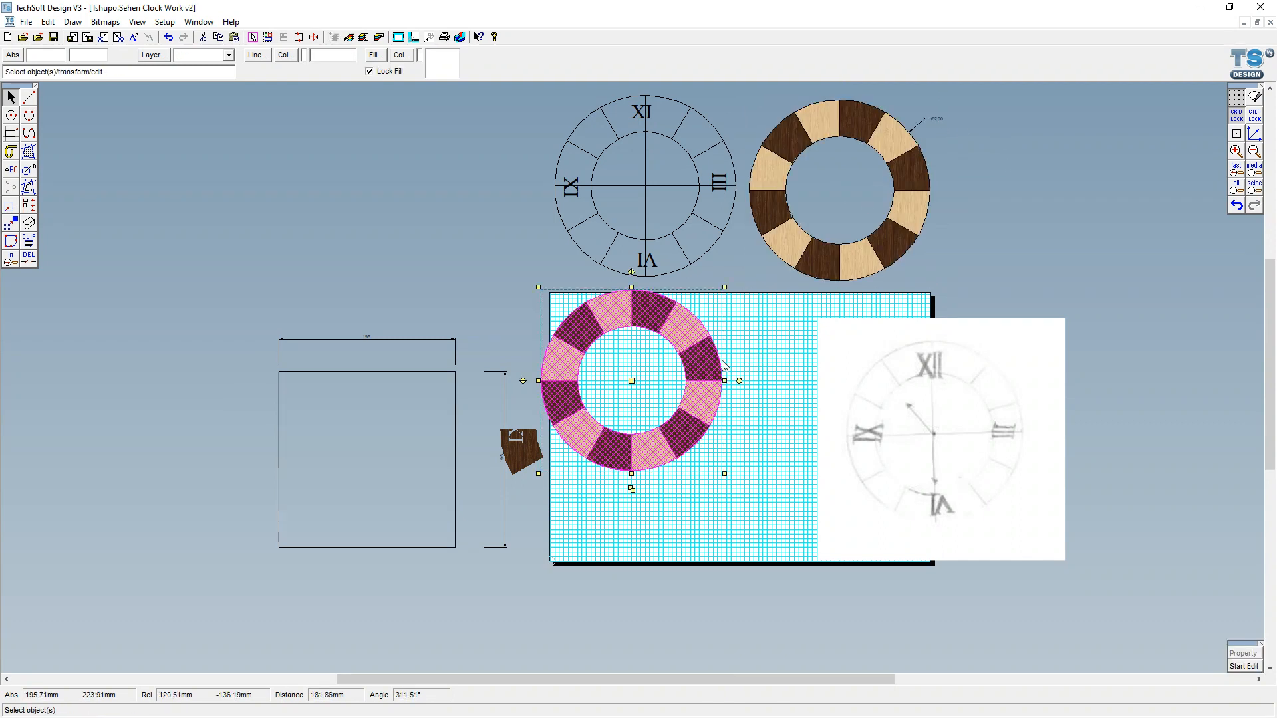
drag(634, 381, 659, 402)
scroll(658, 402, up, 2)
scroll(659, 428, up, 2)
scroll(657, 428, down, 2)
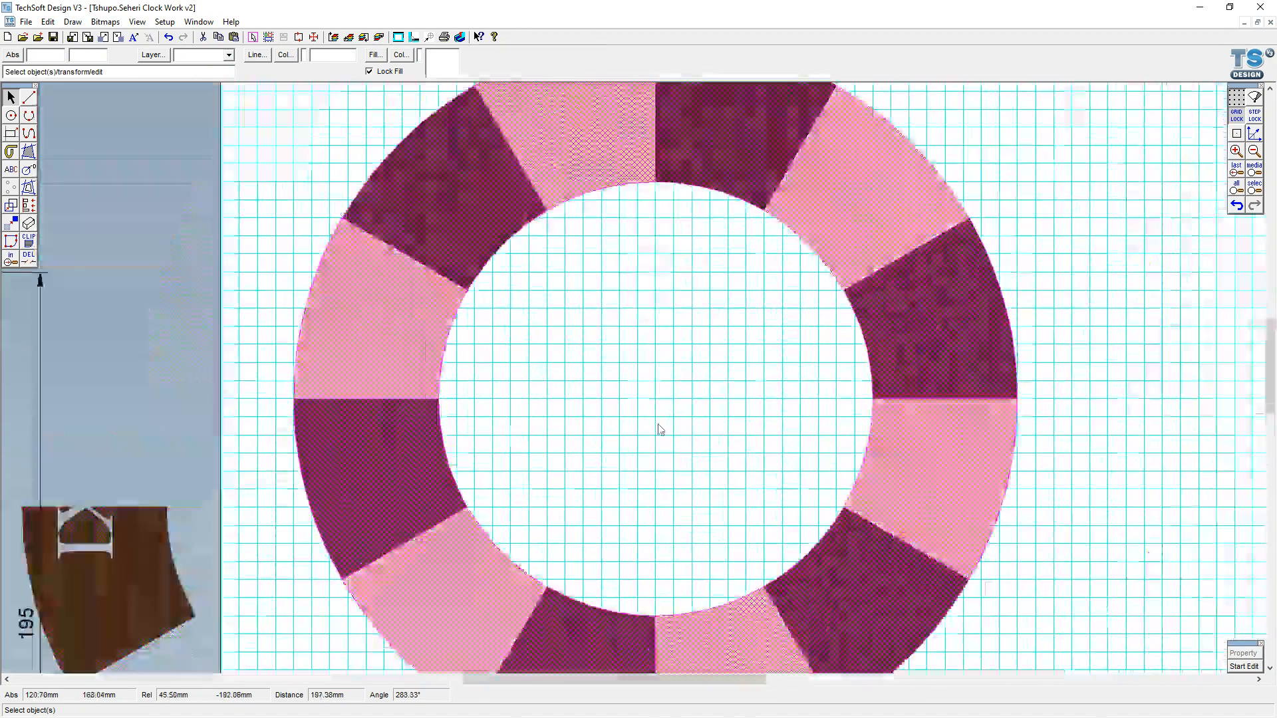
click(986, 384)
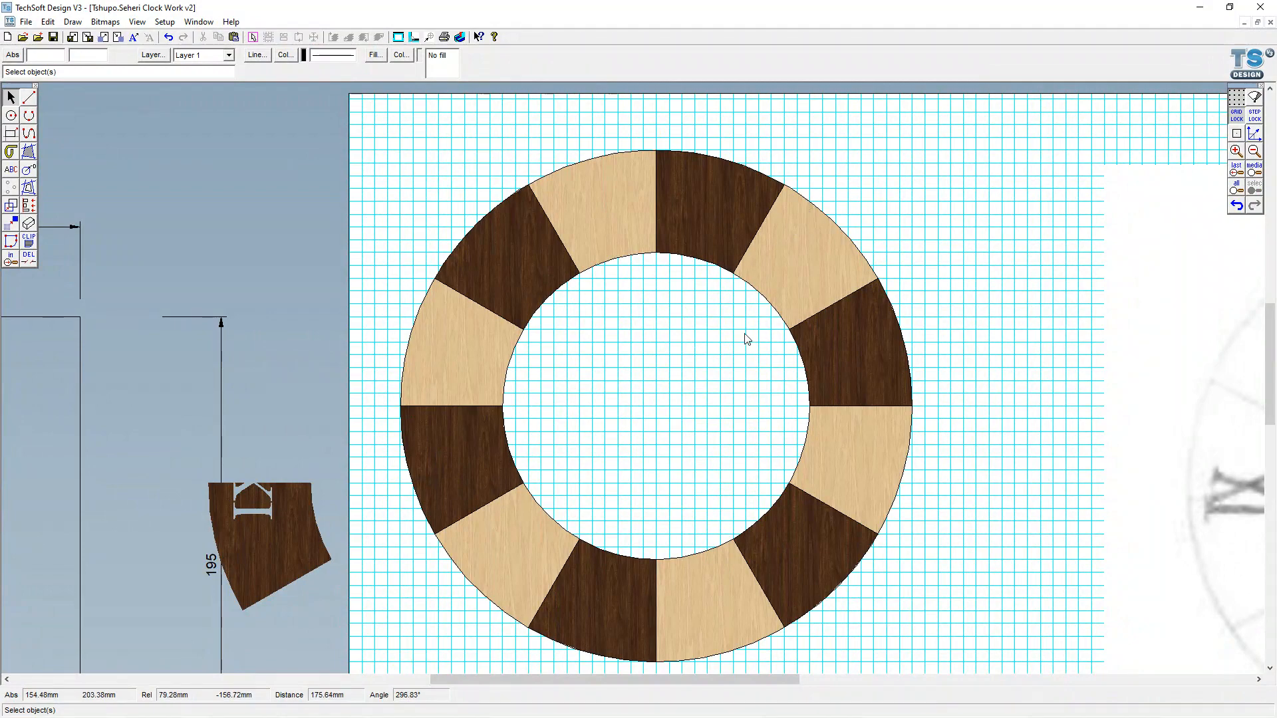
Shrink the copied ring by 5 mm in both width and height from its upper-right corner
scroll(640, 229, down, 1)
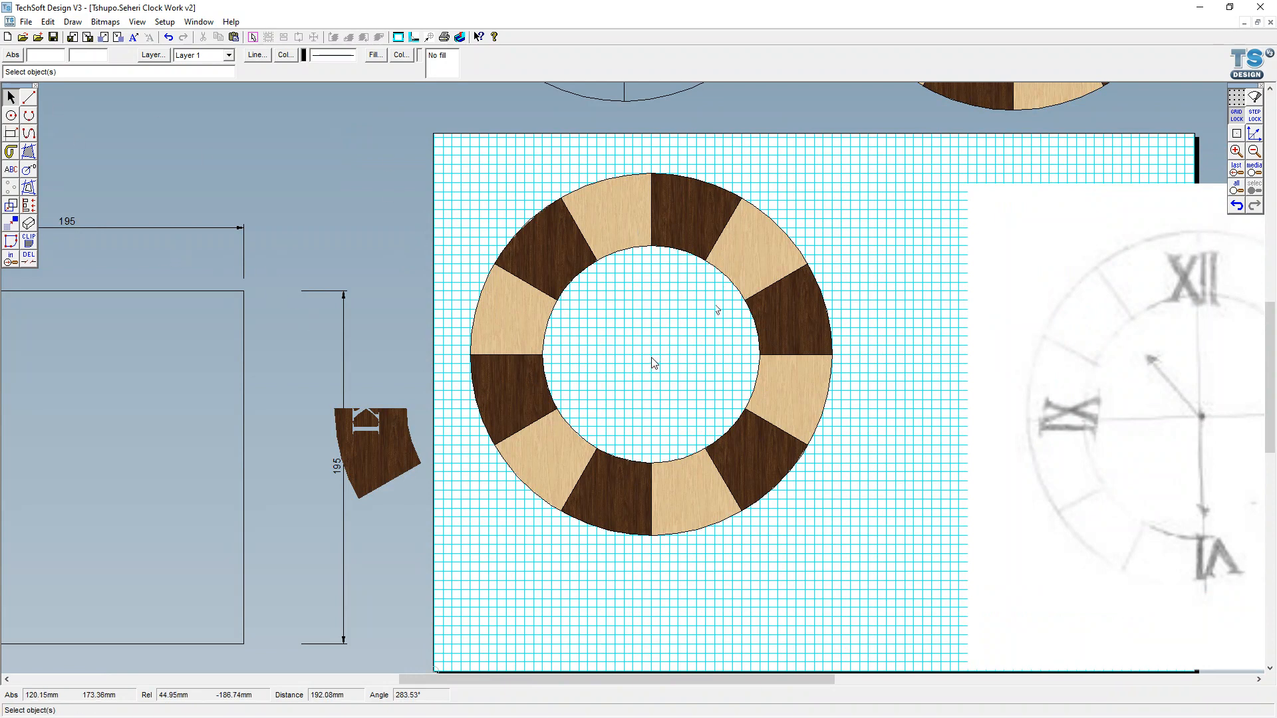
mouse_move(450, 150)
mouse_down()
mouse_move(841, 485)
mouse_move(888, 566)
mouse_up()
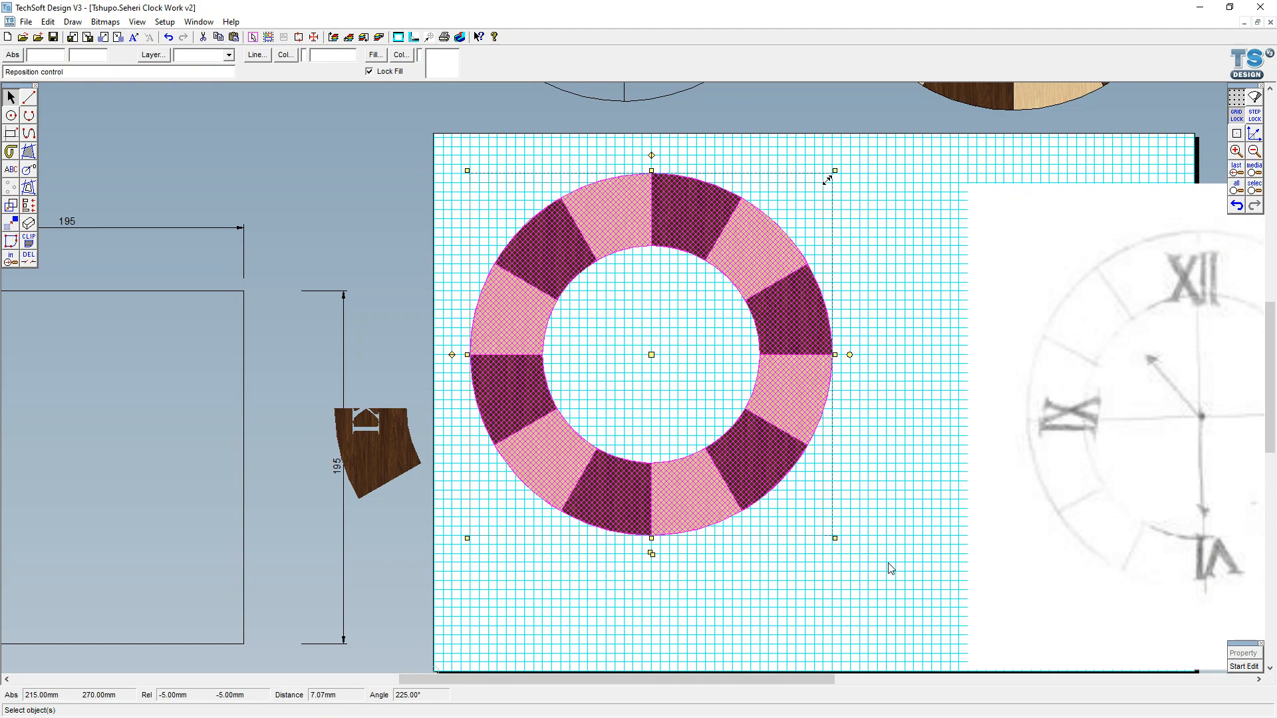
drag(835, 170, 826, 179)
scroll(646, 360, up, 4)
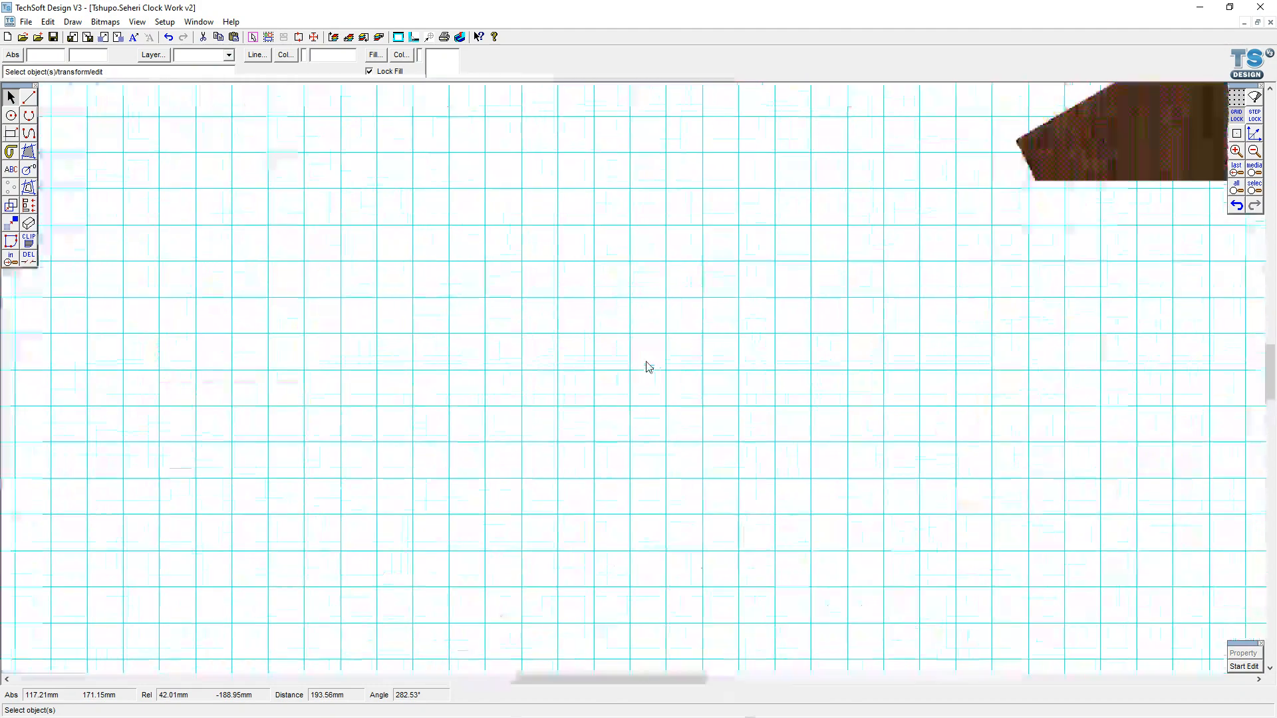
scroll(648, 357, down, 3)
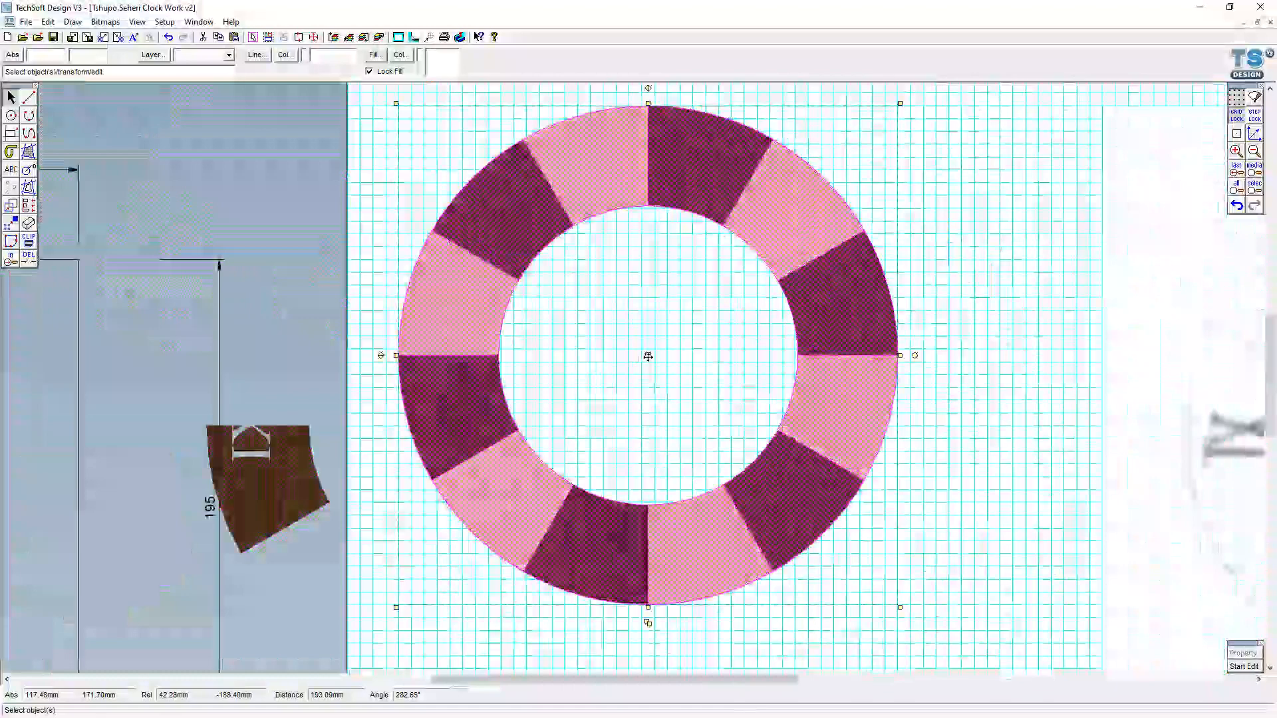
scroll(648, 357, down, 1)
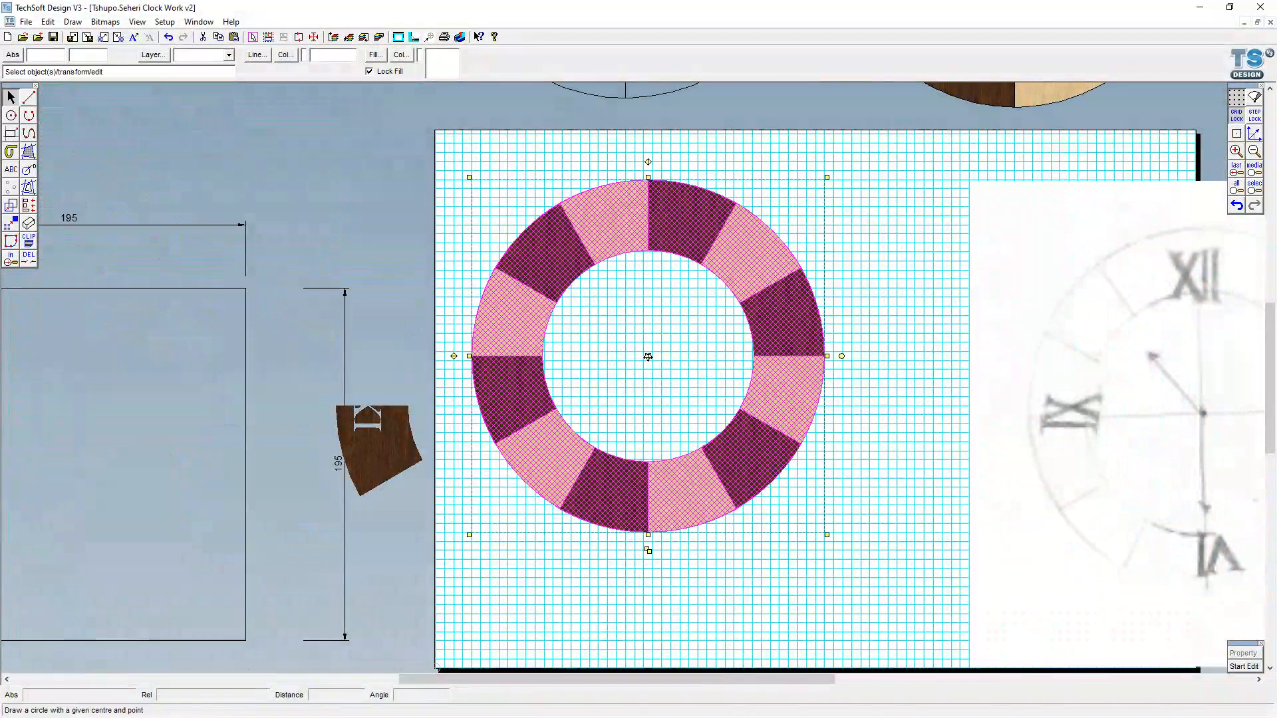
Draw a horizontal line about 15 mm long inside the inner circle, just above the ring's centre
click(28, 100)
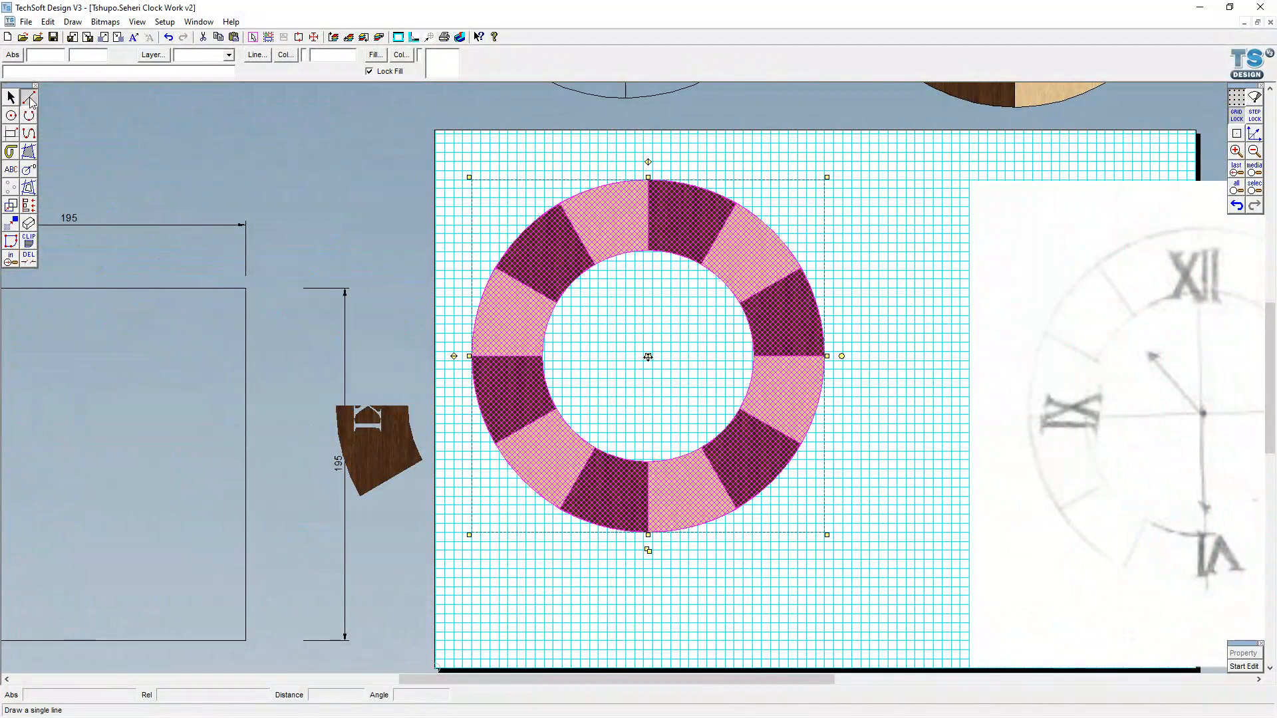
click(626, 342)
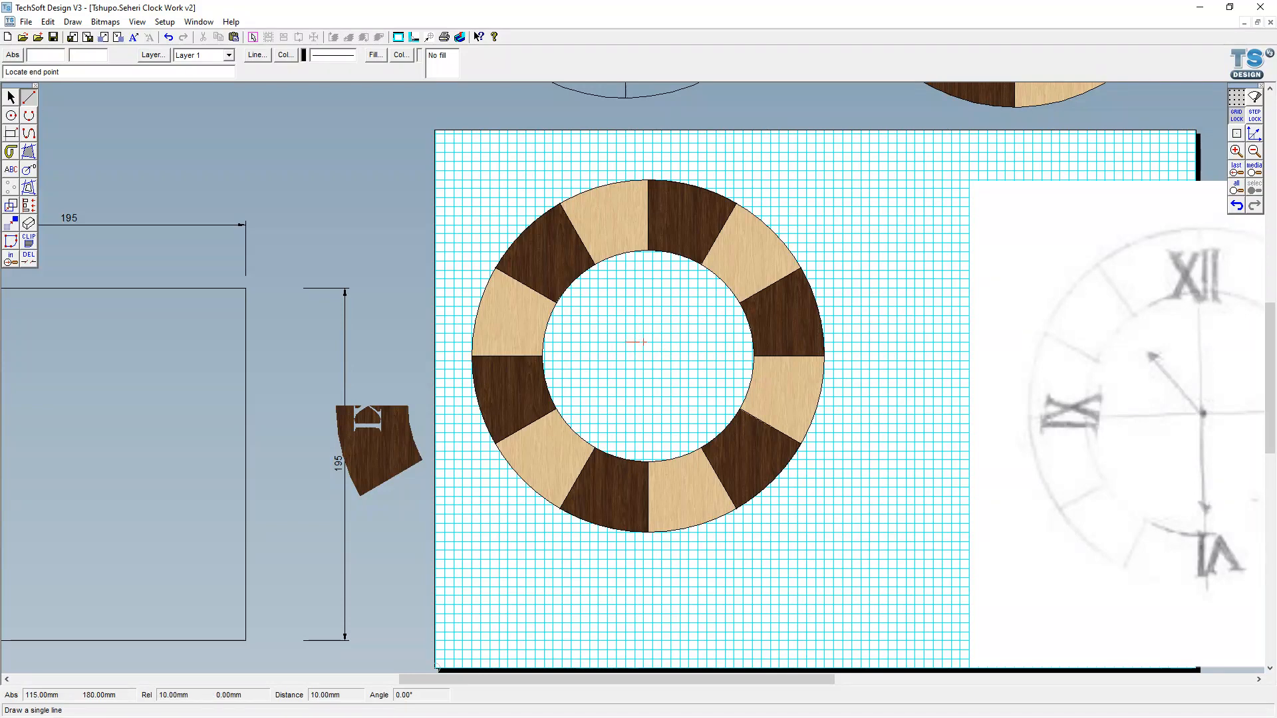
click(653, 342)
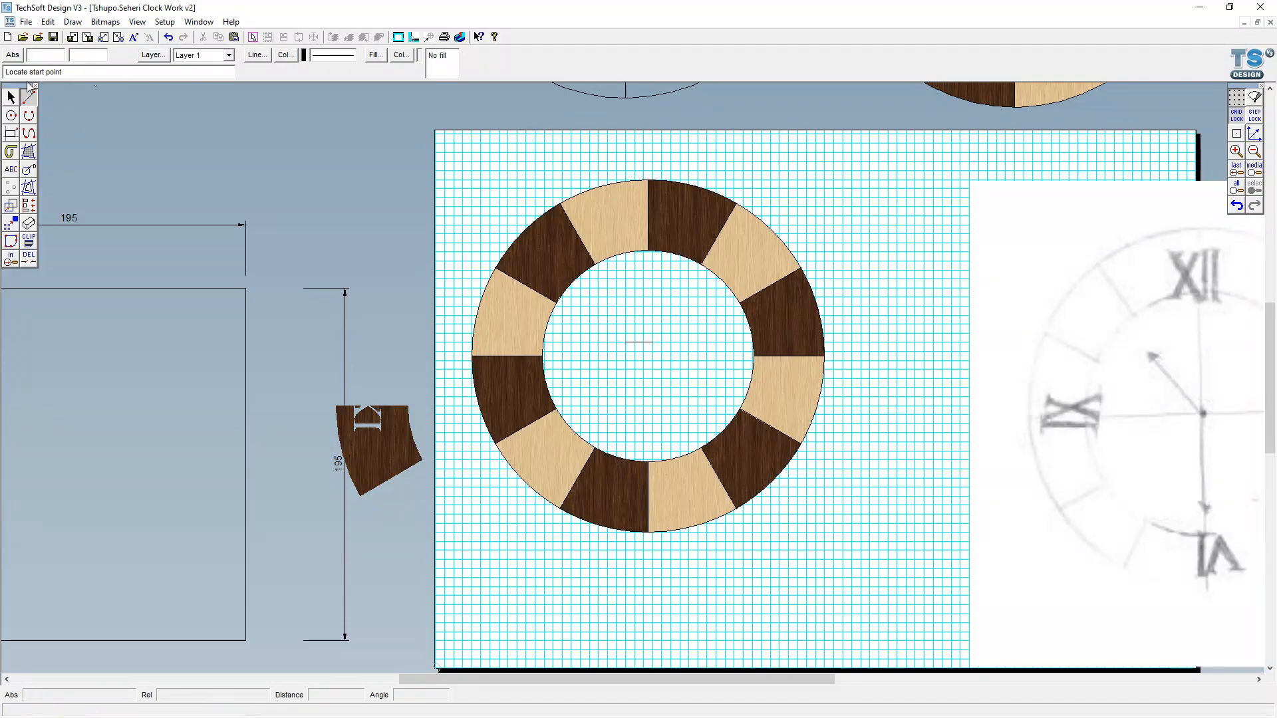
Move the shrunken ring so that its centre lies on the right end of the short horizontal line
click(11, 97)
drag(436, 157, 916, 609)
scroll(636, 377, up, 2)
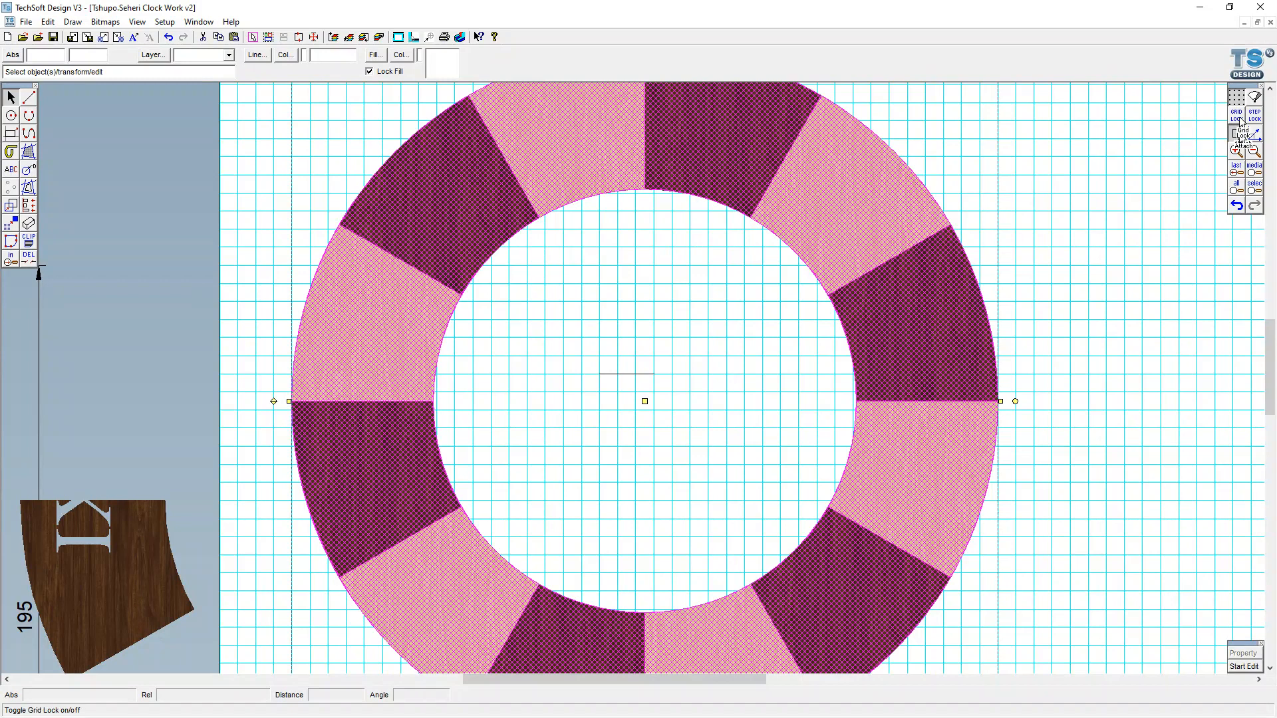
click(651, 407)
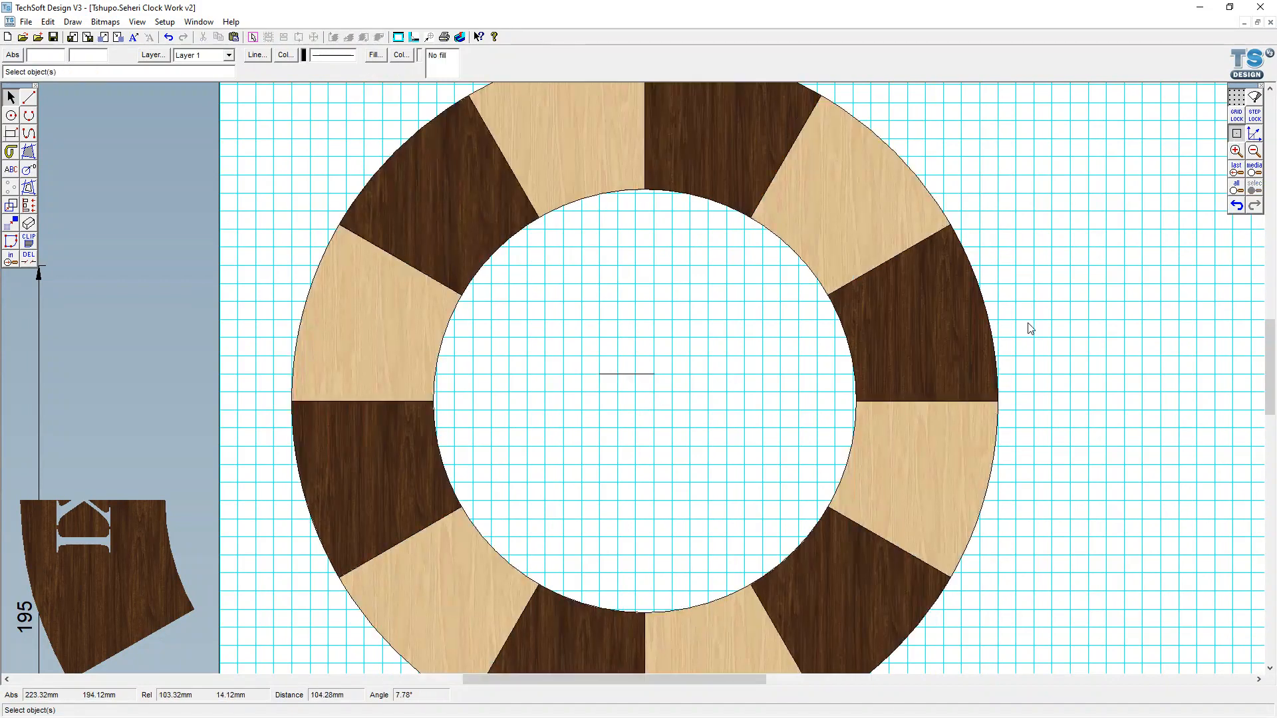
scroll(1030, 328, down, 1)
drag(491, 99, 1067, 656)
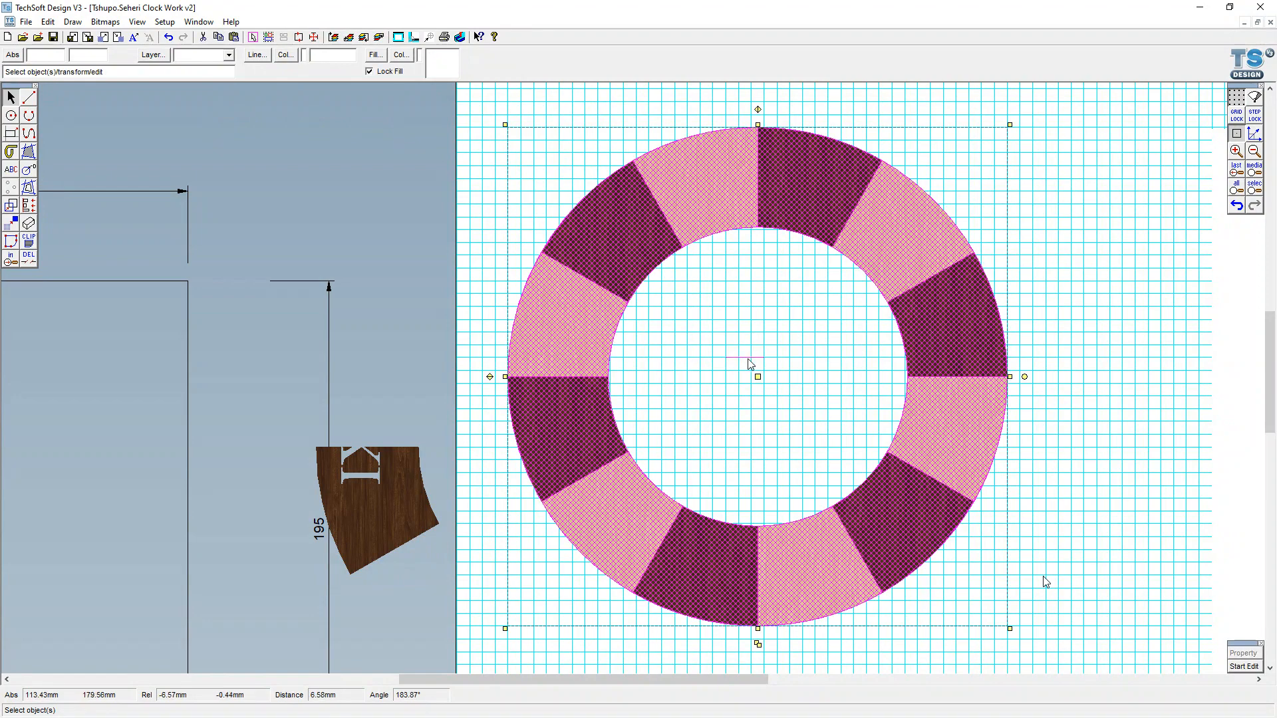
scroll(754, 399, up, 2)
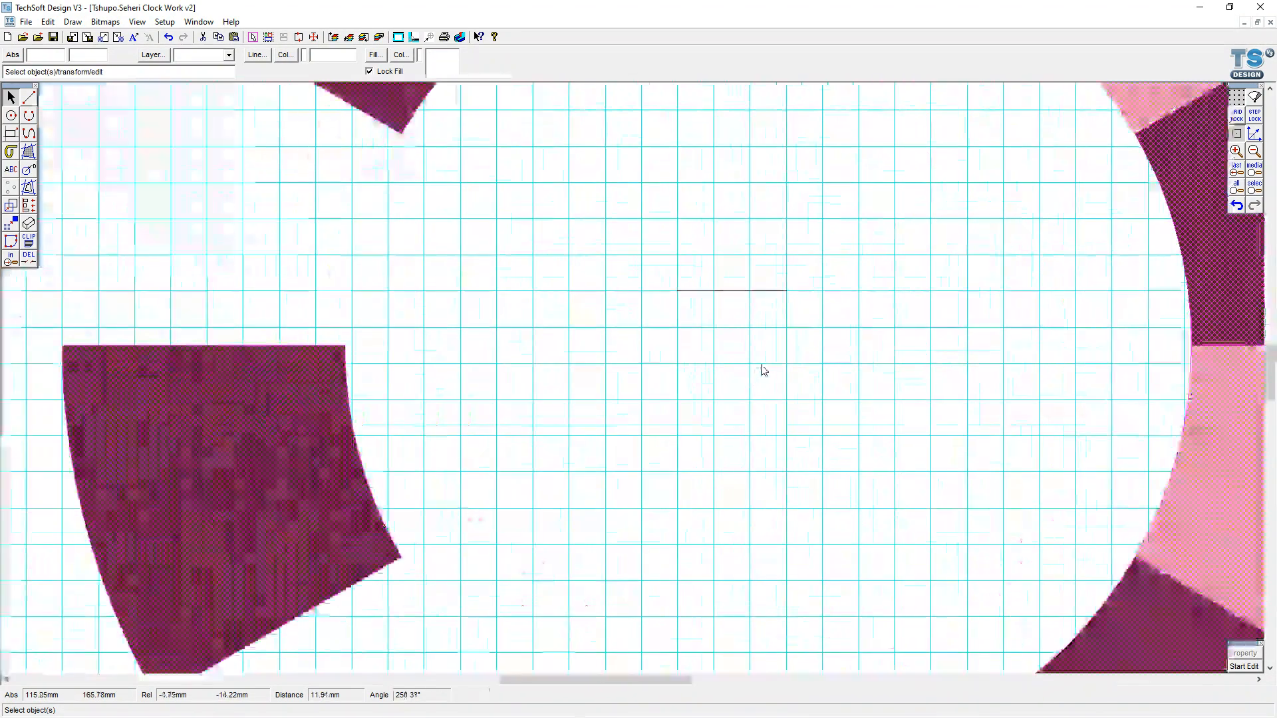
click(789, 296)
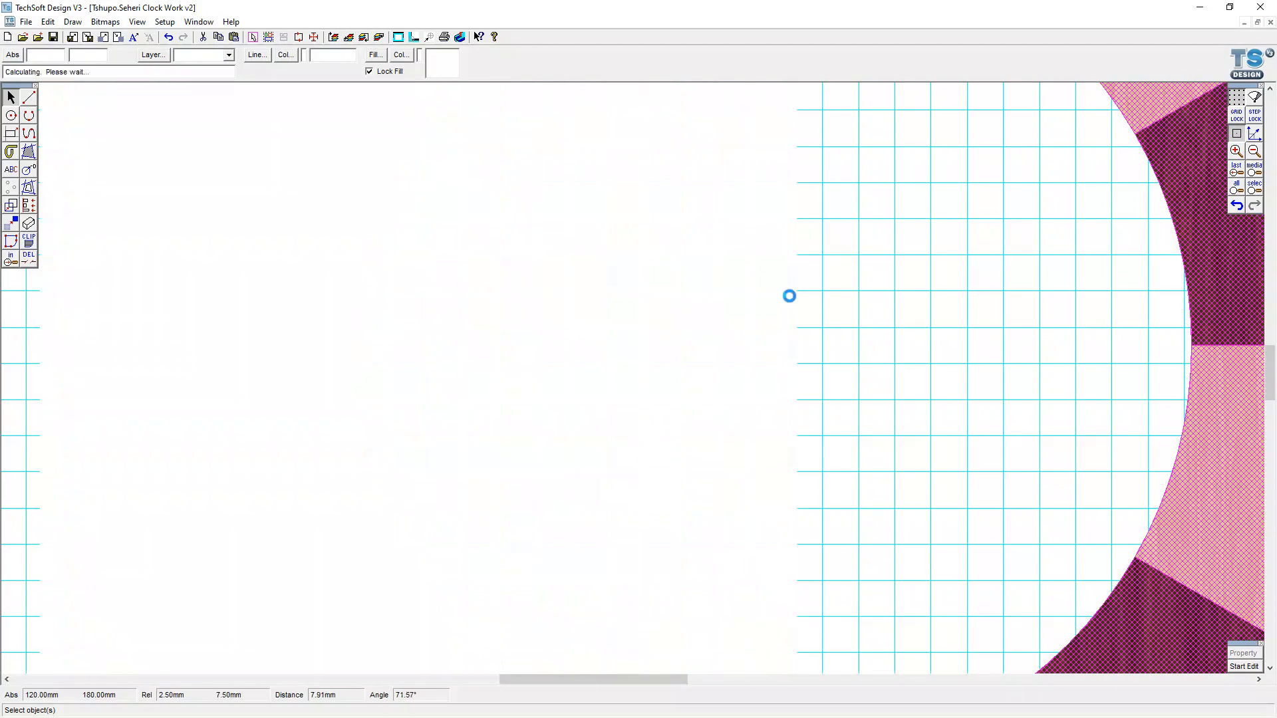
scroll(787, 291, down, 2)
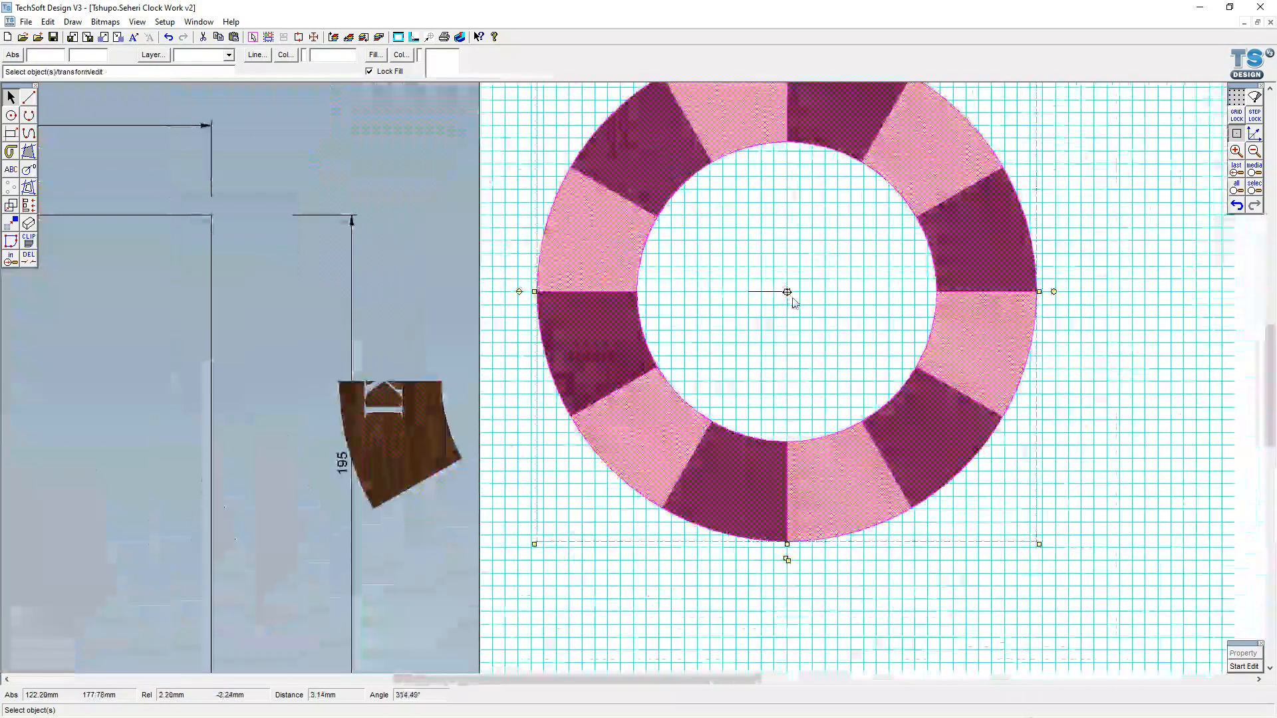
click(797, 398)
scroll(752, 399, down, 2)
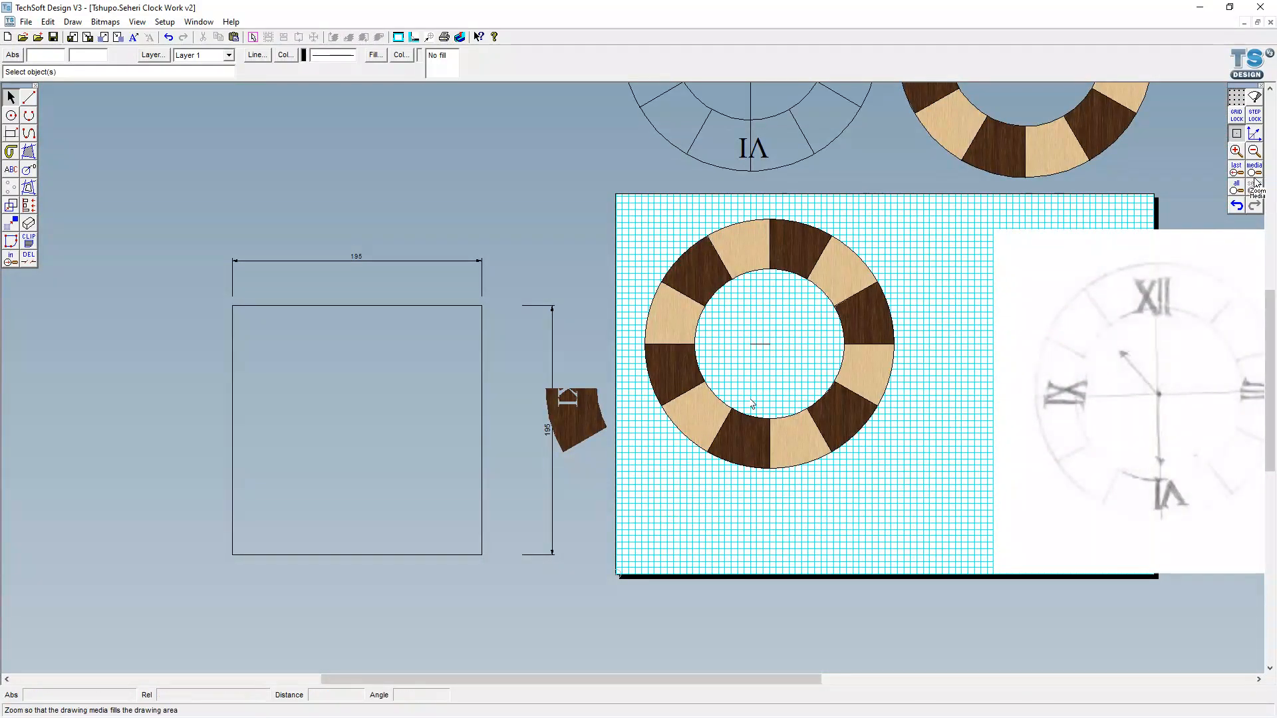
Undo the ring's move, the short line and the 5 mm shrinking, and check the restored ring's outer diameter with a temporary dimension
click(1237, 205)
click(787, 340)
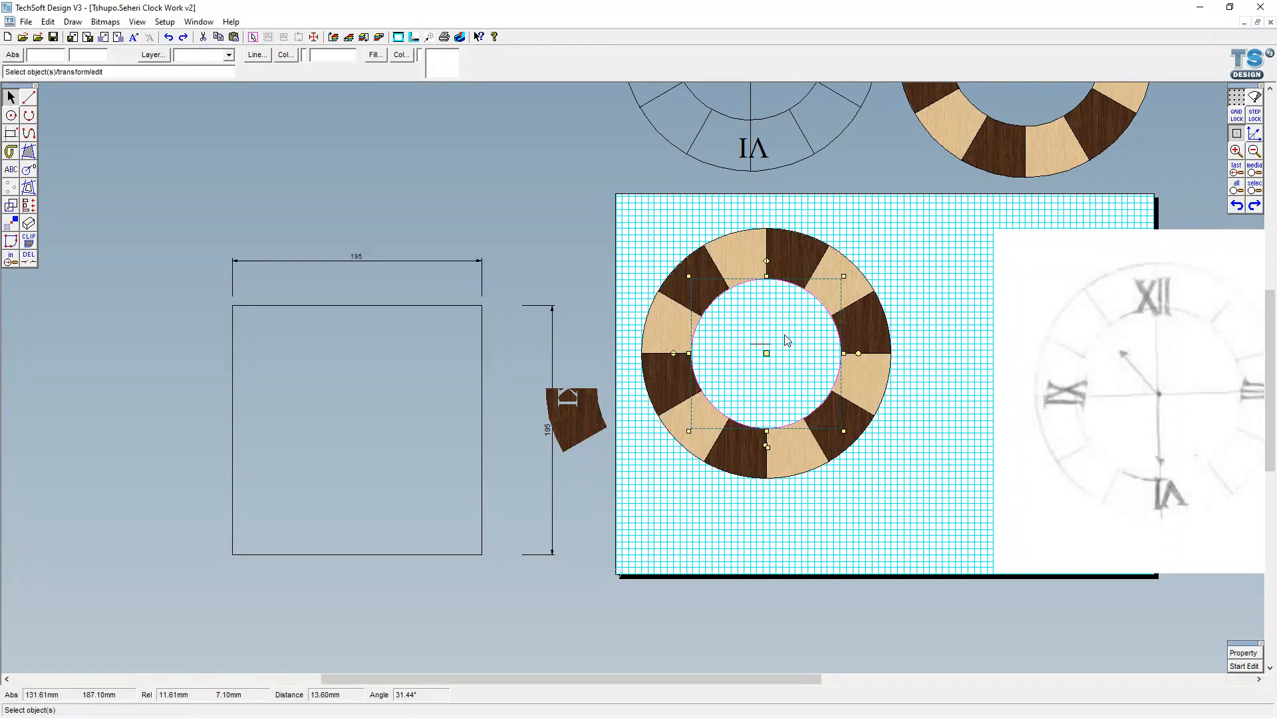
click(1237, 205)
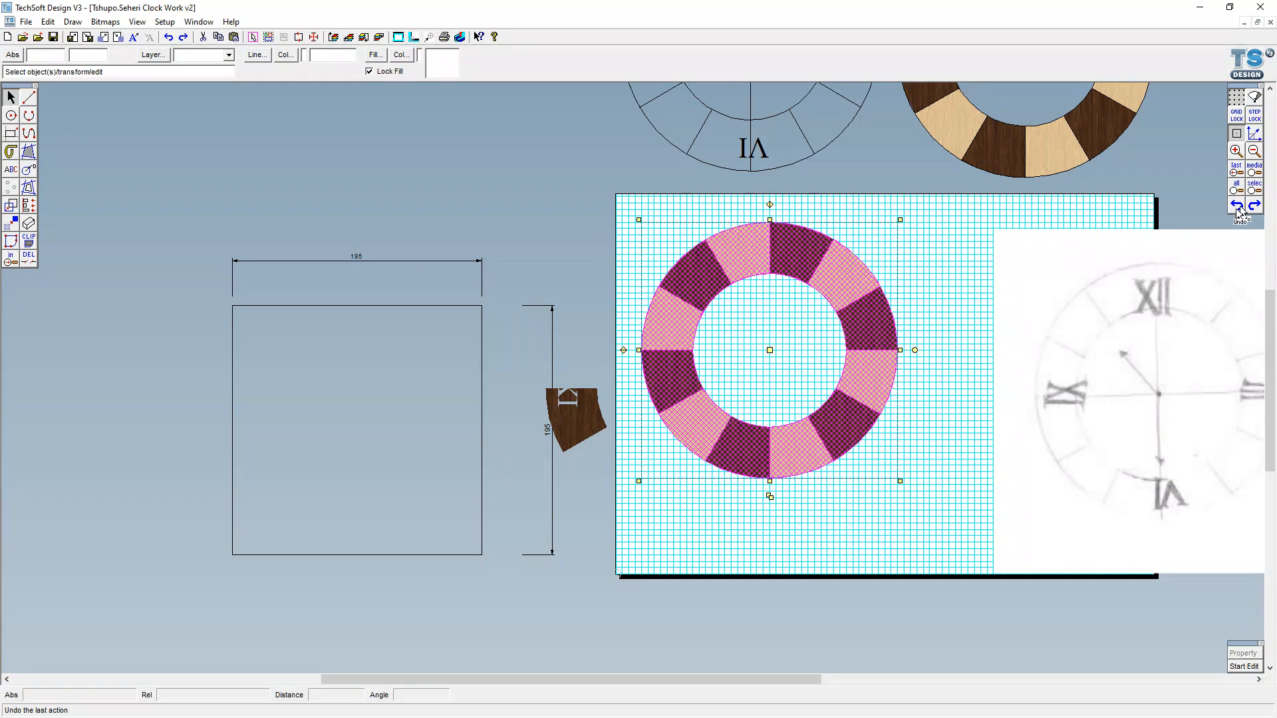
click(29, 169)
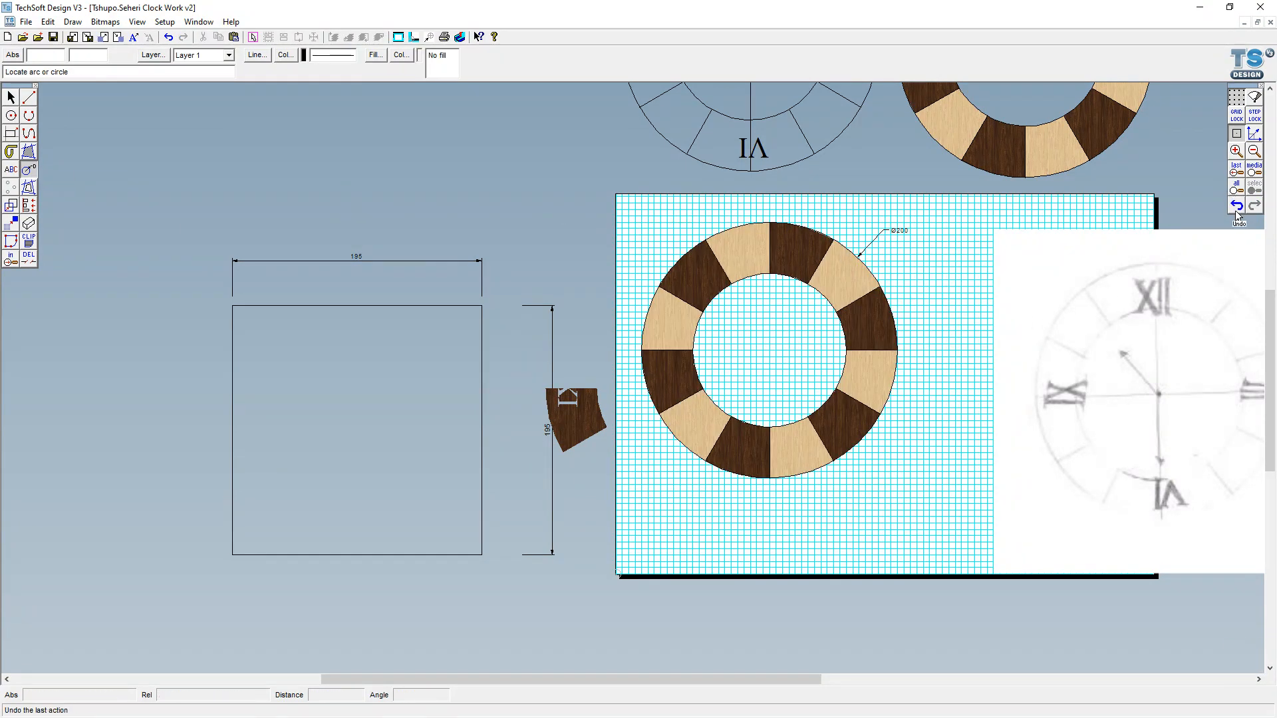
click(11, 97)
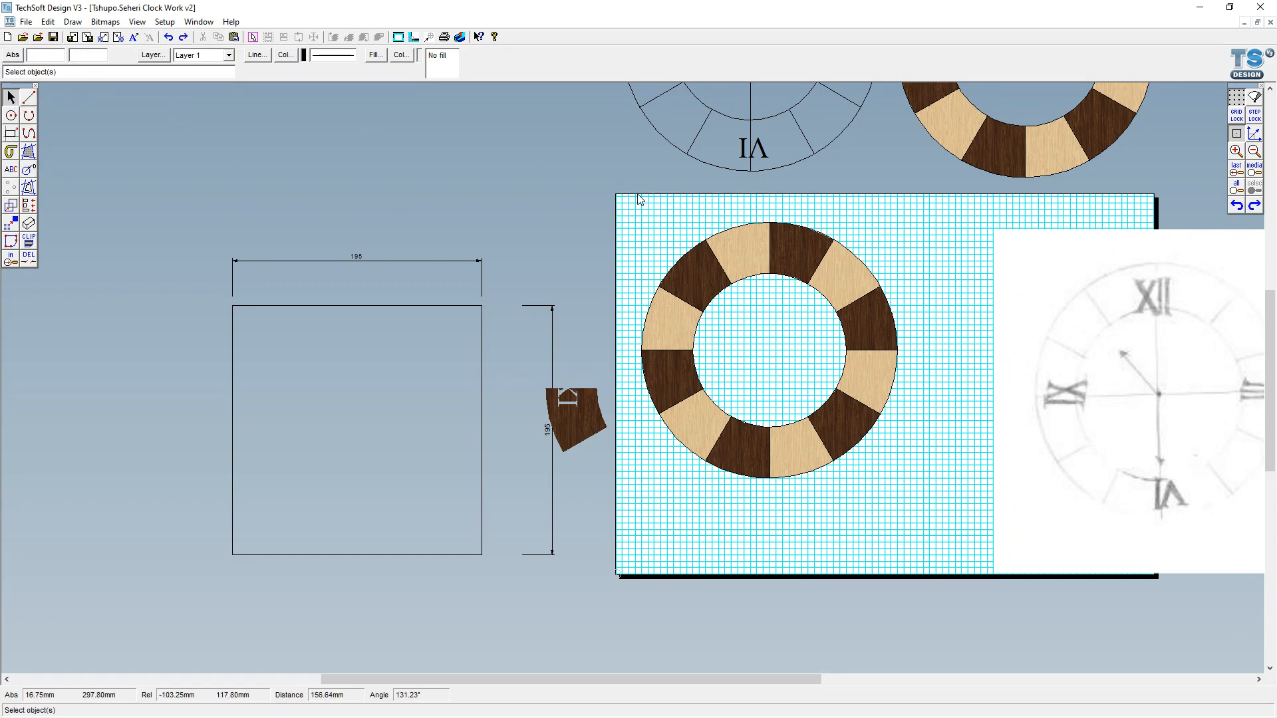
Select the whole wood ring on the grid sheet and start the Size command for it
drag(637, 195, 950, 552)
scroll(765, 352, up, 3)
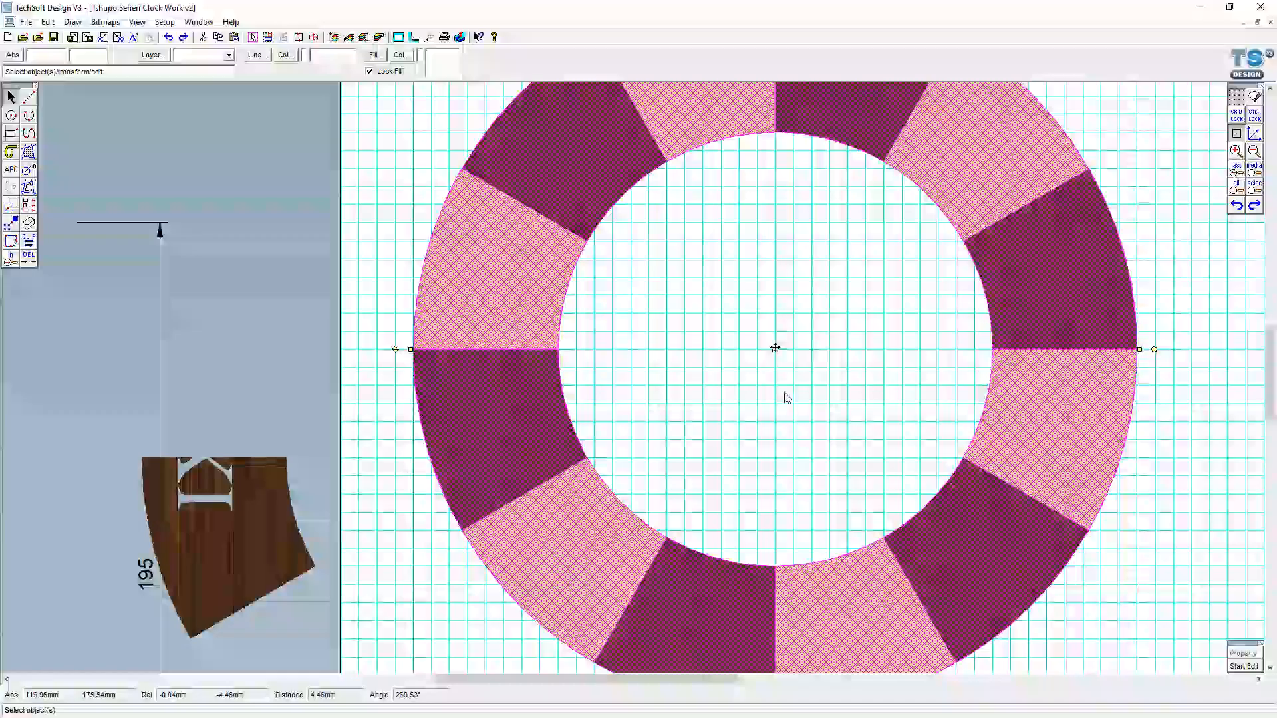
scroll(776, 373, down, 1)
click(11, 205)
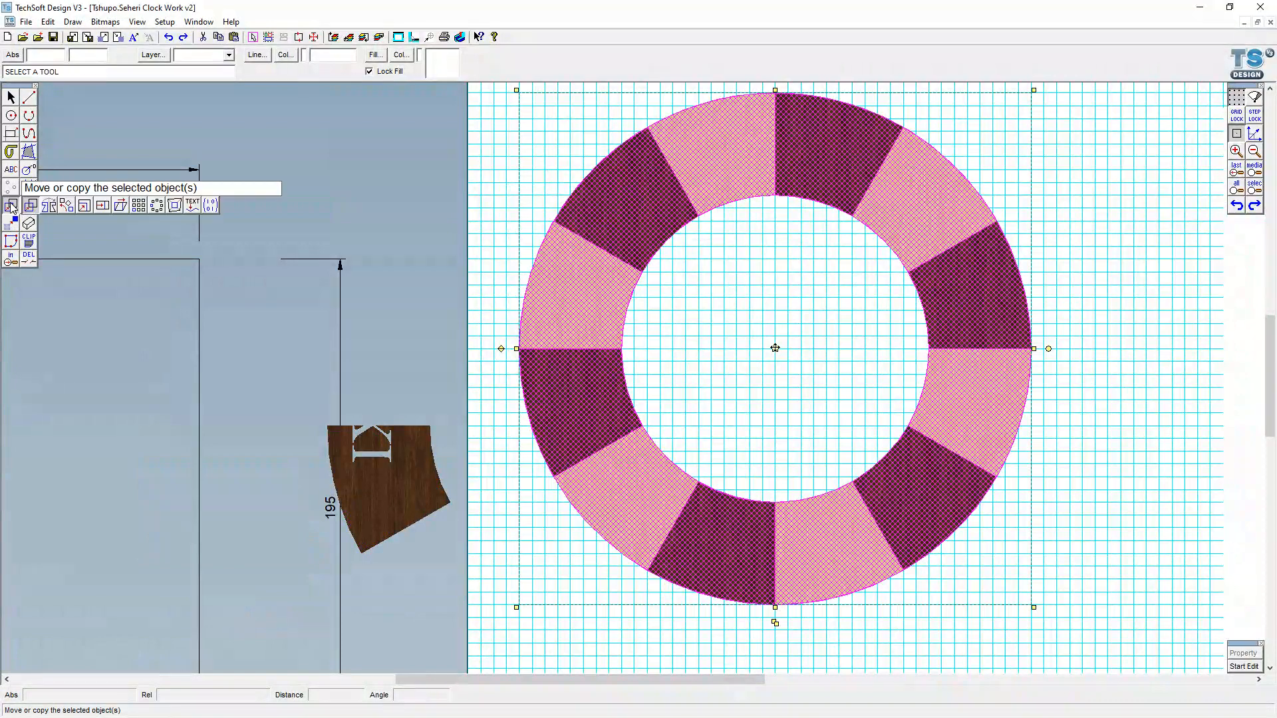
click(84, 208)
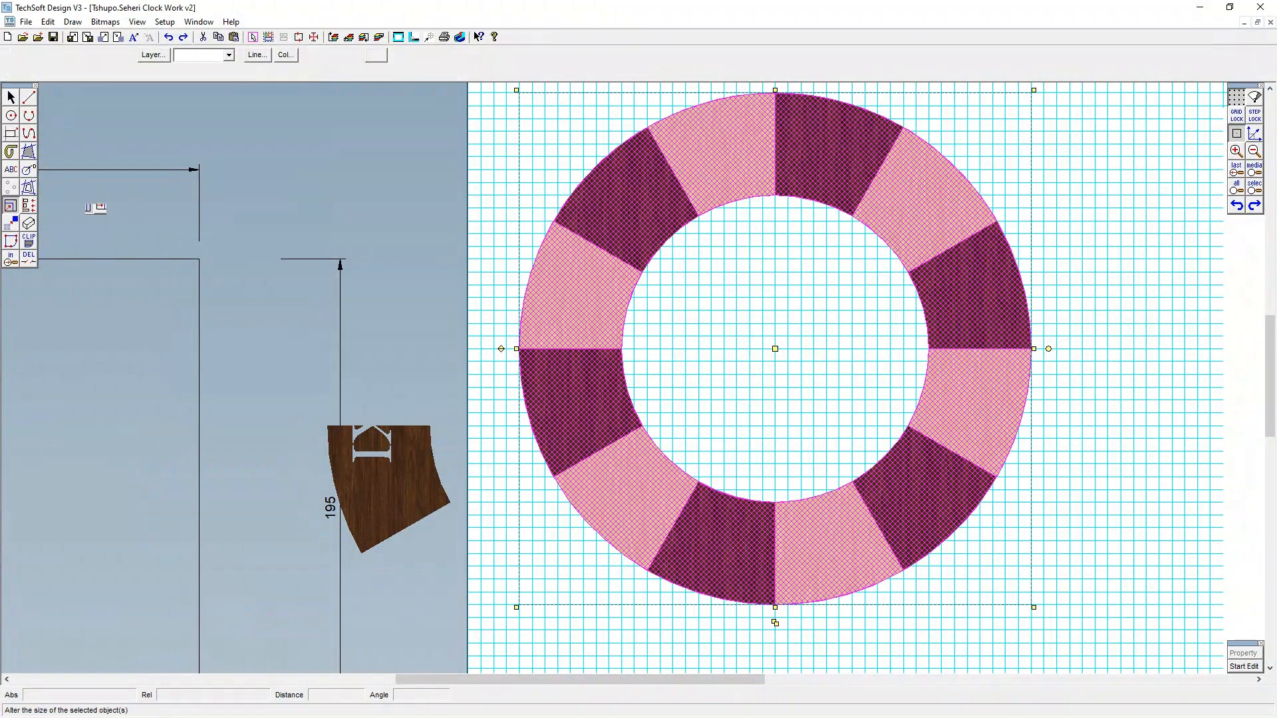
Try to resize the ring by a factor of 1.95 in X and Y about its centre, and undo it
double_click(614, 292)
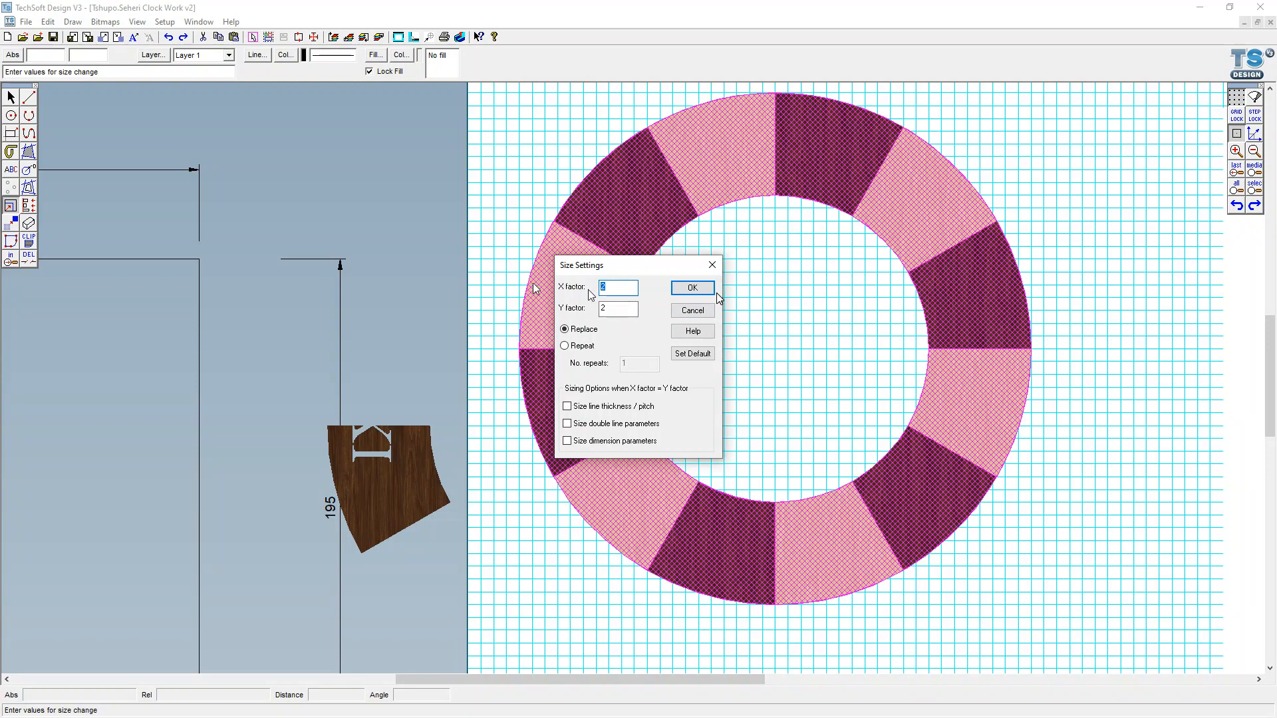
text(19.5)
key(BackSpace)
key(BackSpace)
key(BackSpace)
text(.95)
key(Tab)
text(1.95)
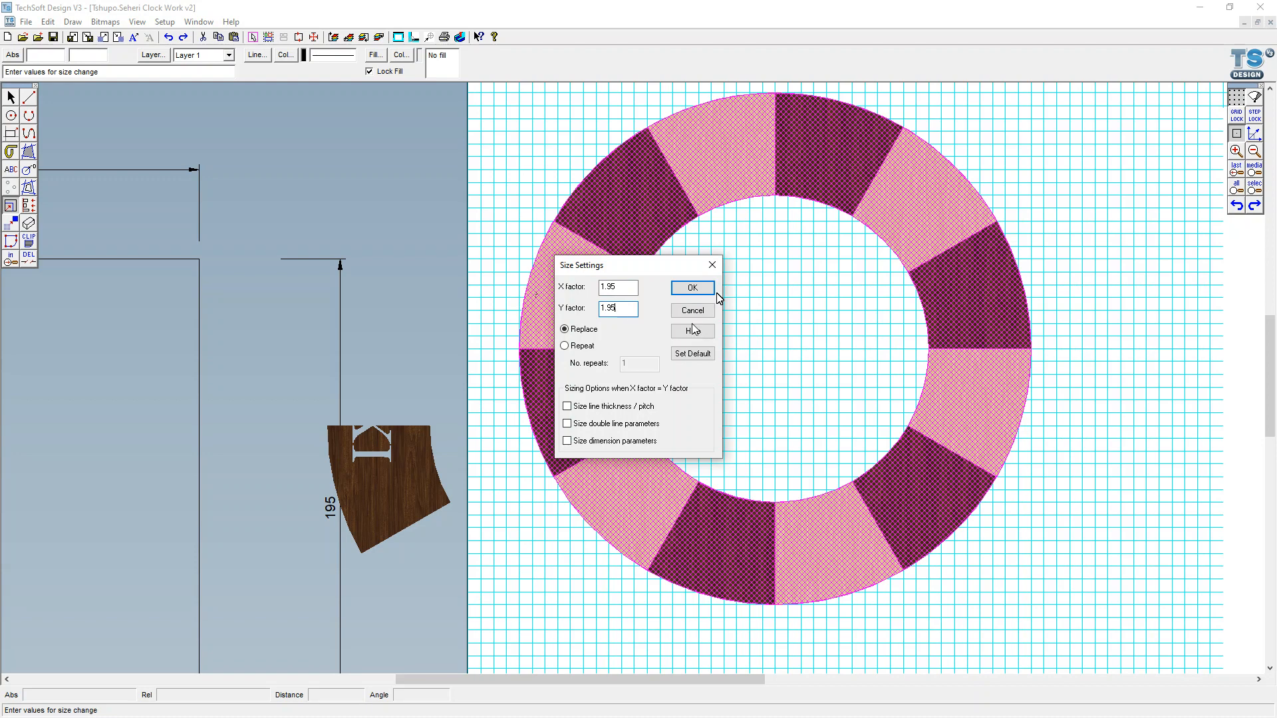
click(702, 291)
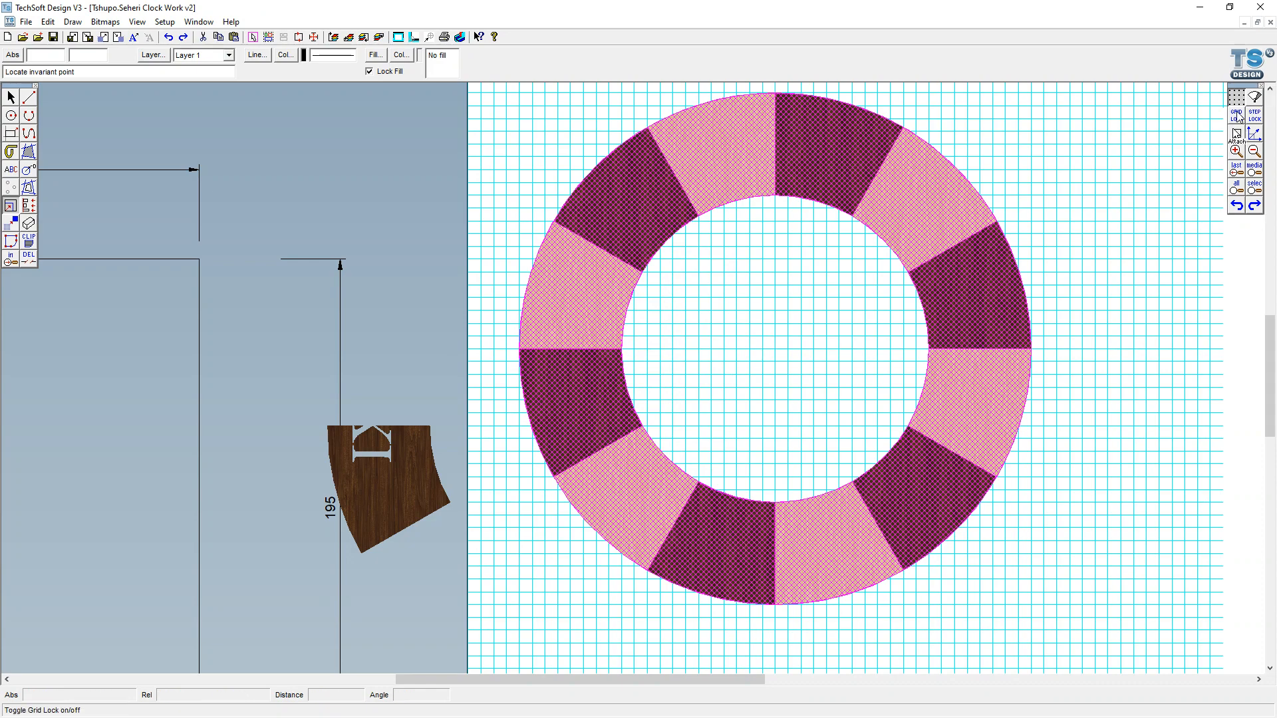
click(775, 349)
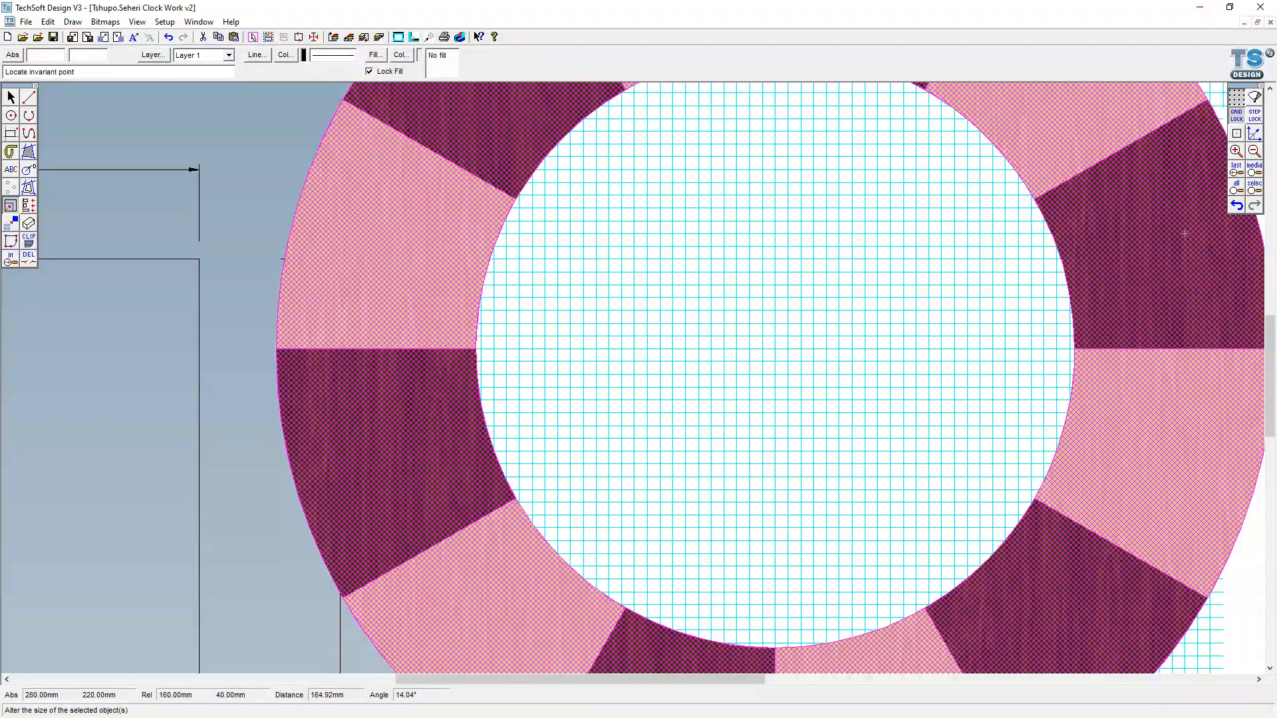
click(1237, 207)
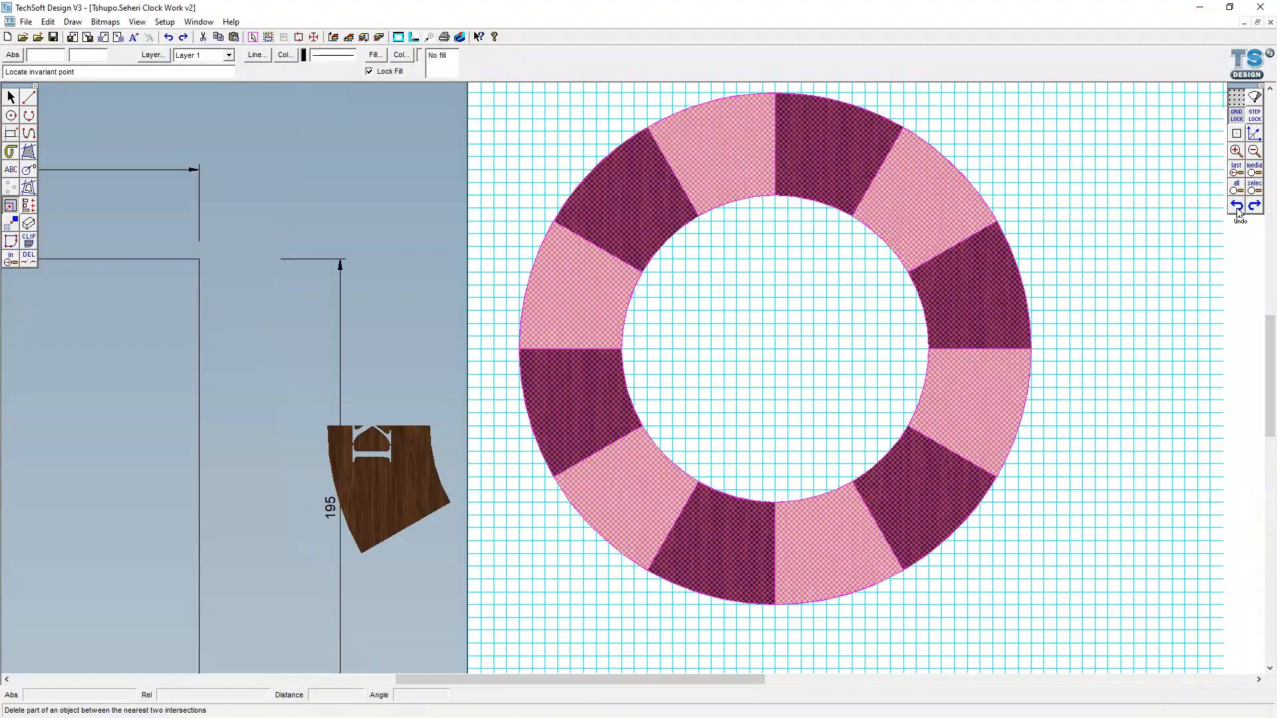
Resize the selected ring by a factor of 0.975 in X and Y about its centre
click(12, 205)
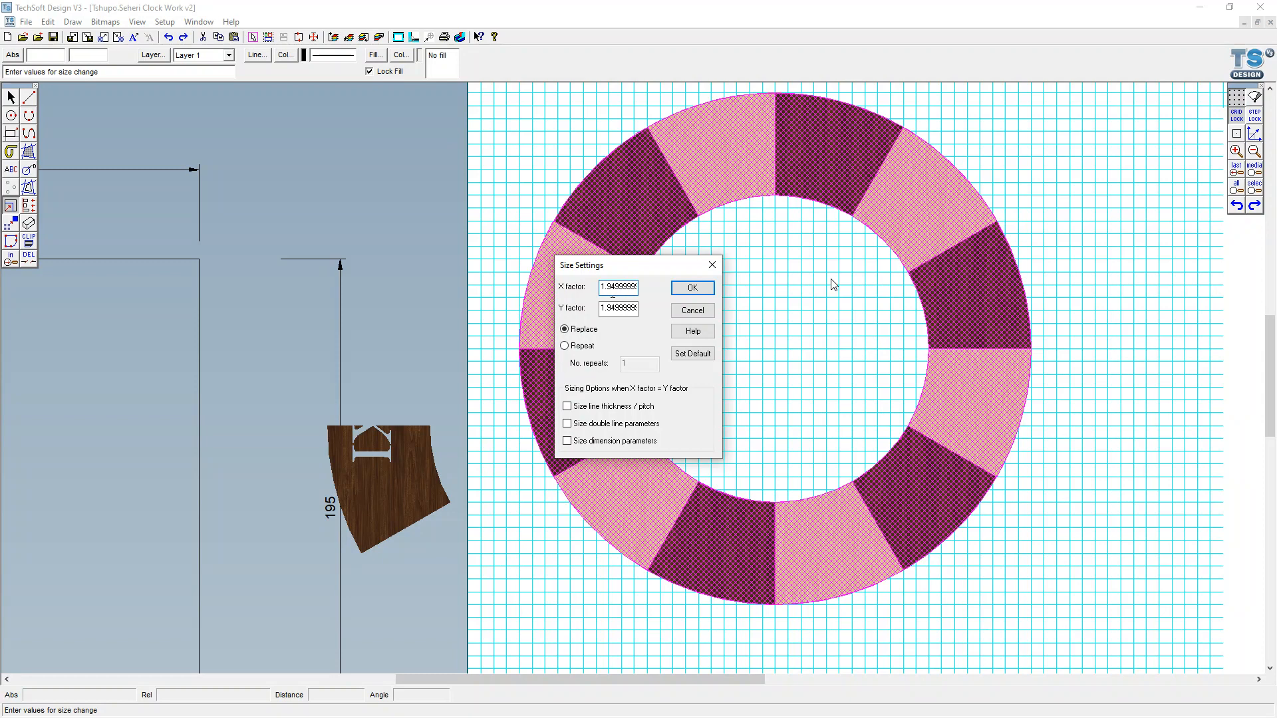
double_click(613, 291)
text(975)
key(Tab)
text(0.)
click(693, 287)
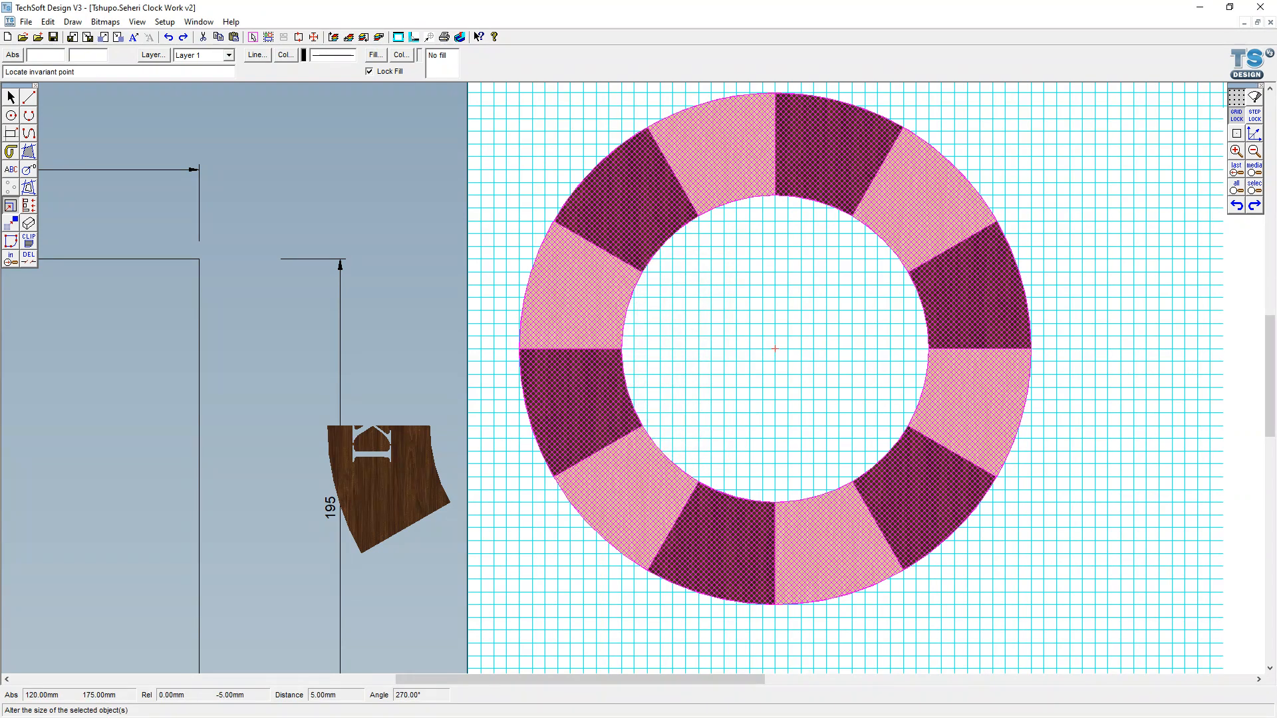
Check the resized ring's outer diameter with a diameter dimension, and undo the dimension
click(36, 173)
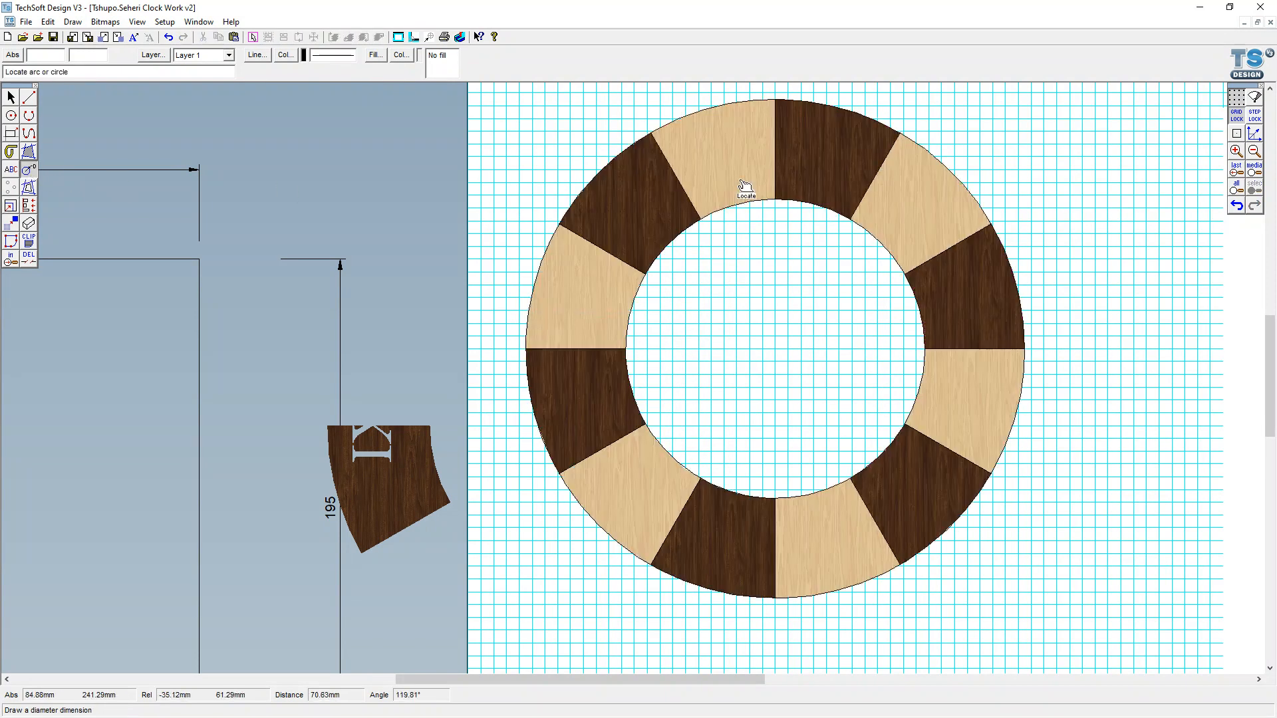
click(996, 165)
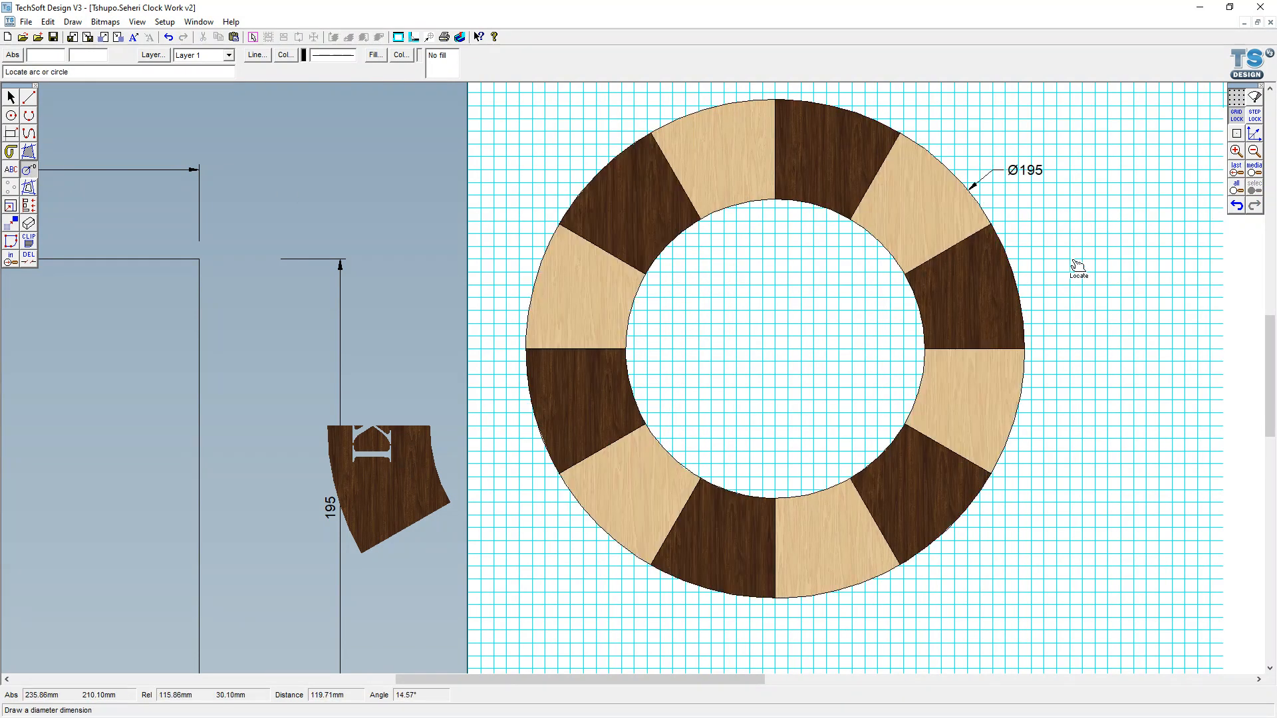
click(1236, 209)
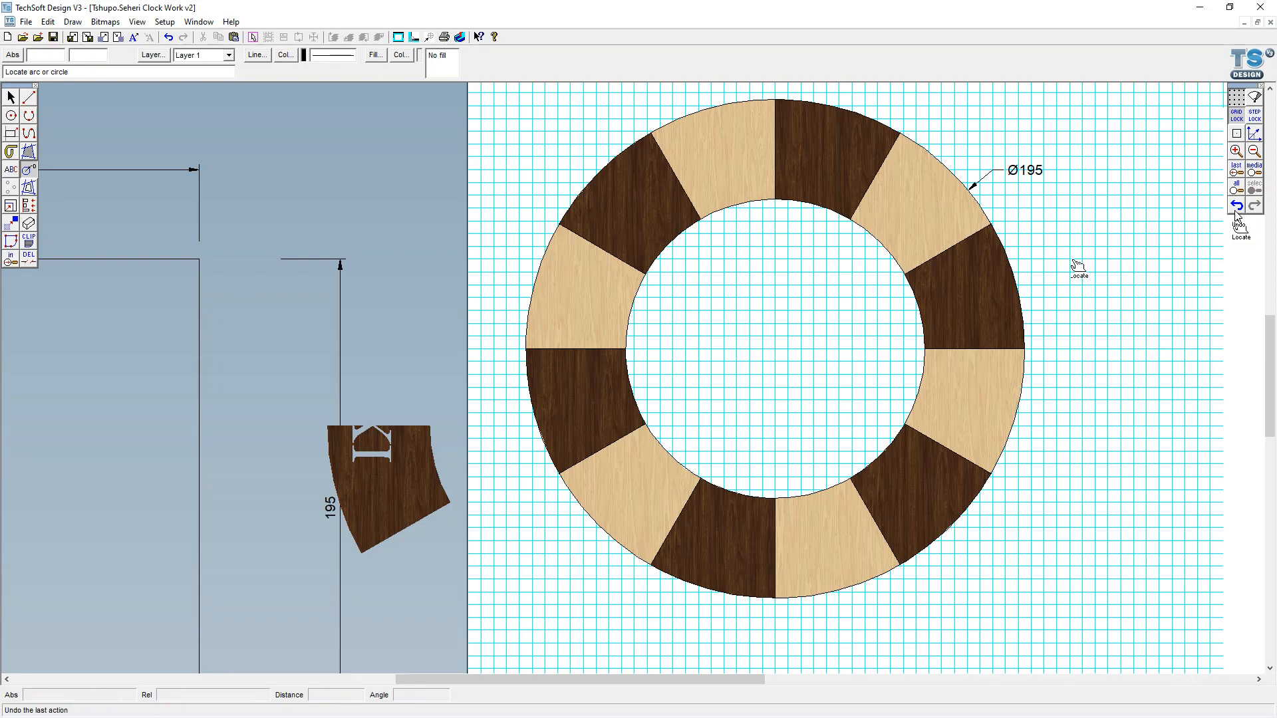
click(10, 205)
click(728, 398)
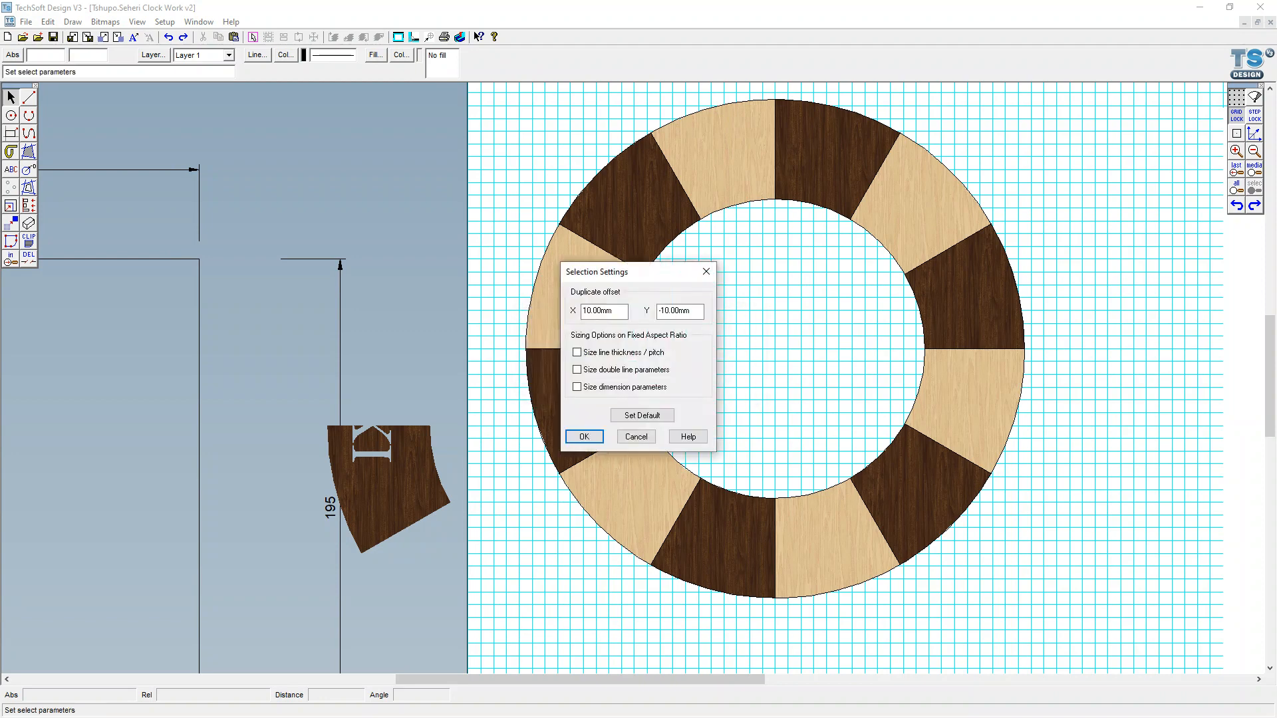
click(651, 441)
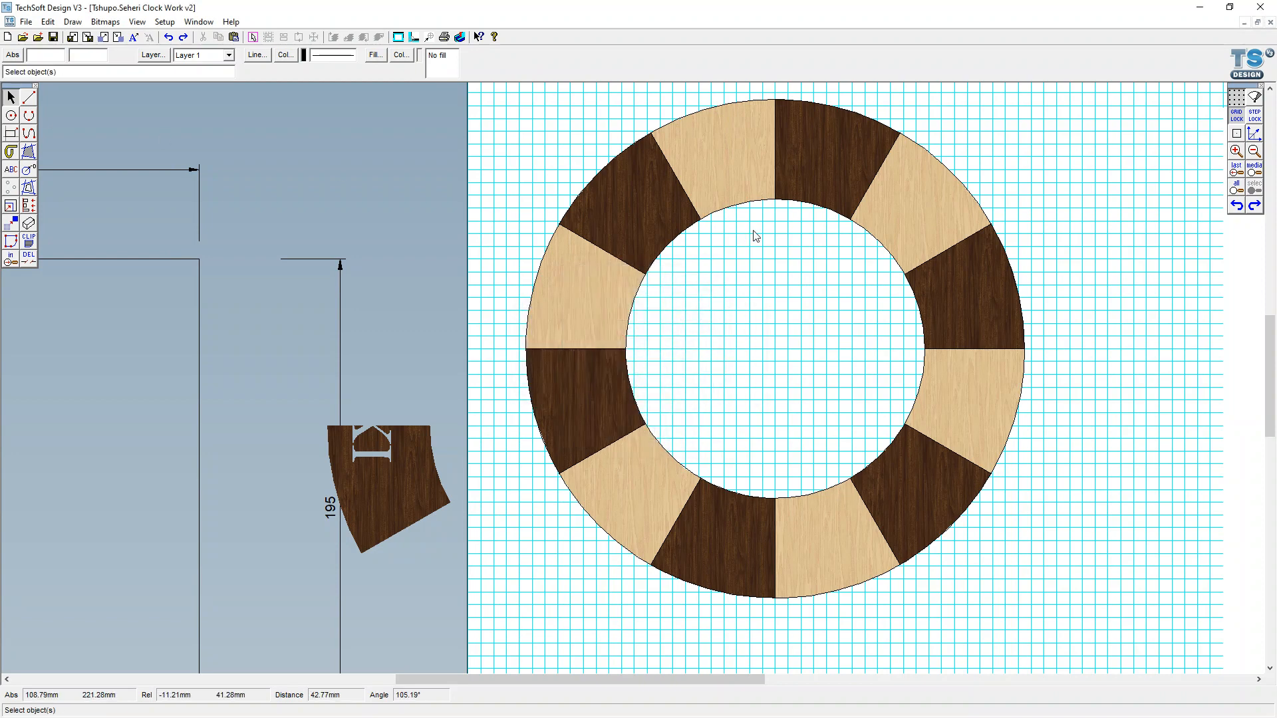
Draw a circle with a radius of 5 mm at the centre of the wood ring
click(11, 116)
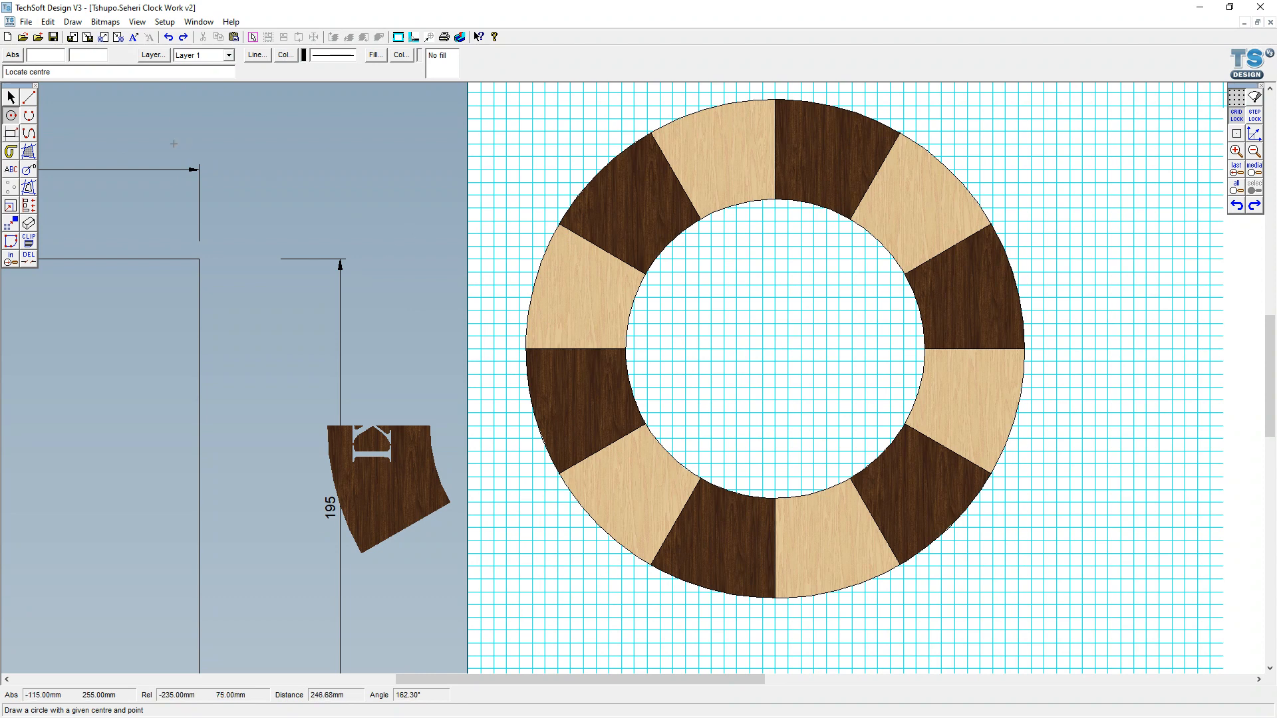
click(11, 118)
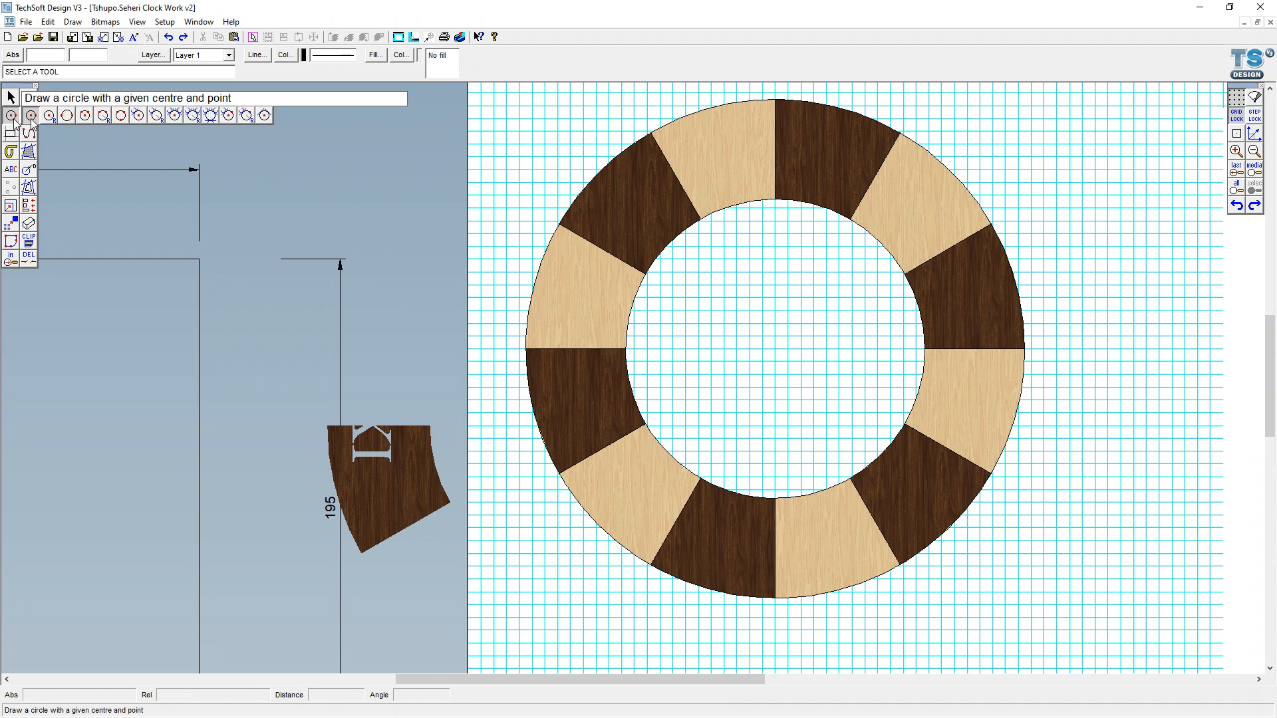
click(12, 118)
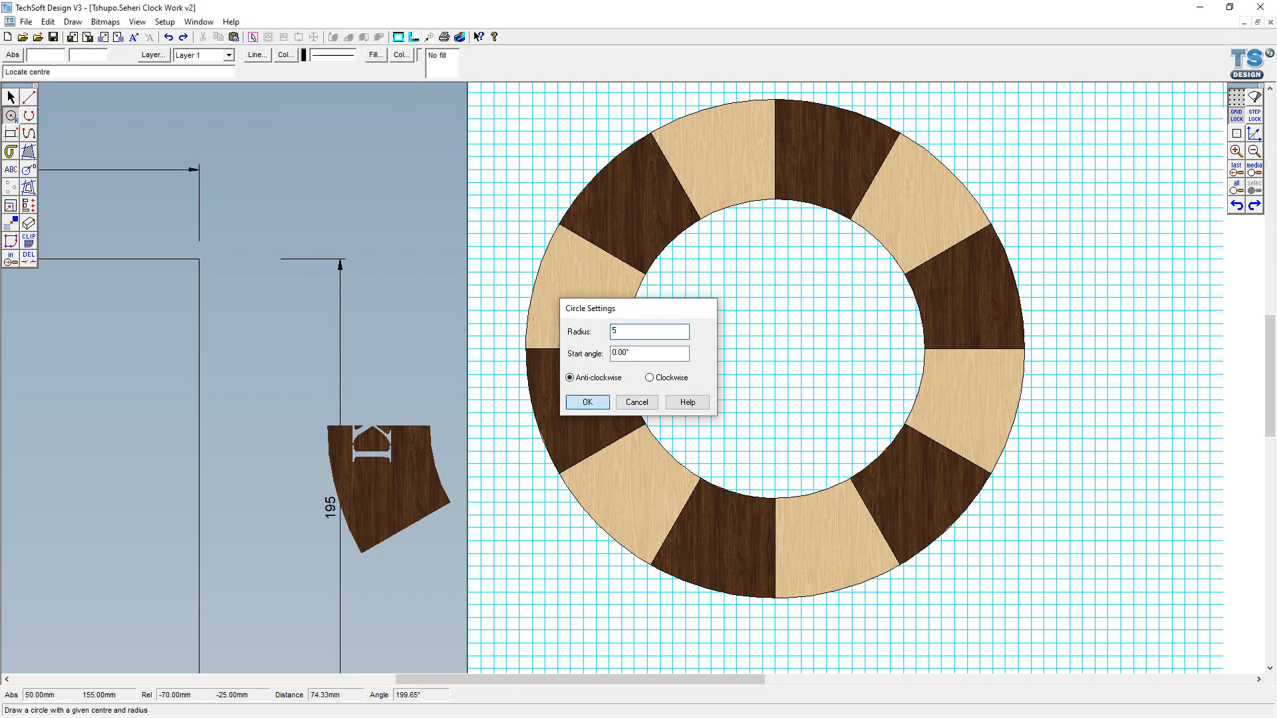
click(586, 402)
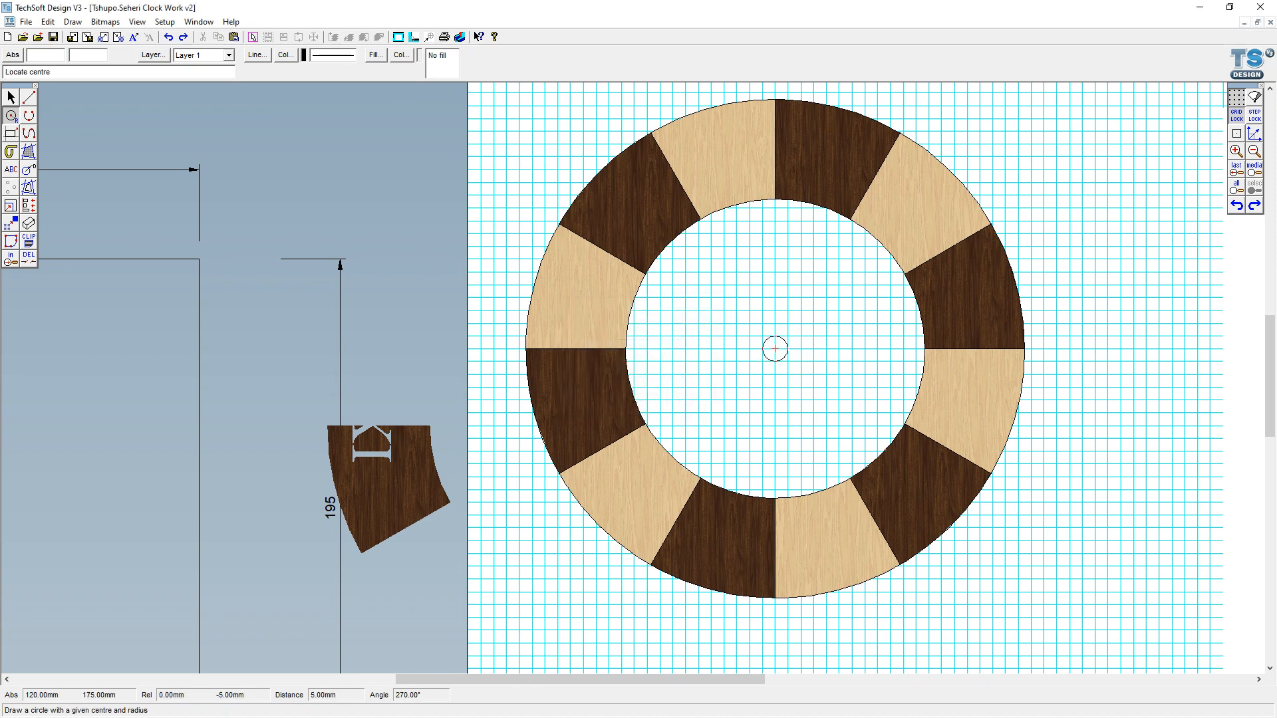
click(775, 349)
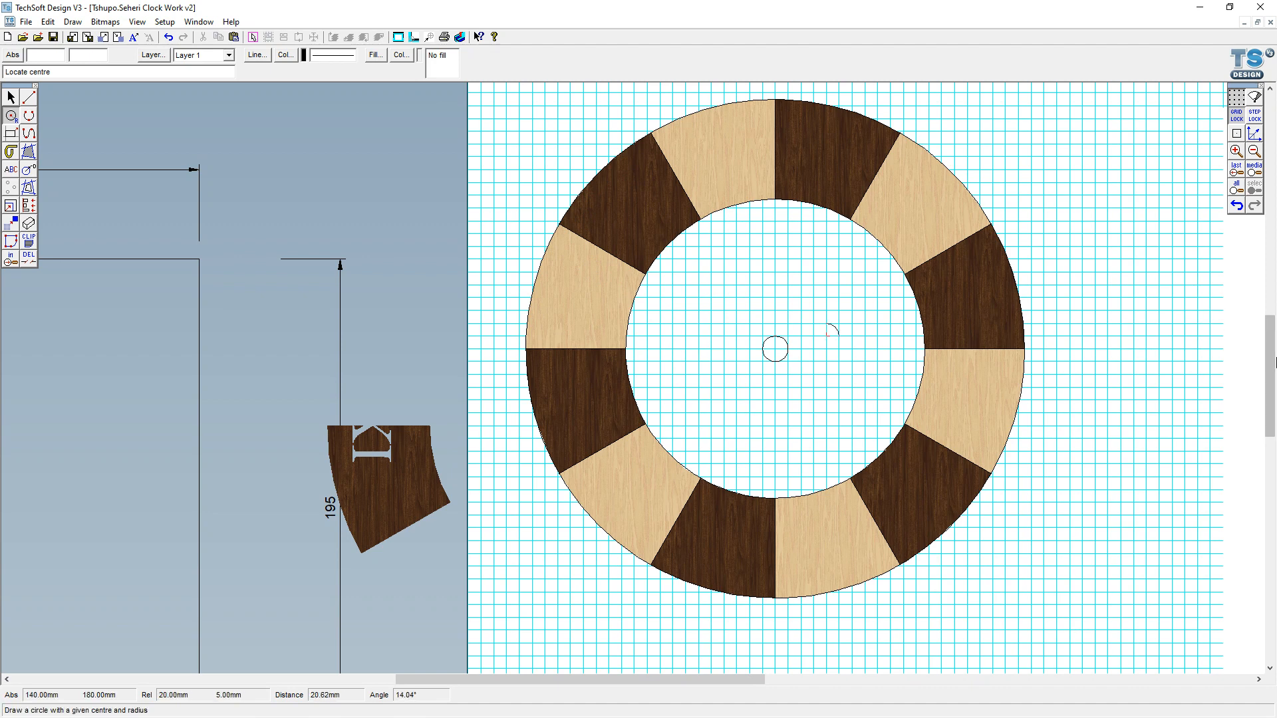
Fill the ring's middle area with solid white and an invisible outline, leaving out the small centre circle as an island
click(28, 151)
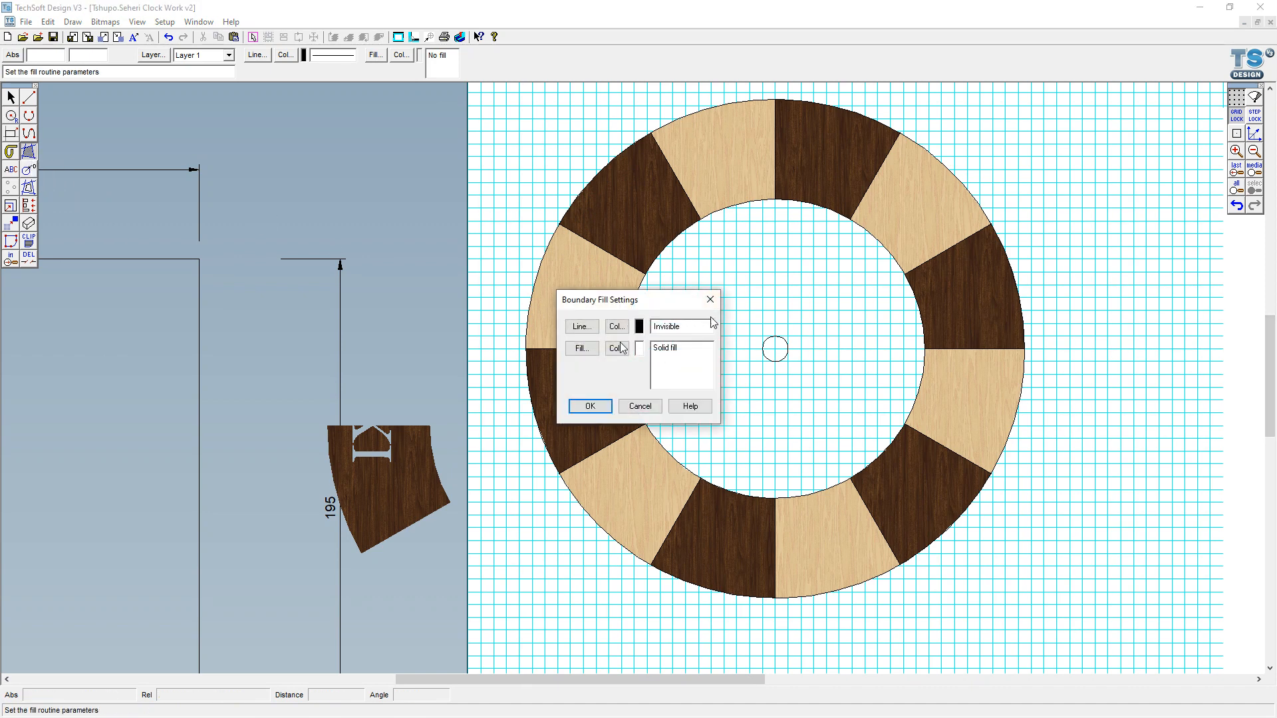
click(589, 406)
click(896, 420)
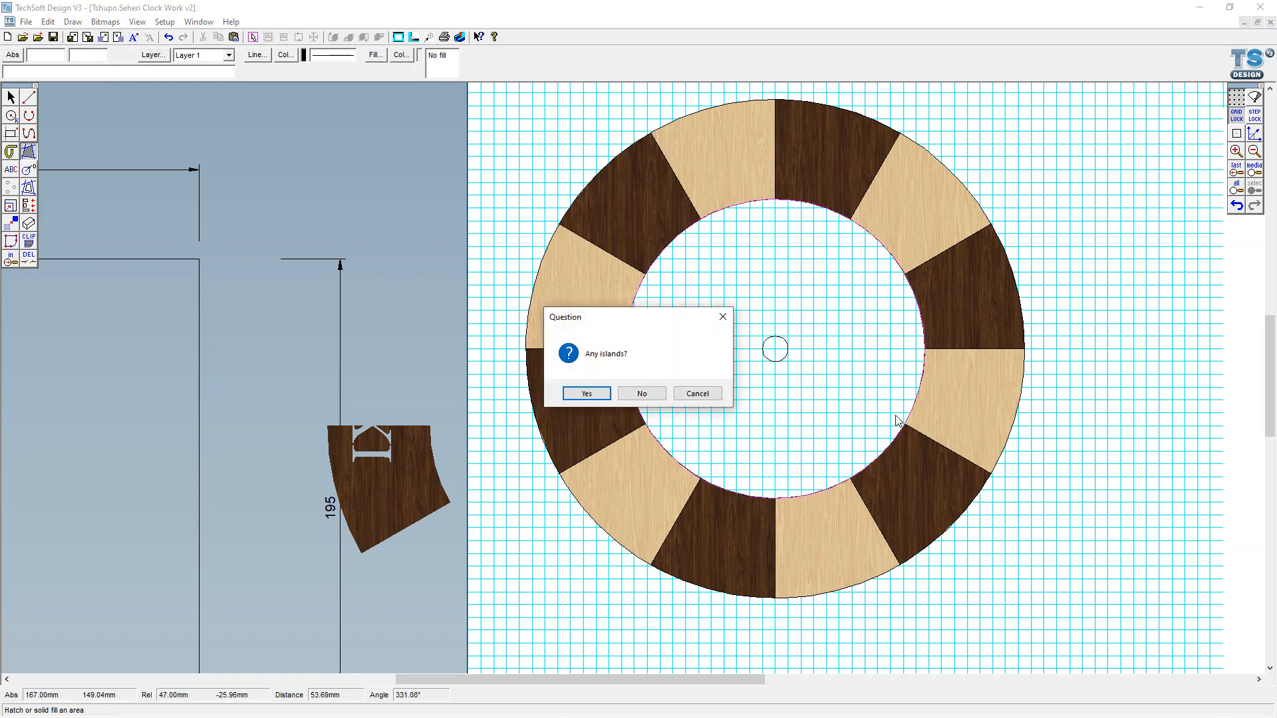
click(586, 394)
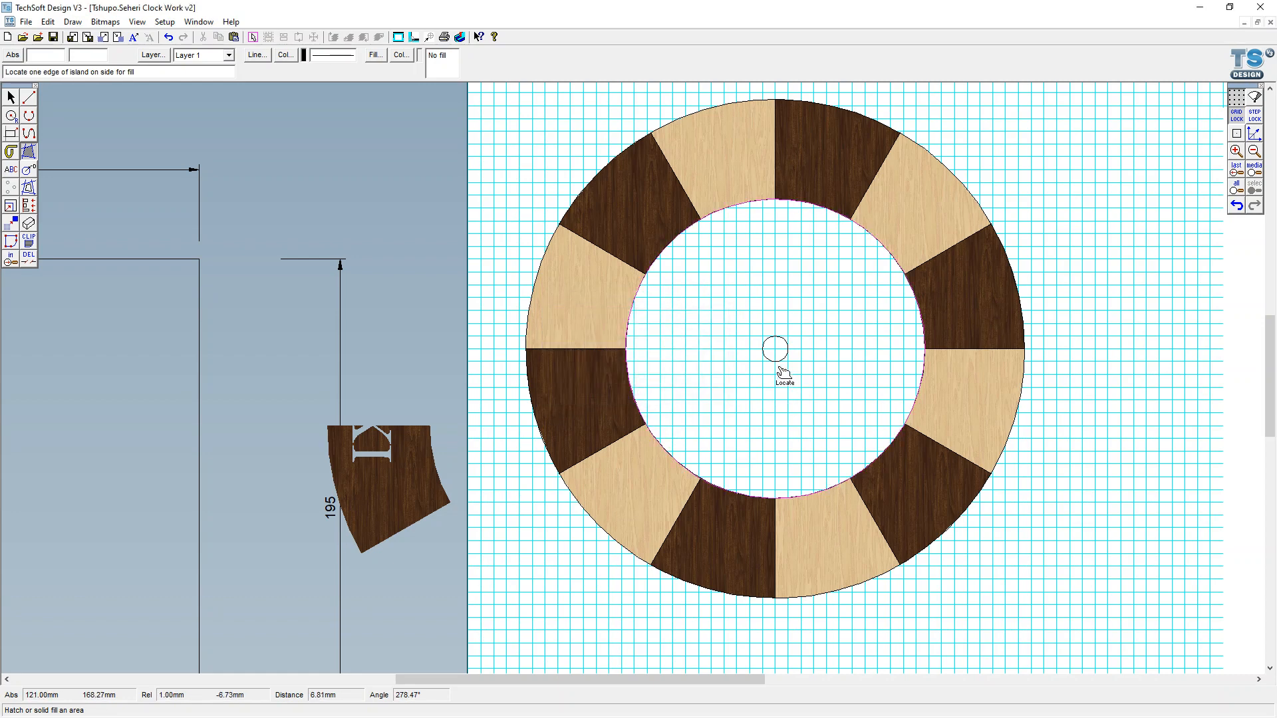
click(780, 370)
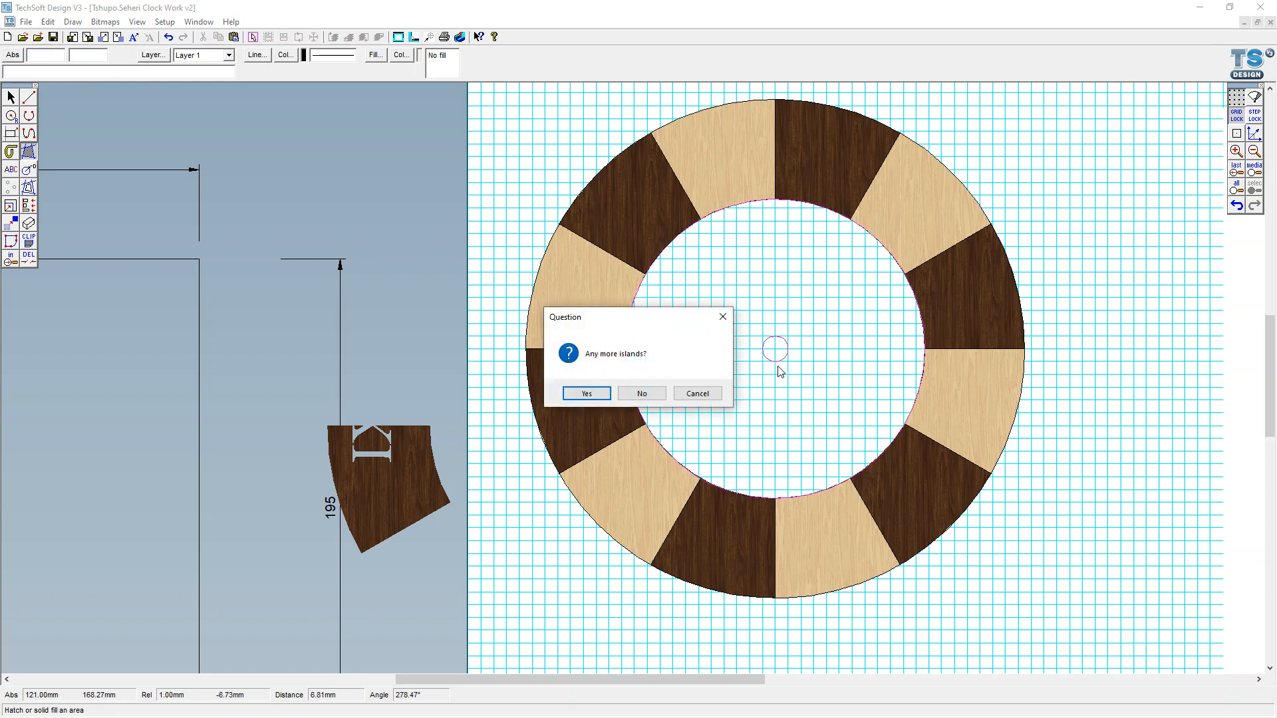
click(642, 394)
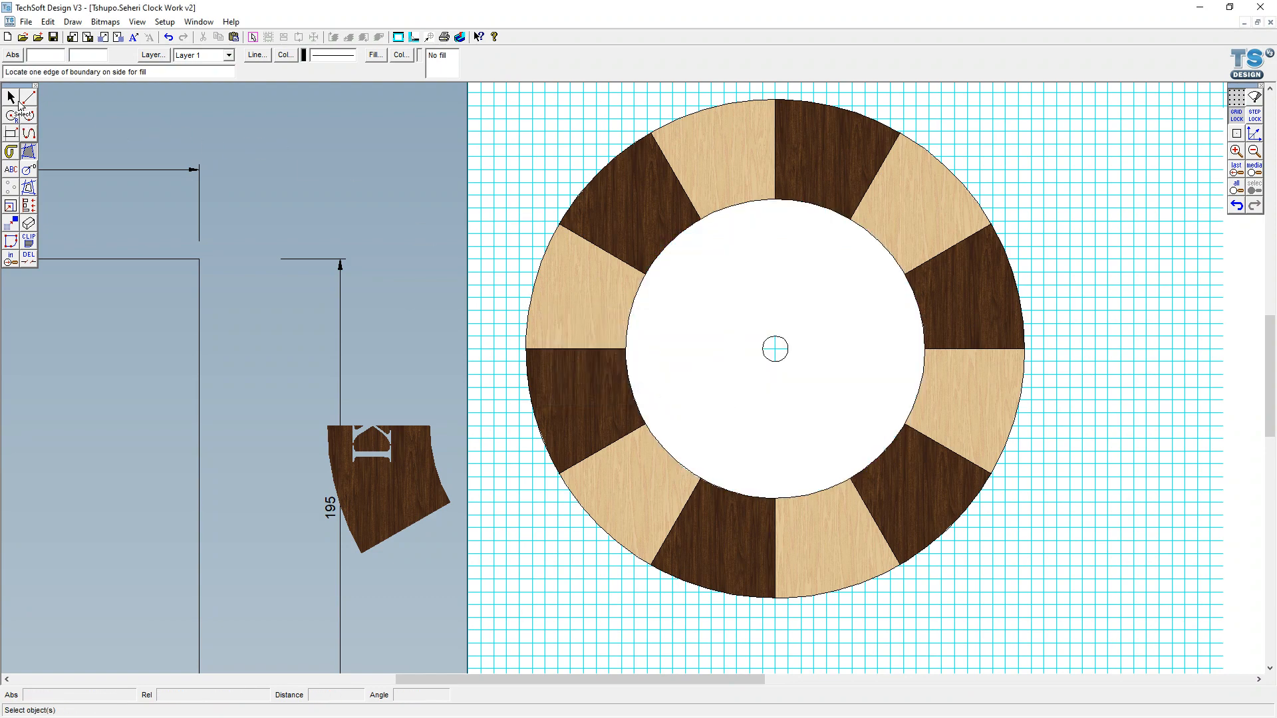
click(19, 103)
Try moving the white middle fill and the two lowest wood segments, one dark and one light, out of the ring
scroll(907, 398, down, 2)
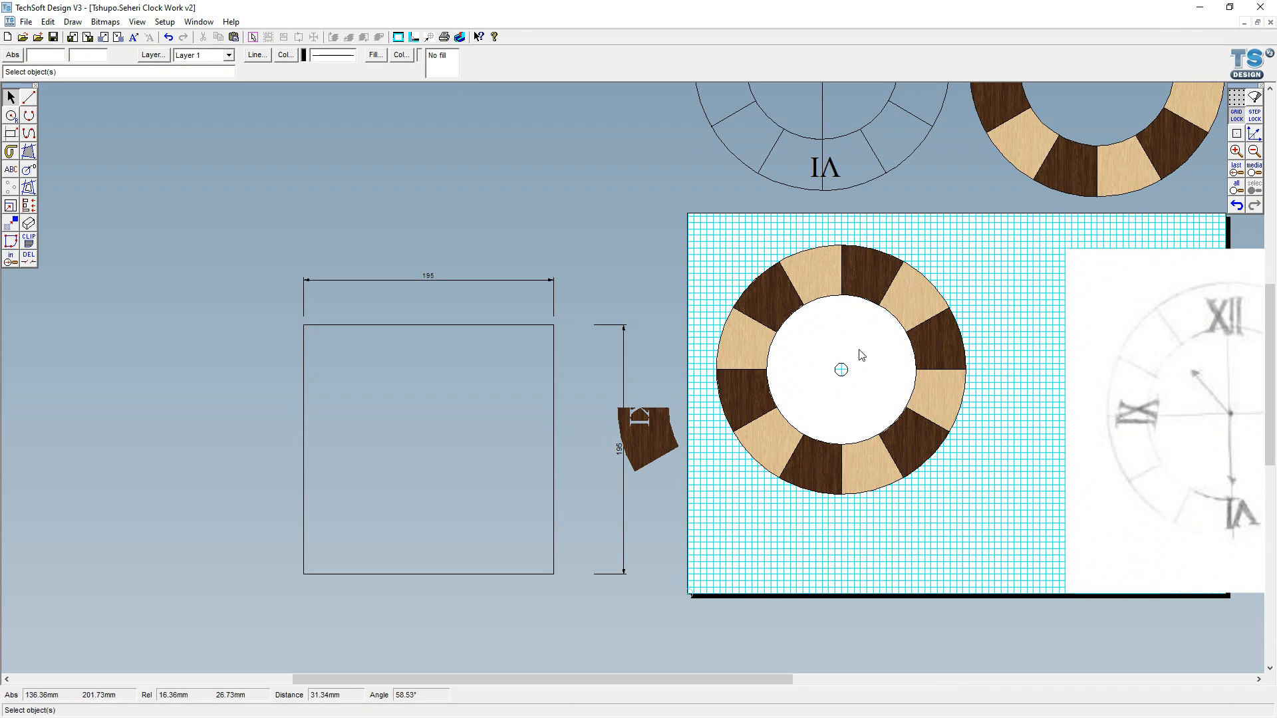
click(878, 380)
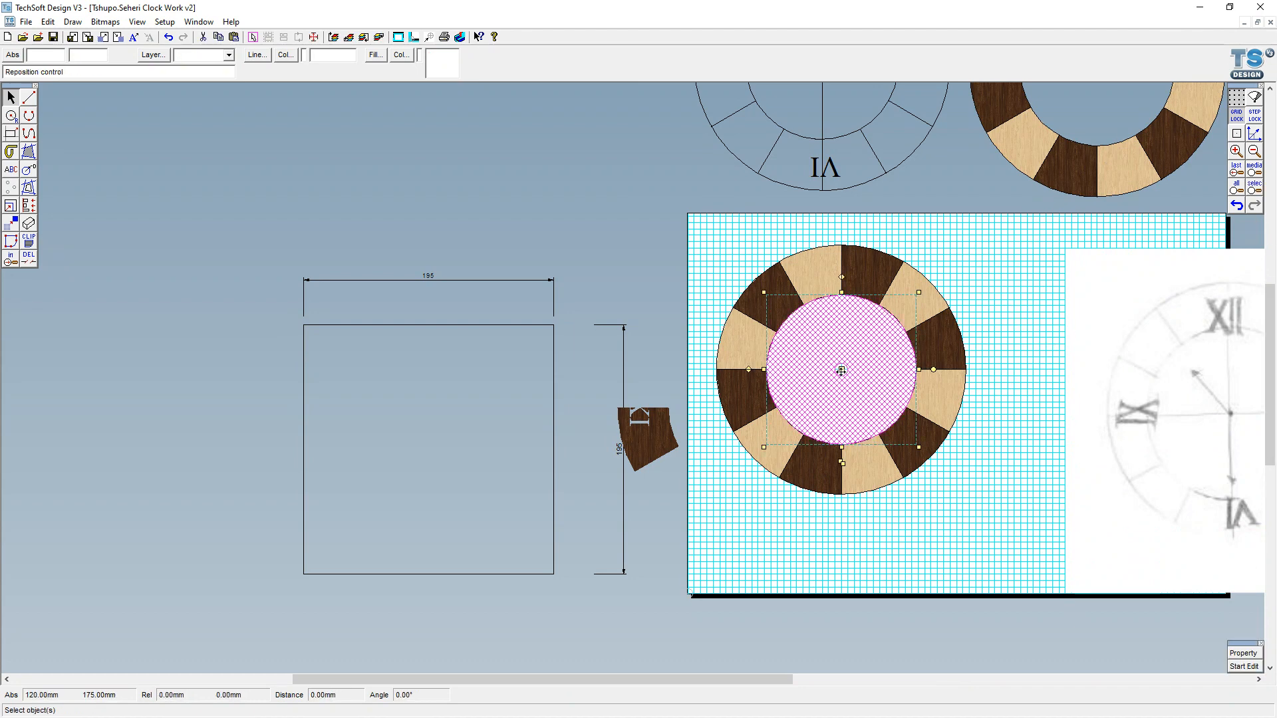
drag(842, 371, 752, 580)
click(841, 475)
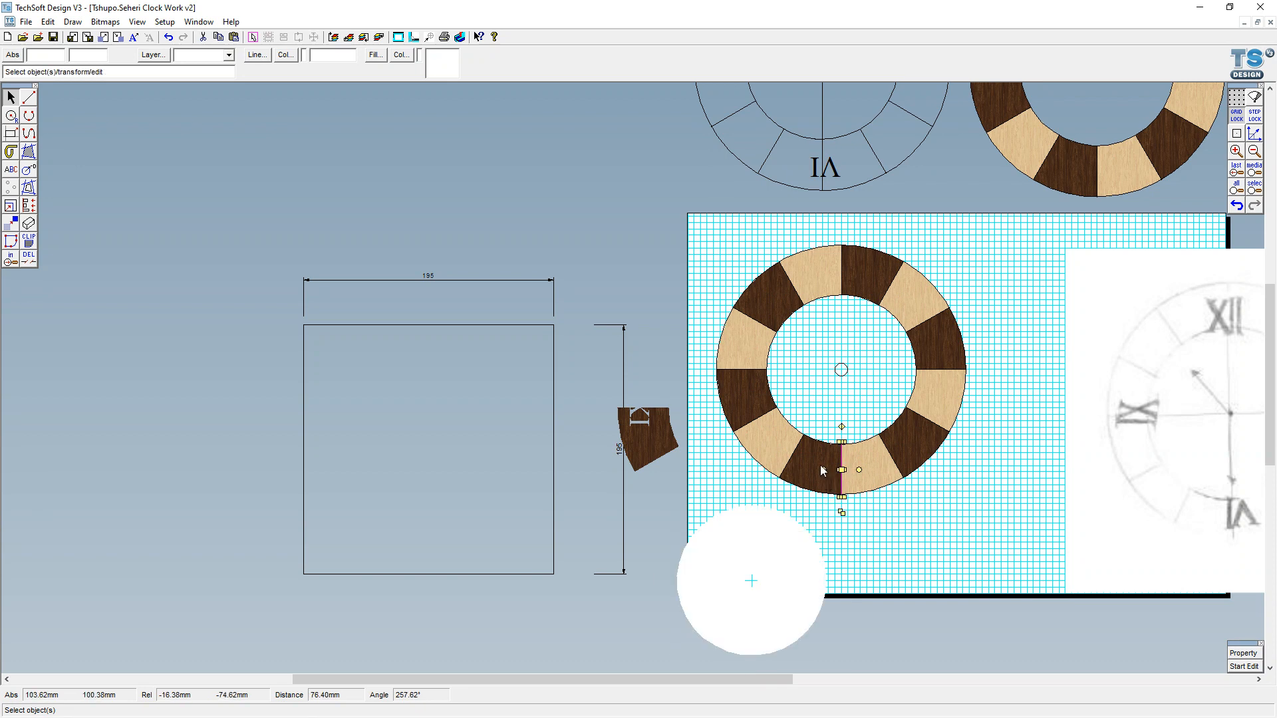
click(810, 467)
drag(810, 467, 879, 588)
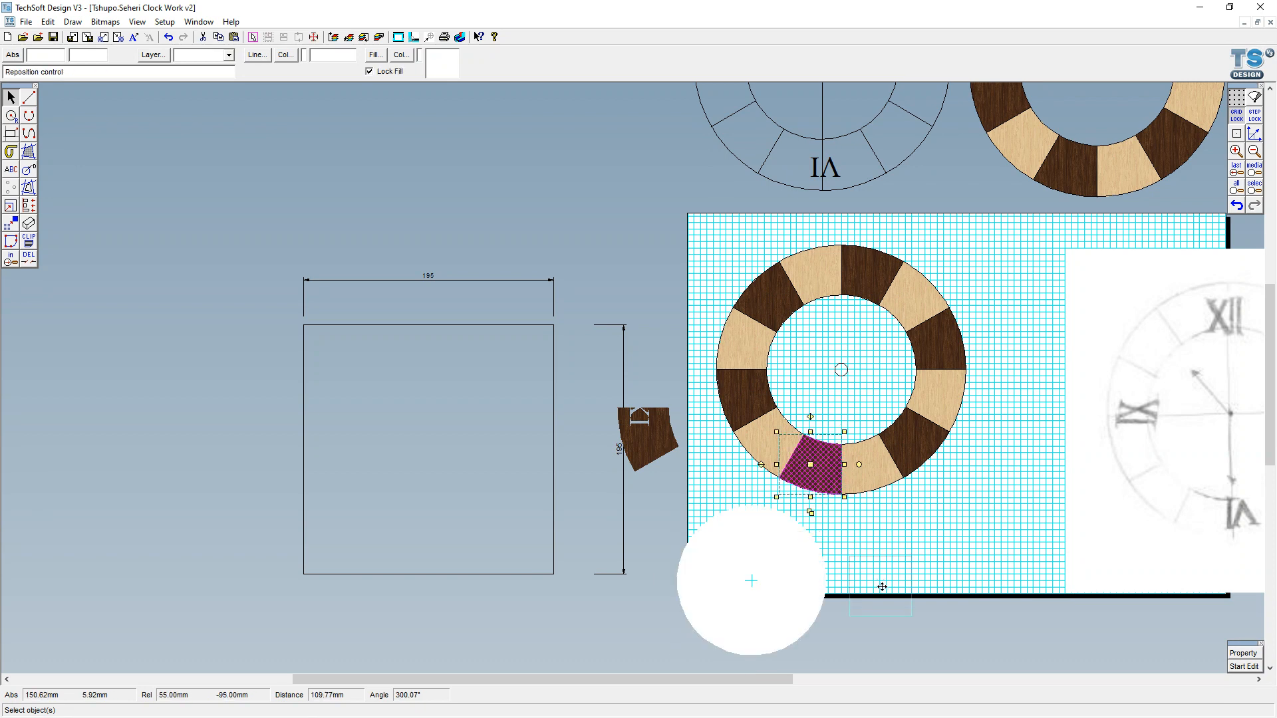
click(872, 467)
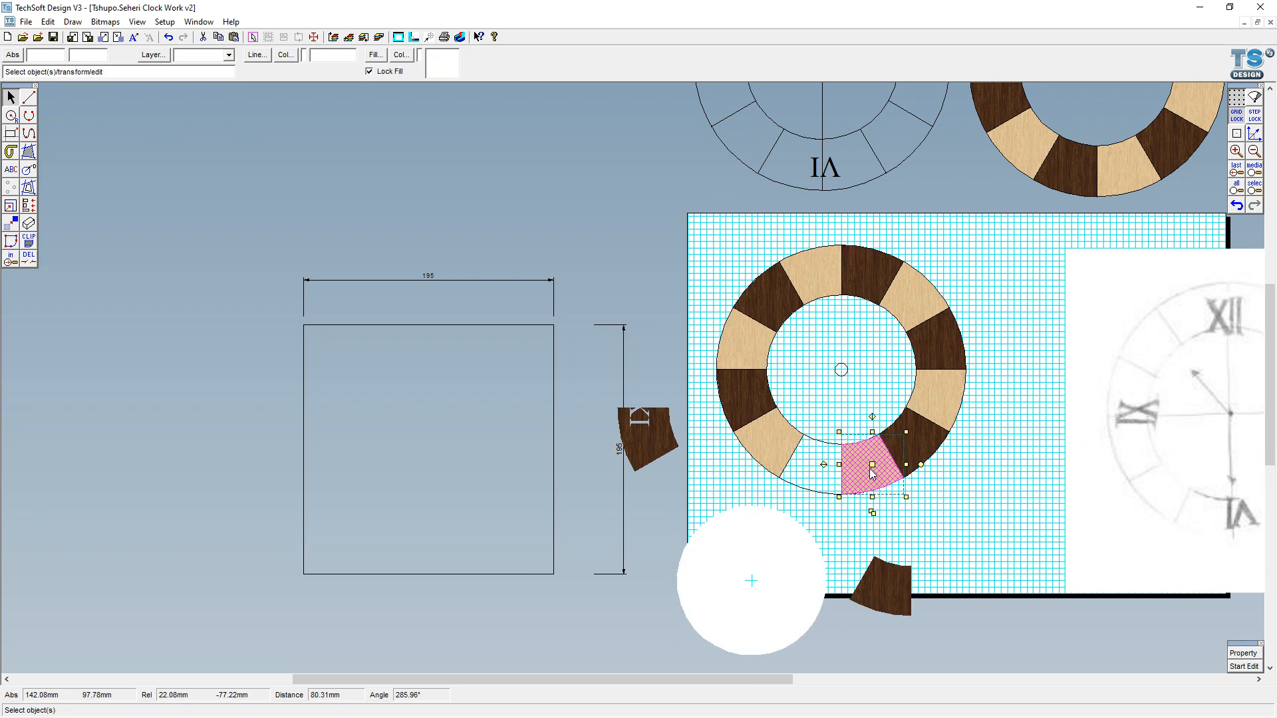
click(1013, 551)
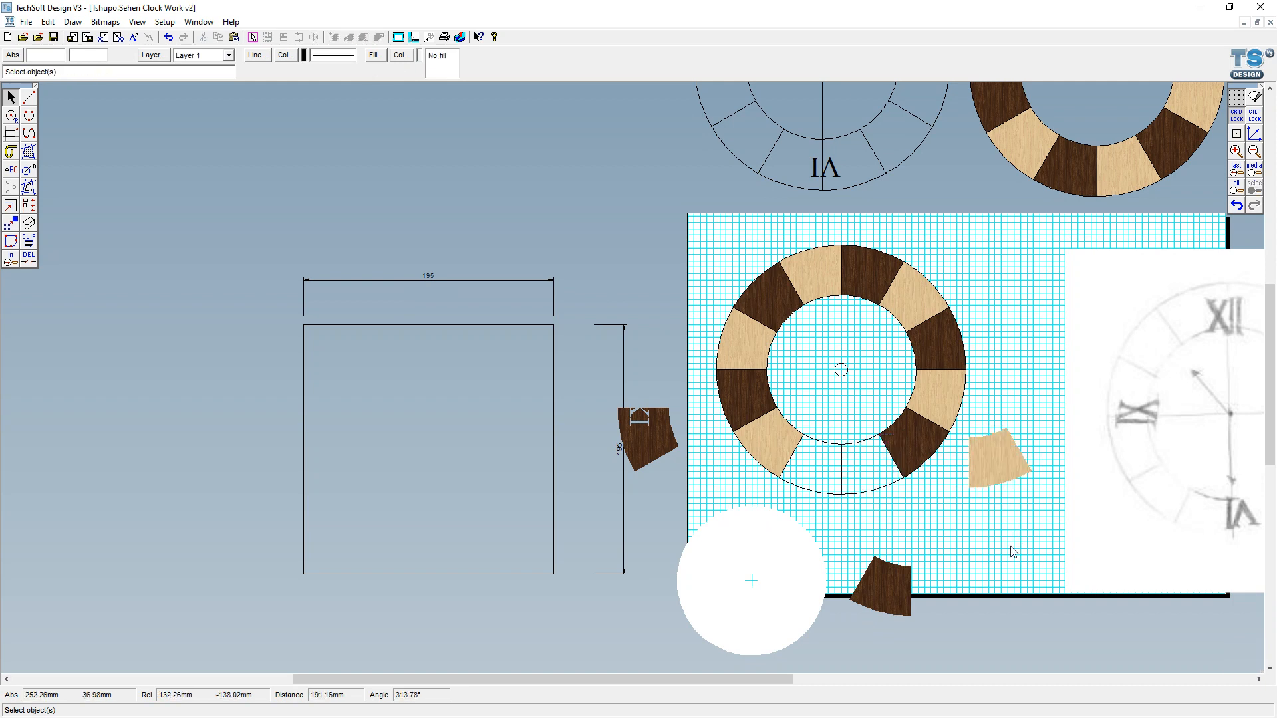
Undo the moves of the two wood segments and the white middle fill
click(1240, 206)
click(1240, 205)
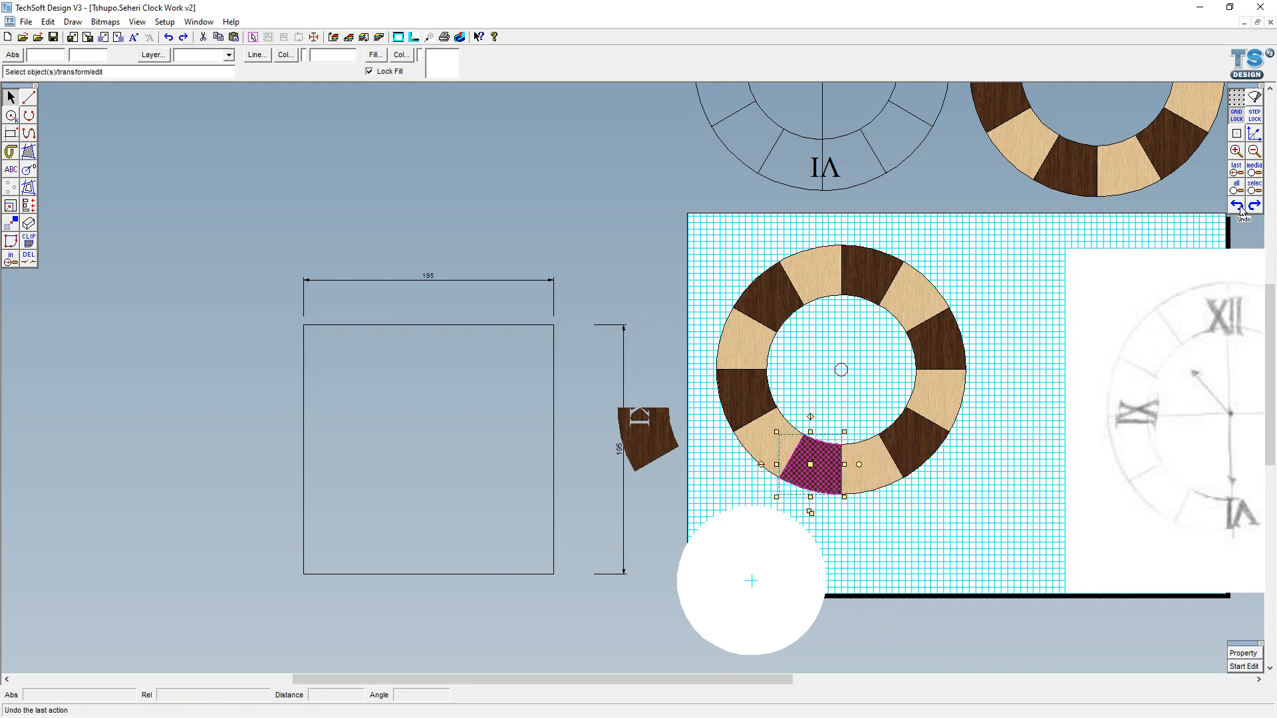
click(1240, 206)
click(991, 469)
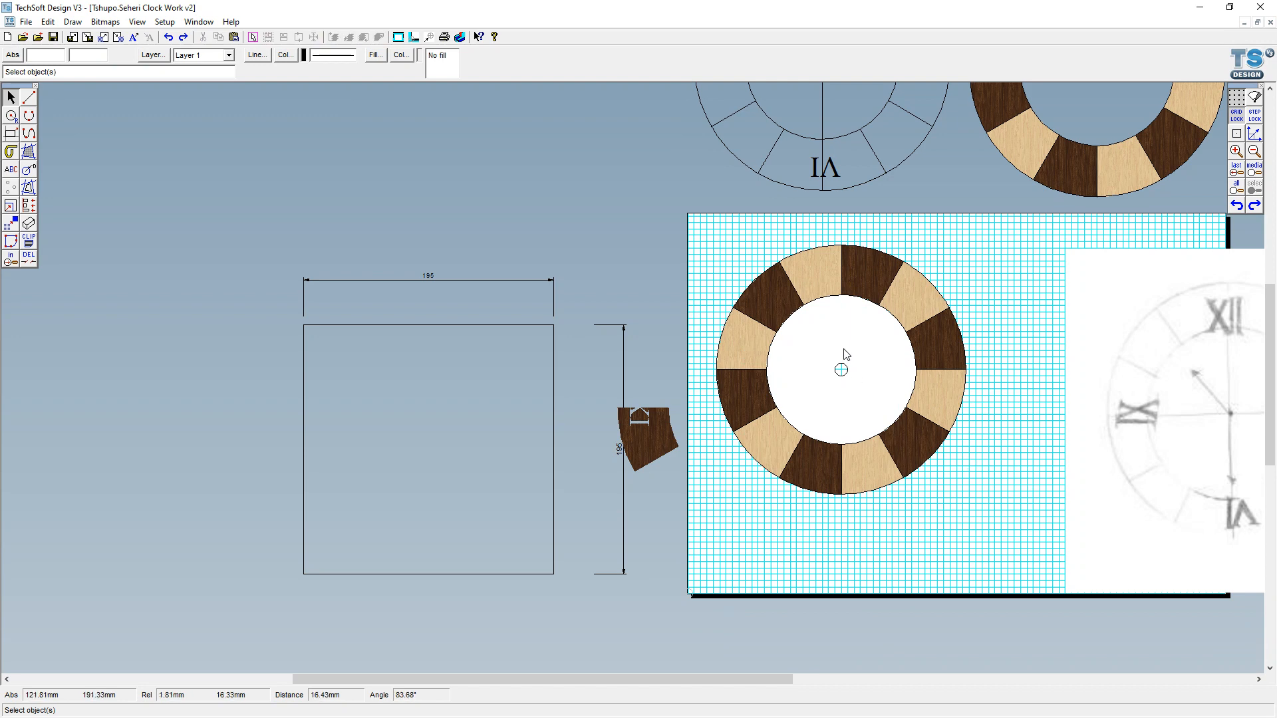
scroll(846, 353, up, 1)
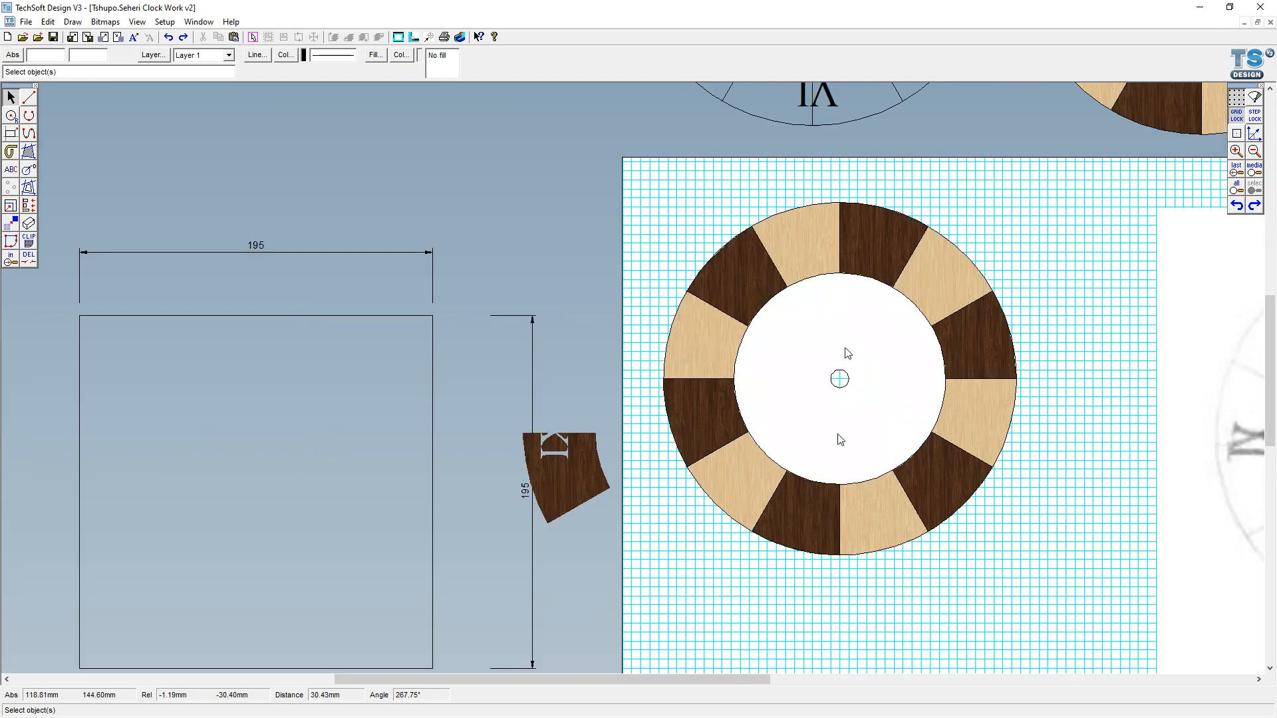